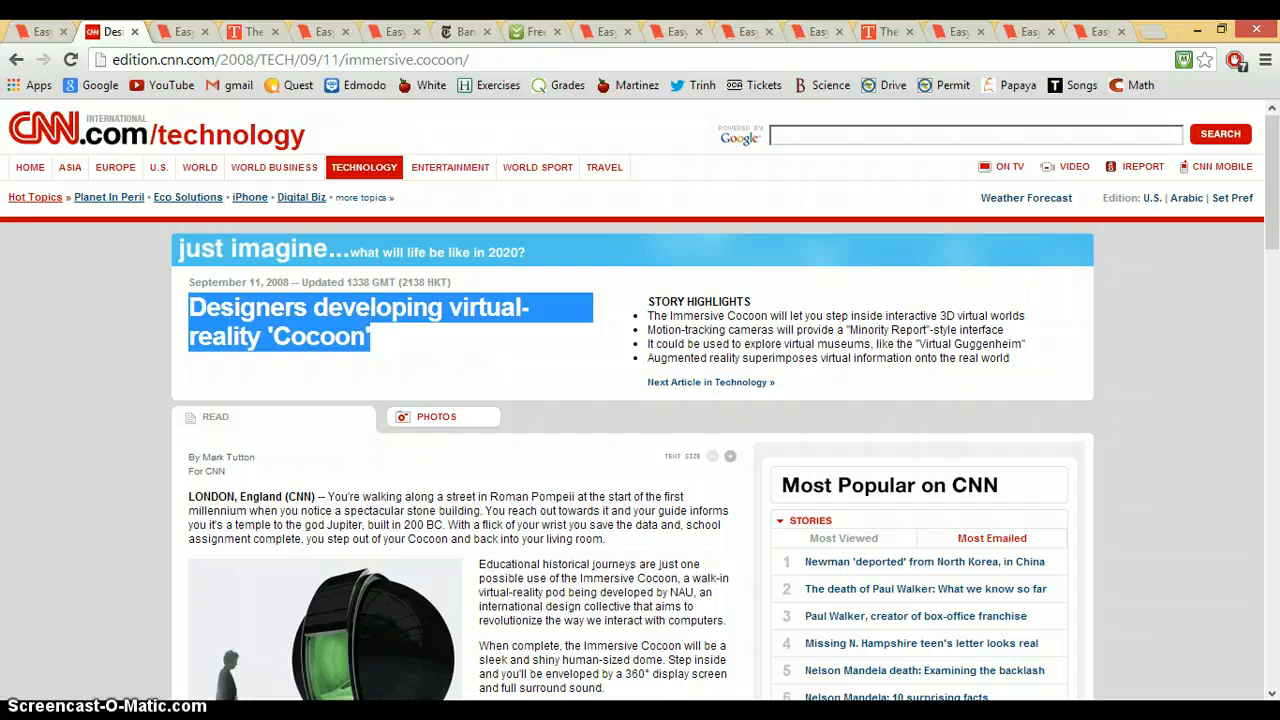
- Open easybib.com in a new browser tab
click(1152, 37)
text(easybib.com)
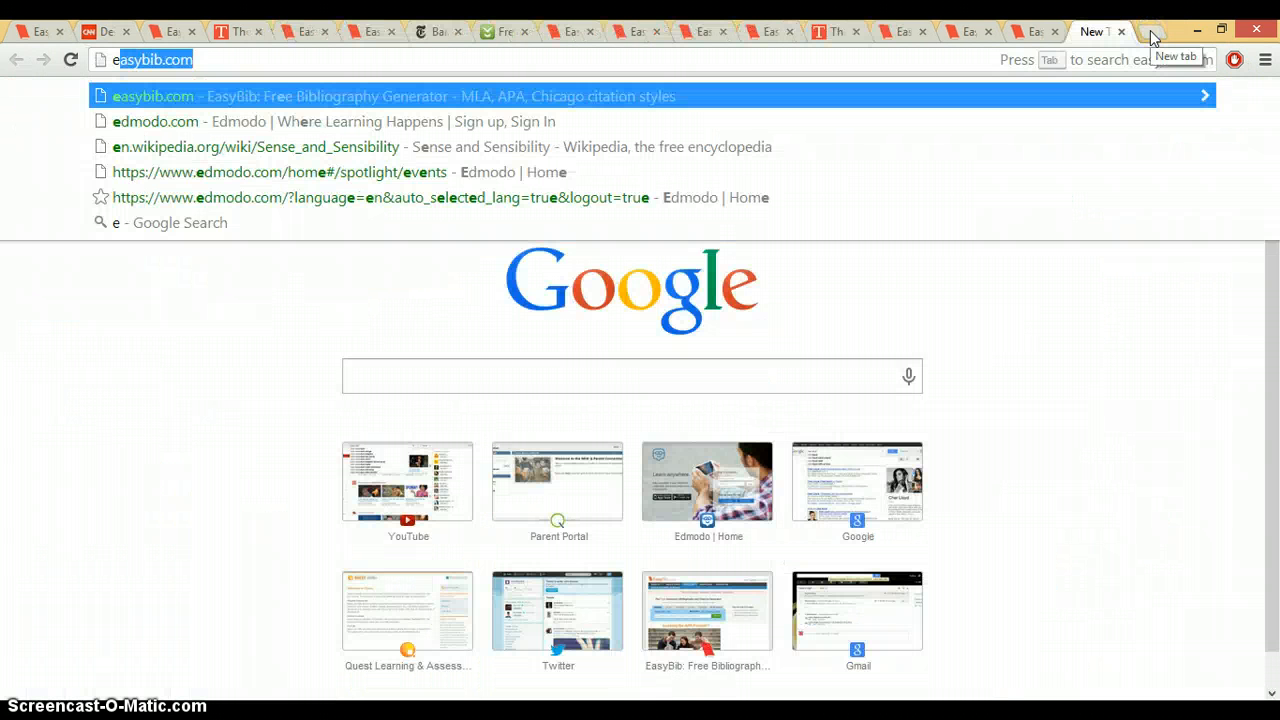
key(Return)
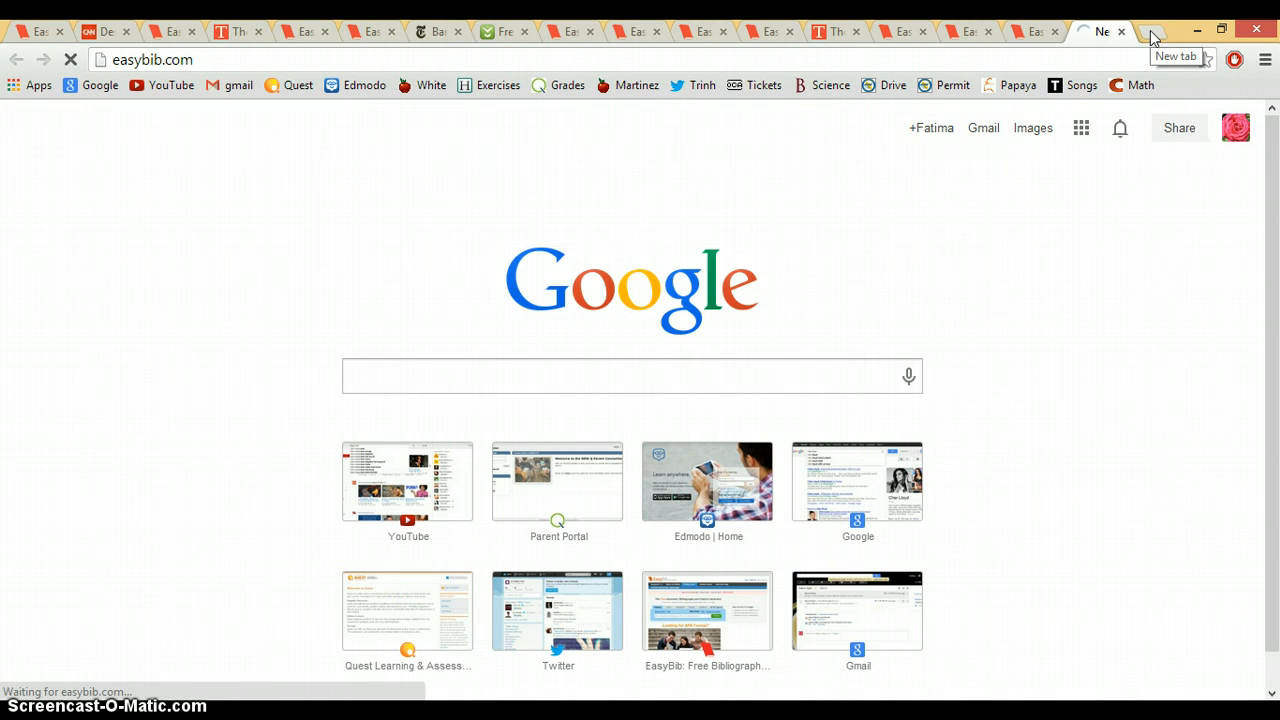
click(575, 182)
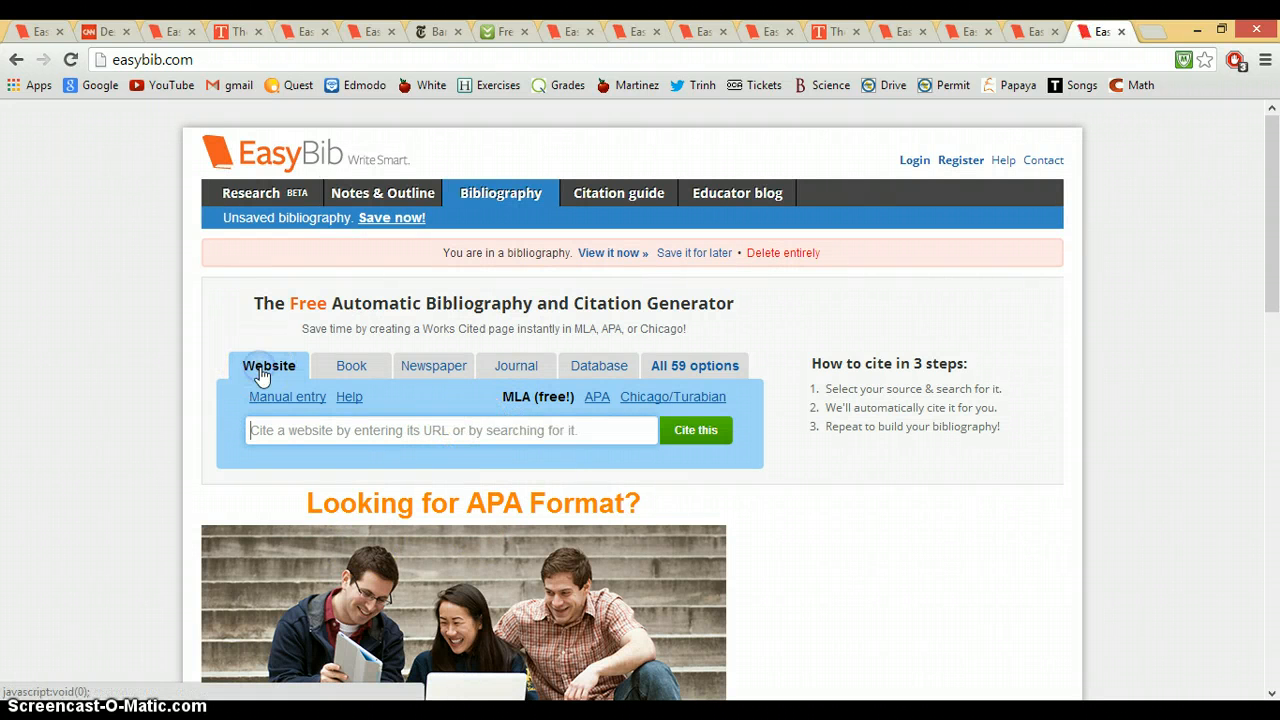
- Copy the web address of the CNN Cocoon article and submit it to EasyBib as a website to cite
key(ctrl+2)
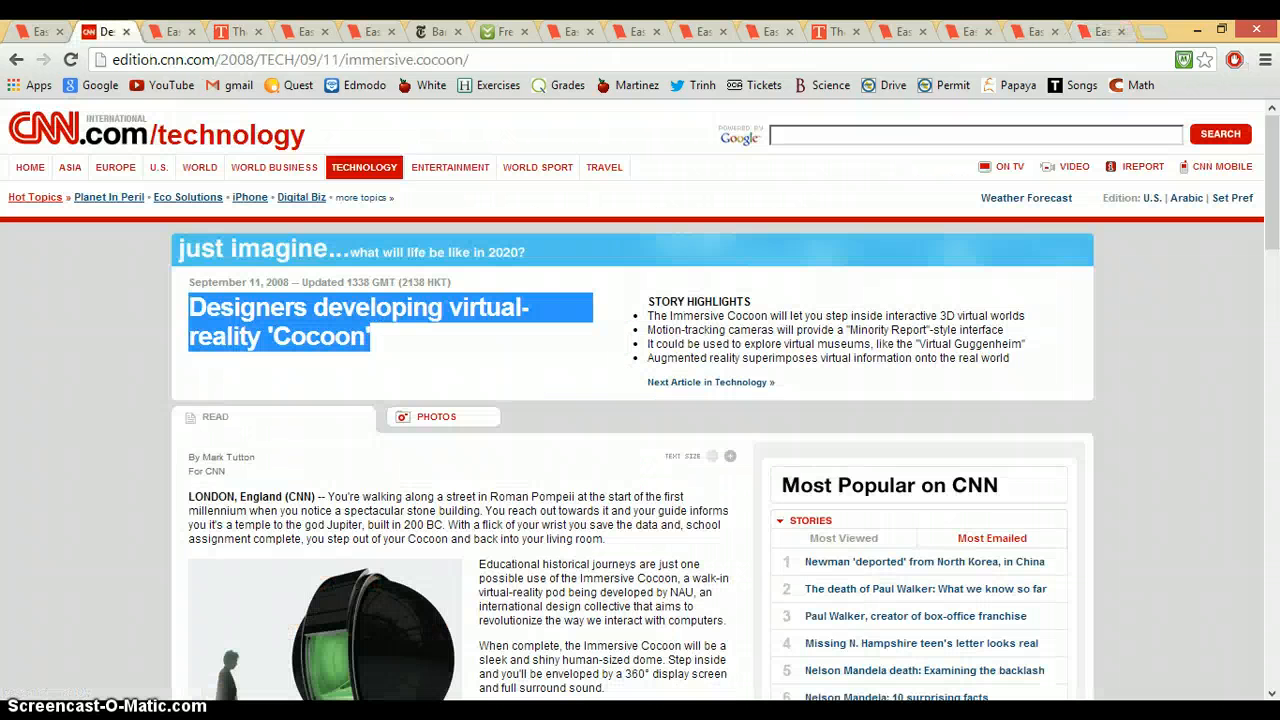
drag(492, 61, 108, 66)
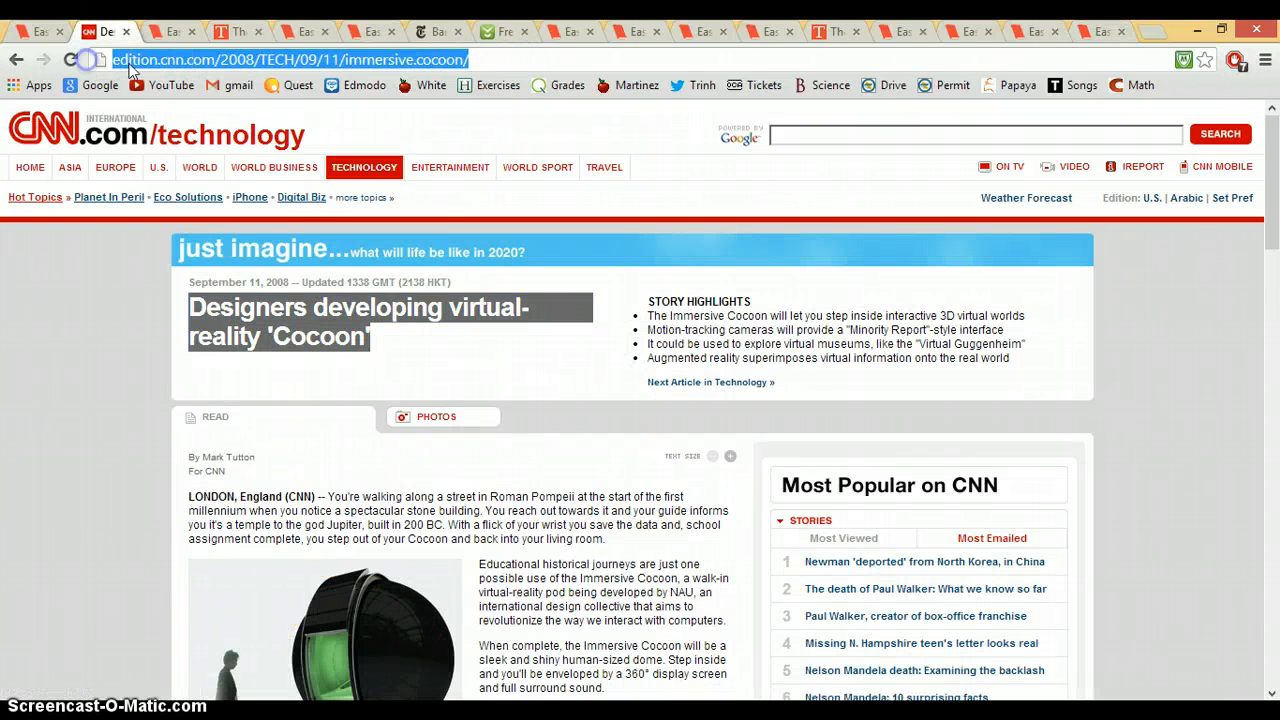
right_click(152, 60)
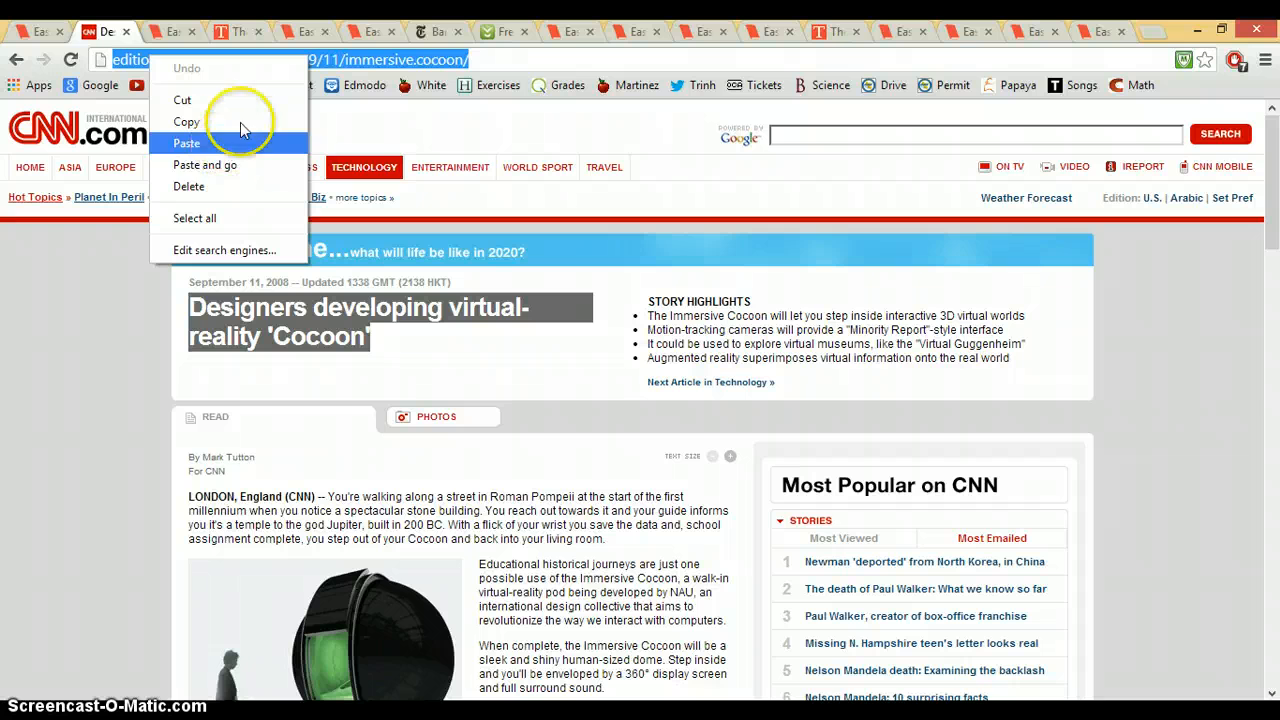
click(190, 121)
key(ctrl+9)
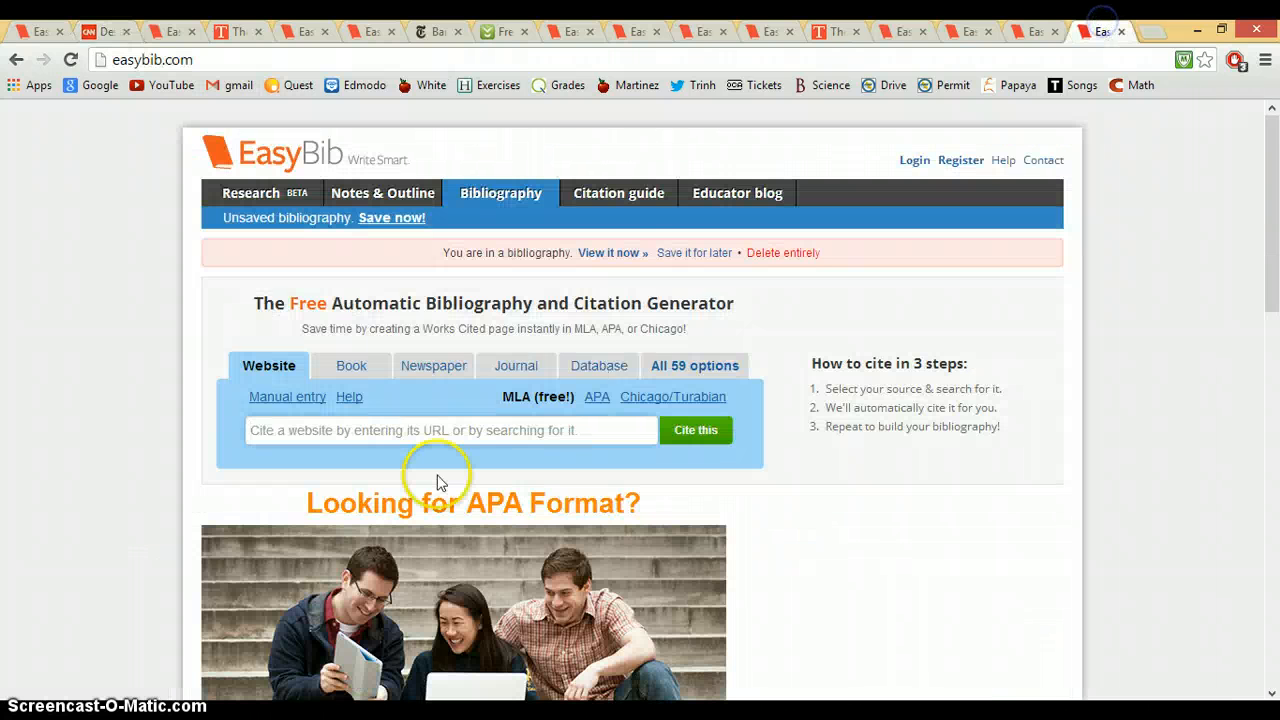
right_click(430, 432)
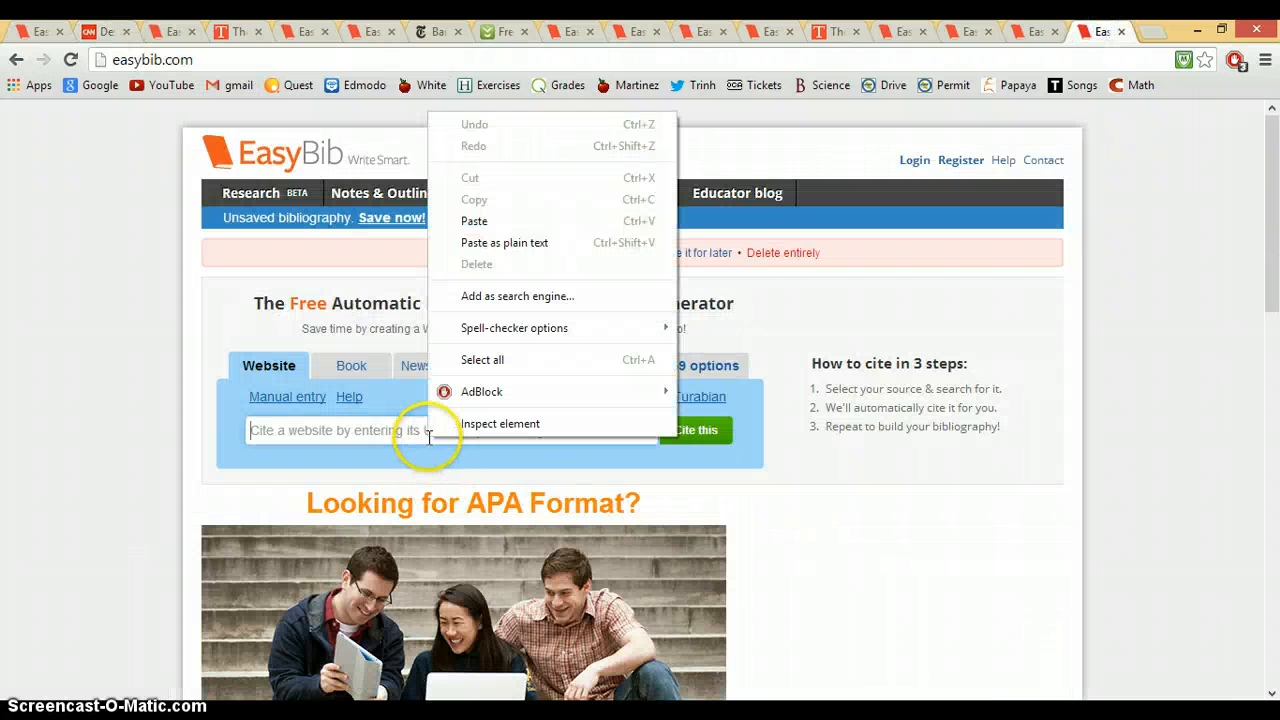
click(475, 222)
click(694, 440)
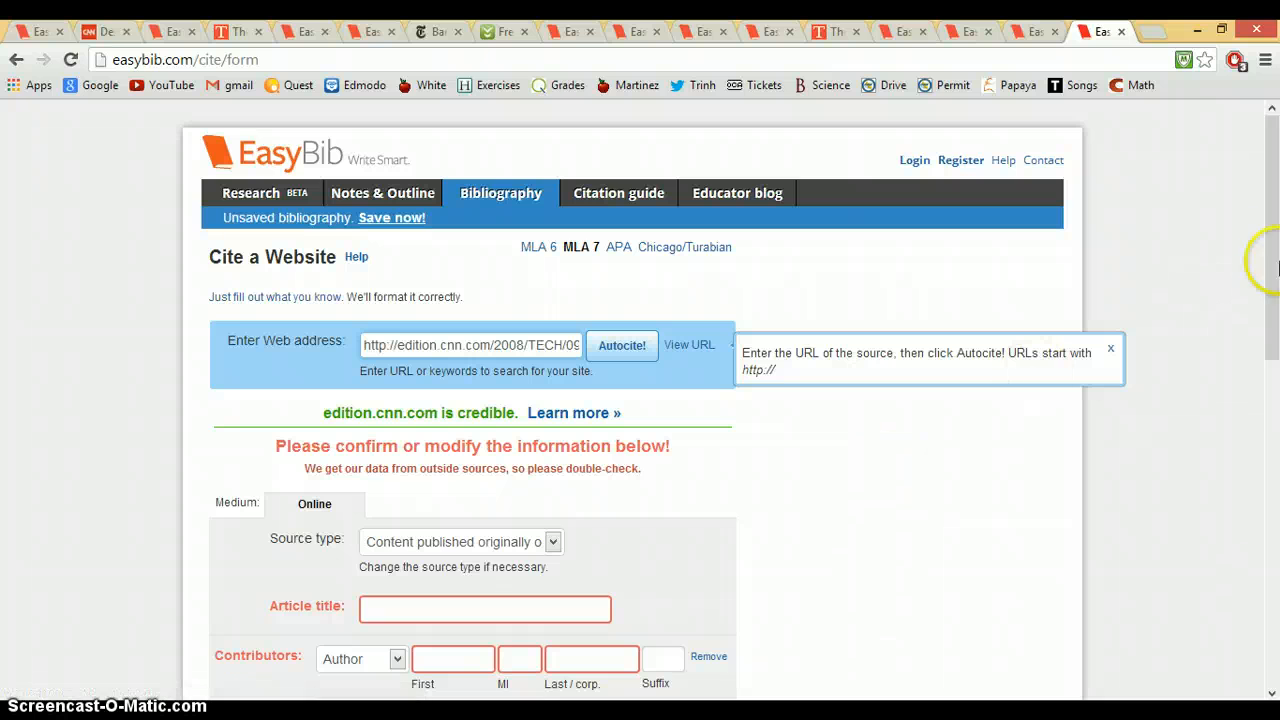
- Copy the headline "Designers developing virtual-reality 'Cocoon'" from the CNN article into the citation's article title
drag(1275, 210, 1276, 287)
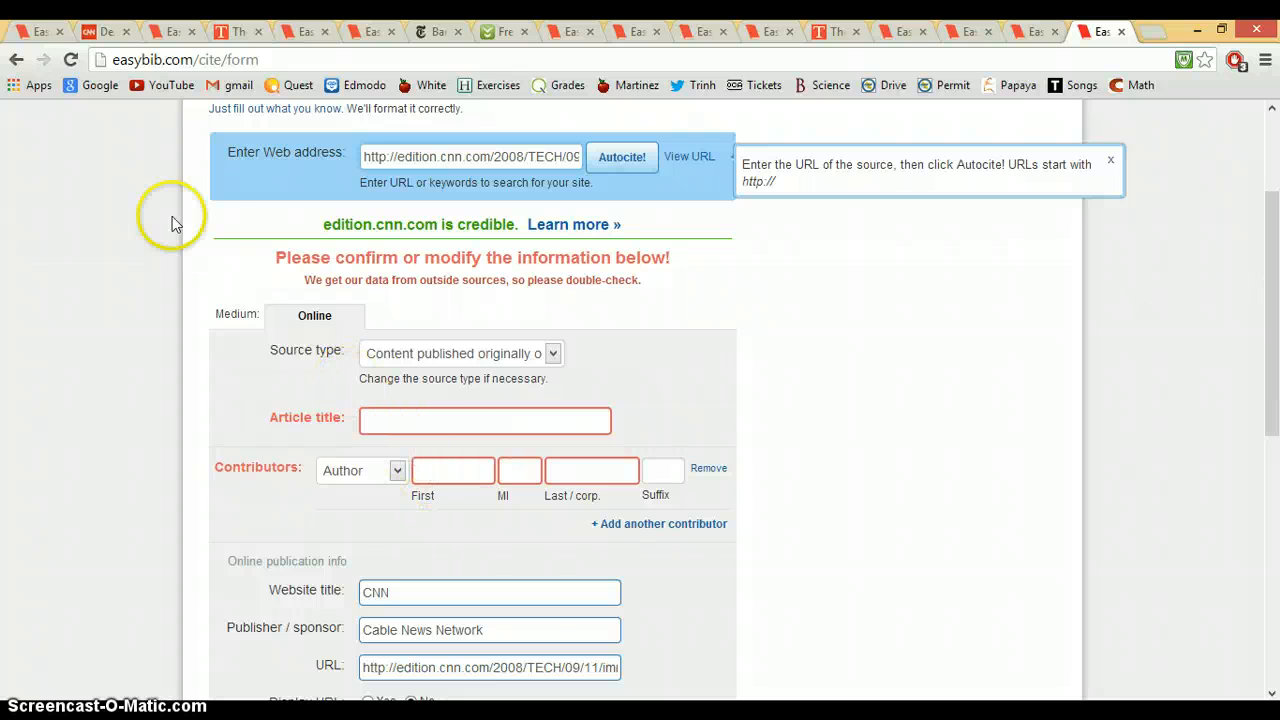
click(97, 30)
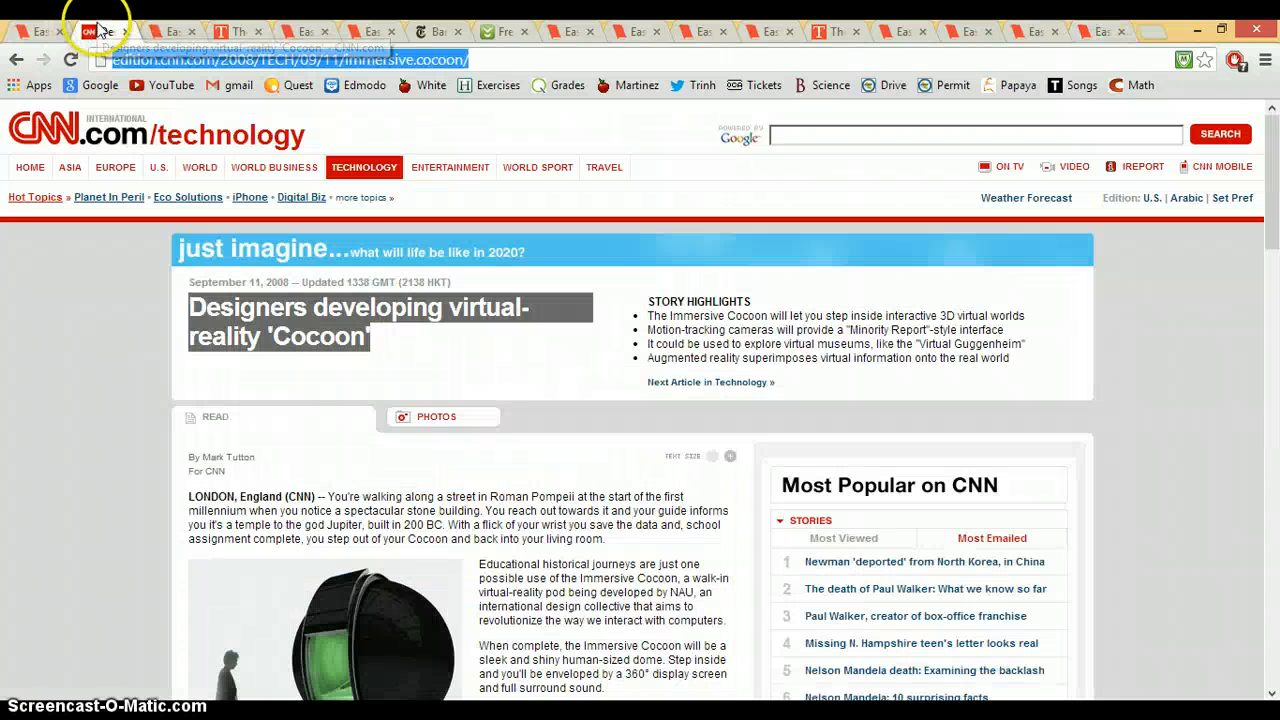
click(310, 328)
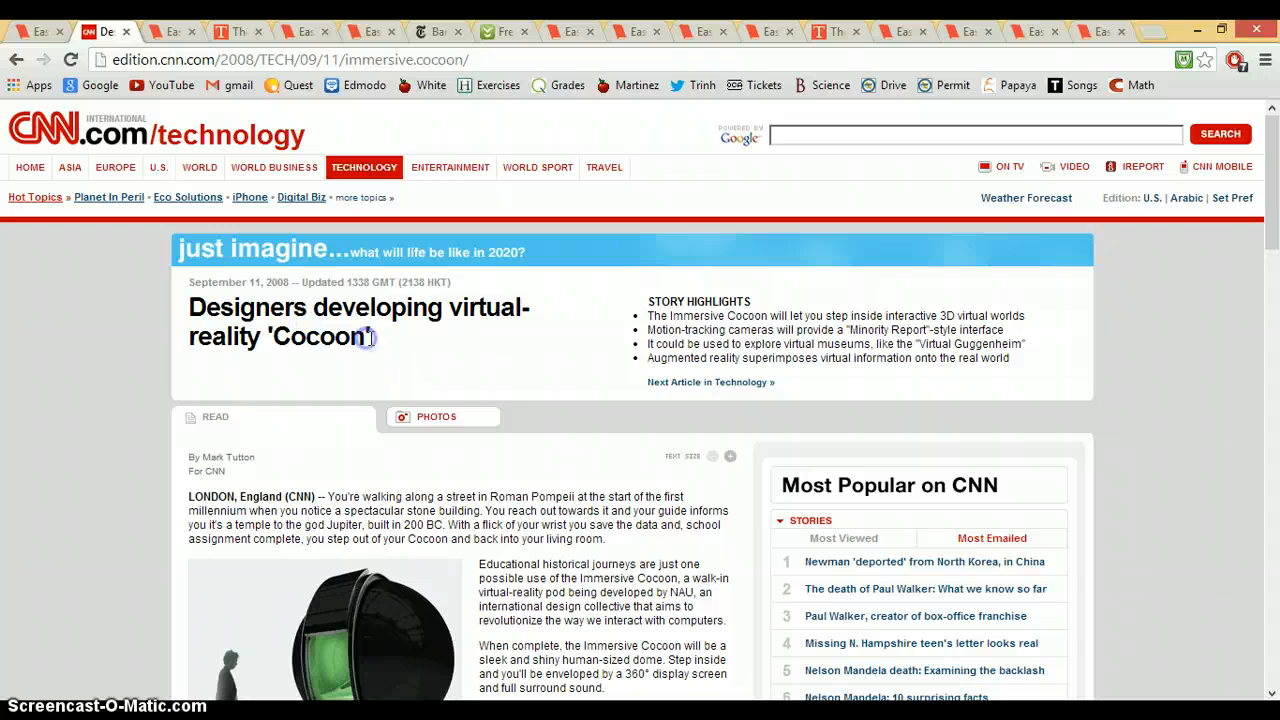
drag(342, 335, 186, 320)
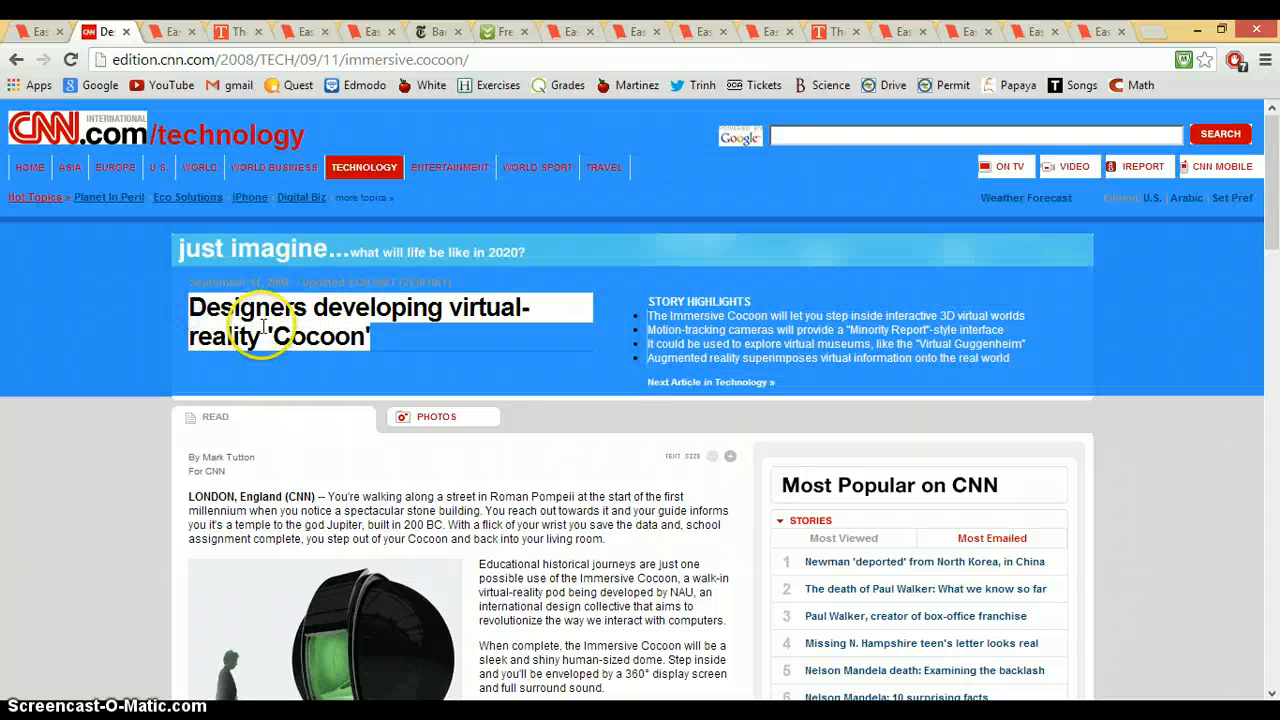
click(262, 325)
drag(378, 338, 212, 313)
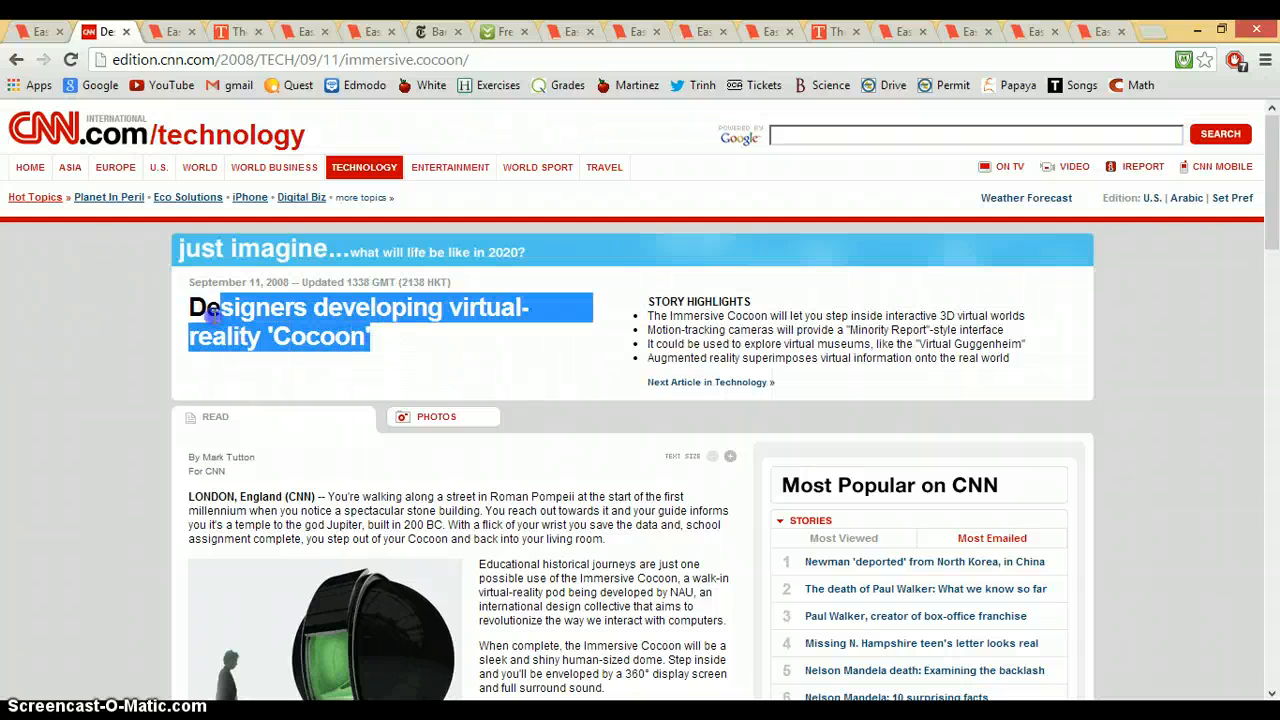
right_click(222, 312)
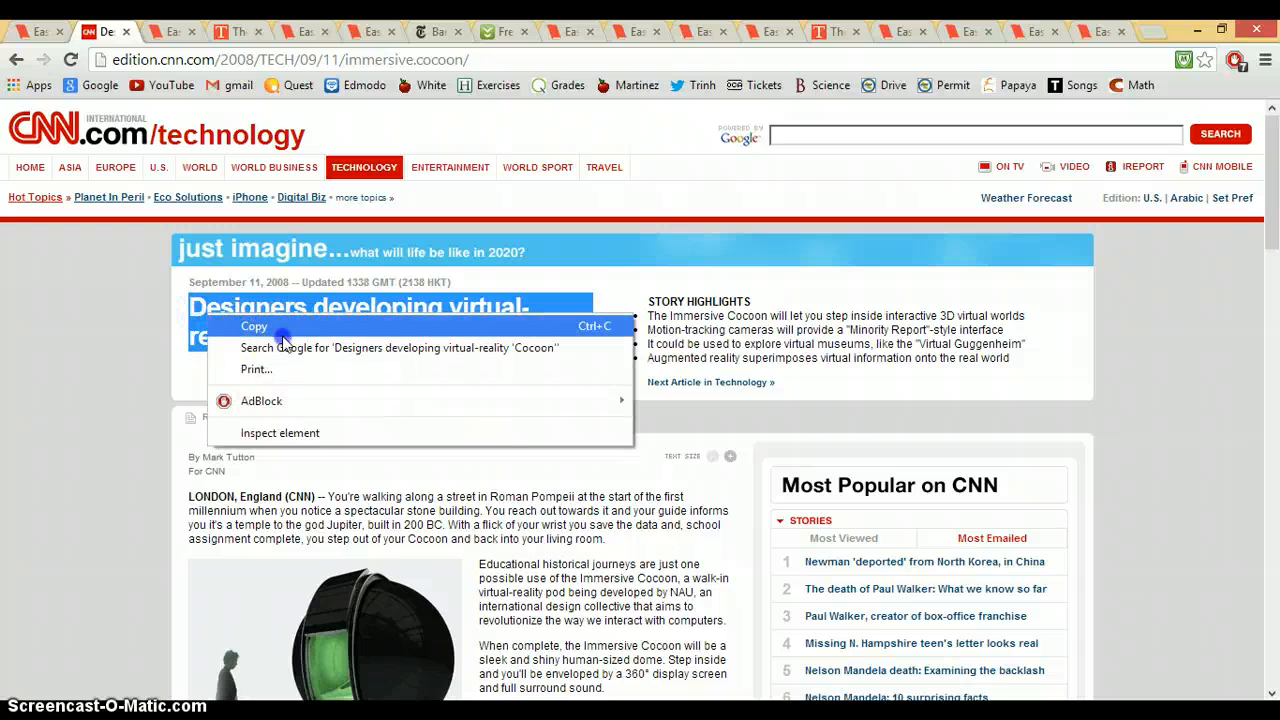
click(271, 329)
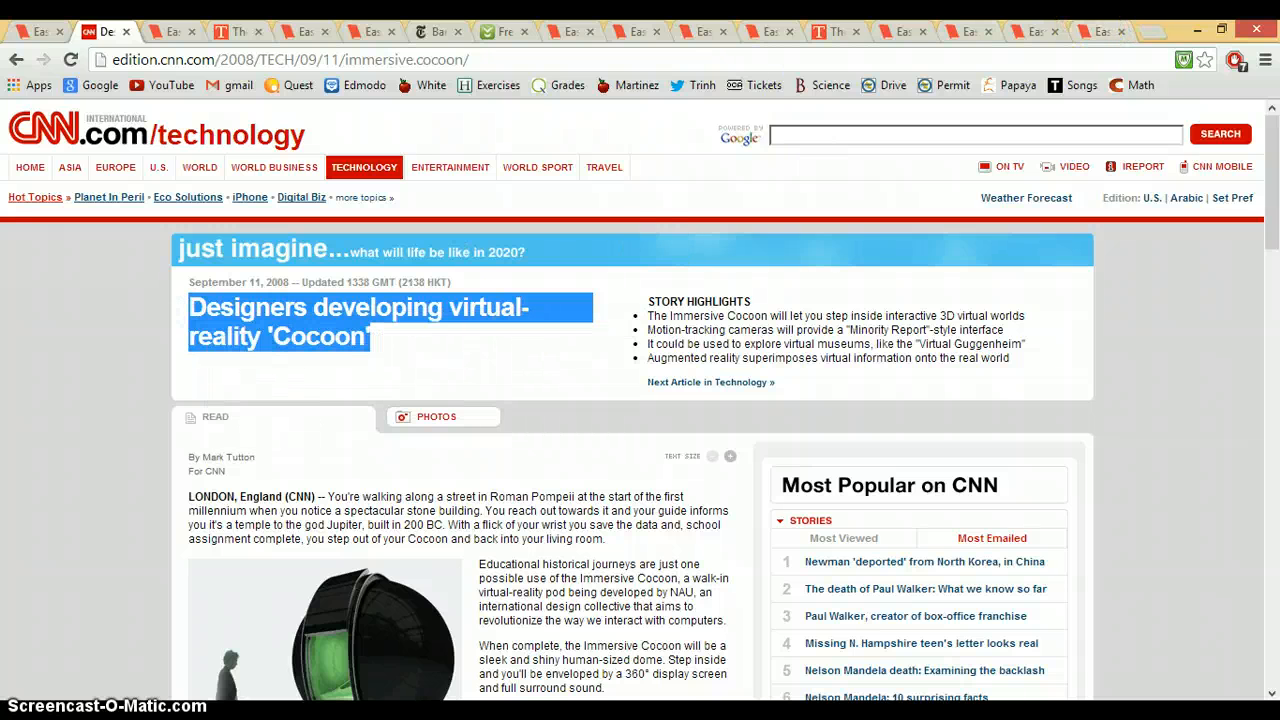
click(1106, 30)
right_click(503, 417)
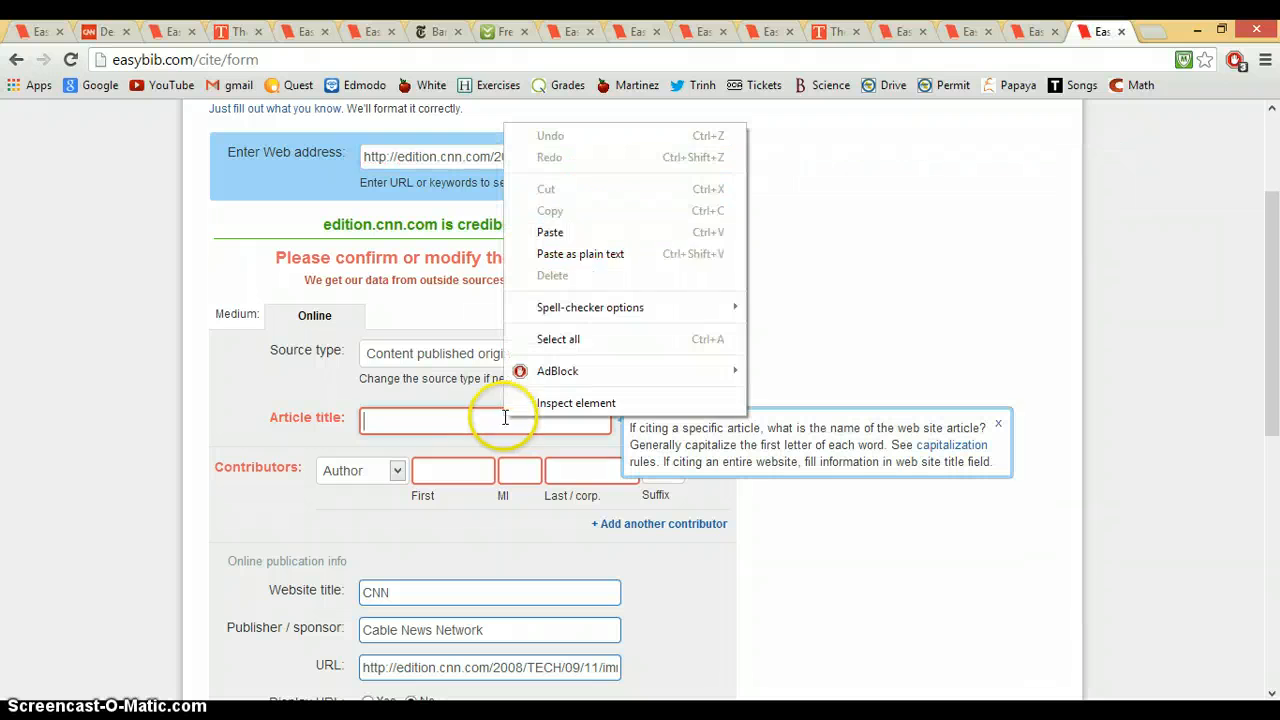
click(590, 236)
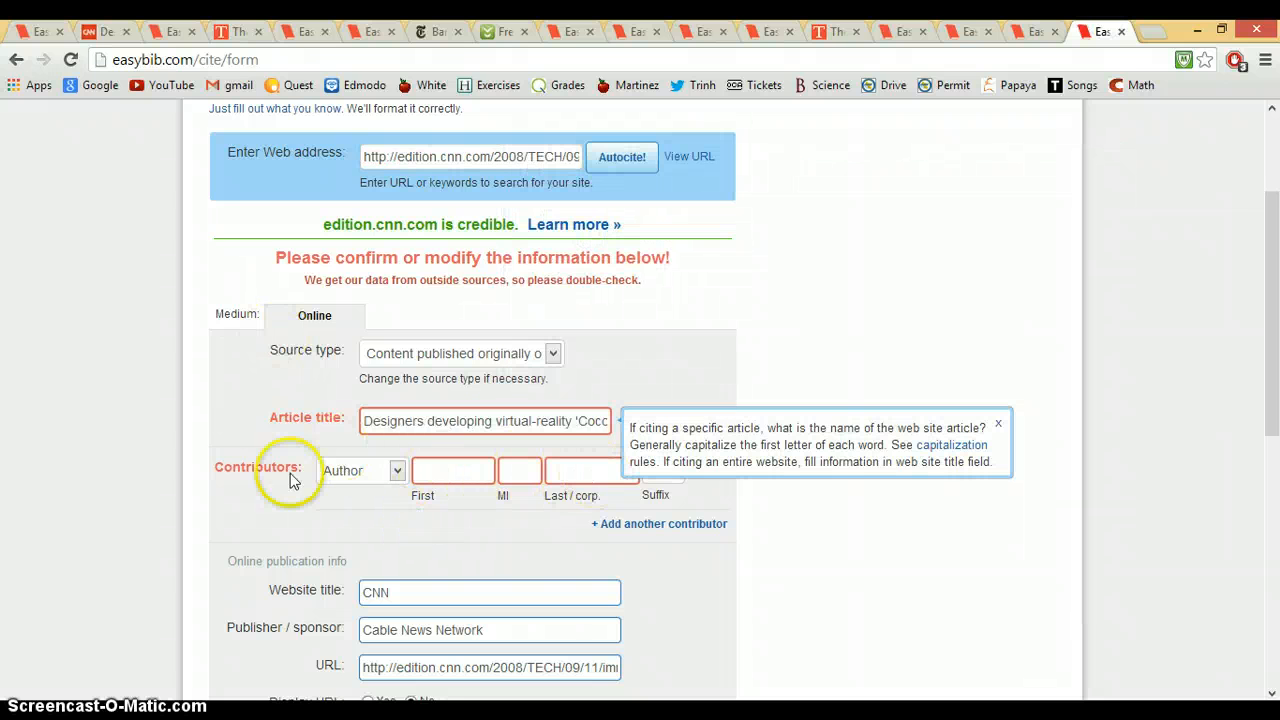
- Enter the CNN article author's first and last name as the citation's contributor
click(105, 31)
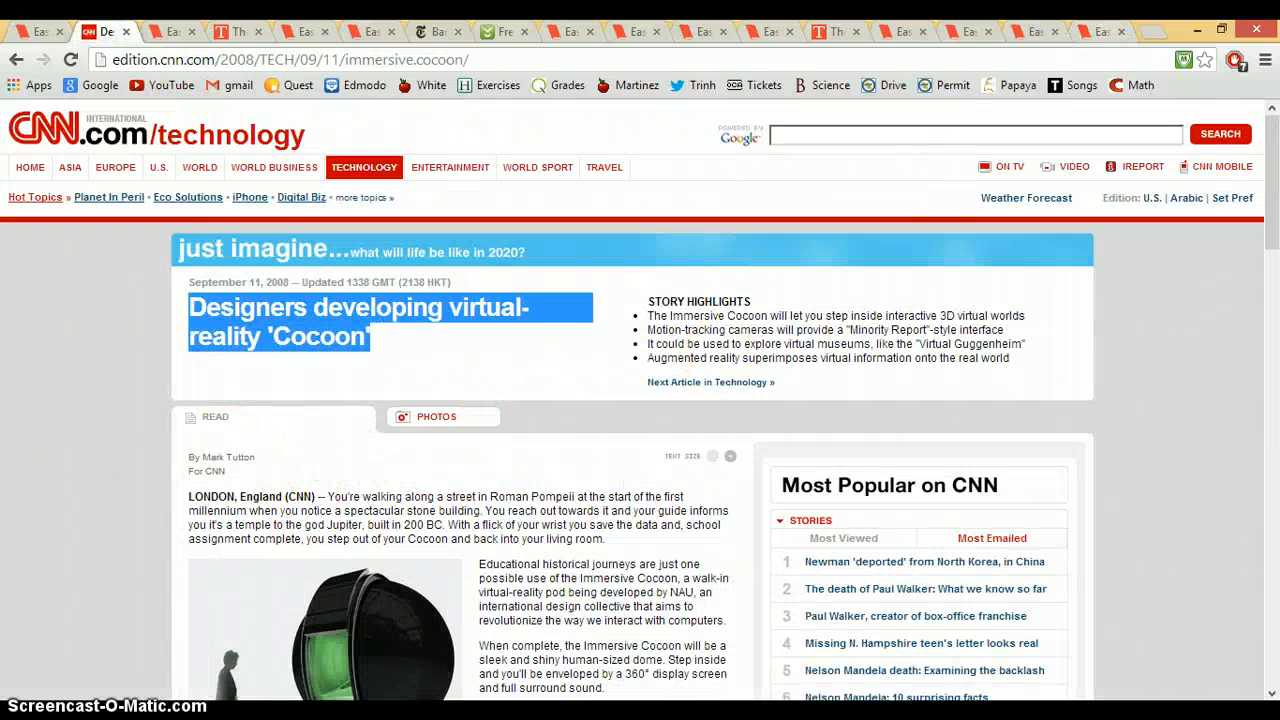
click(1100, 31)
click(453, 477)
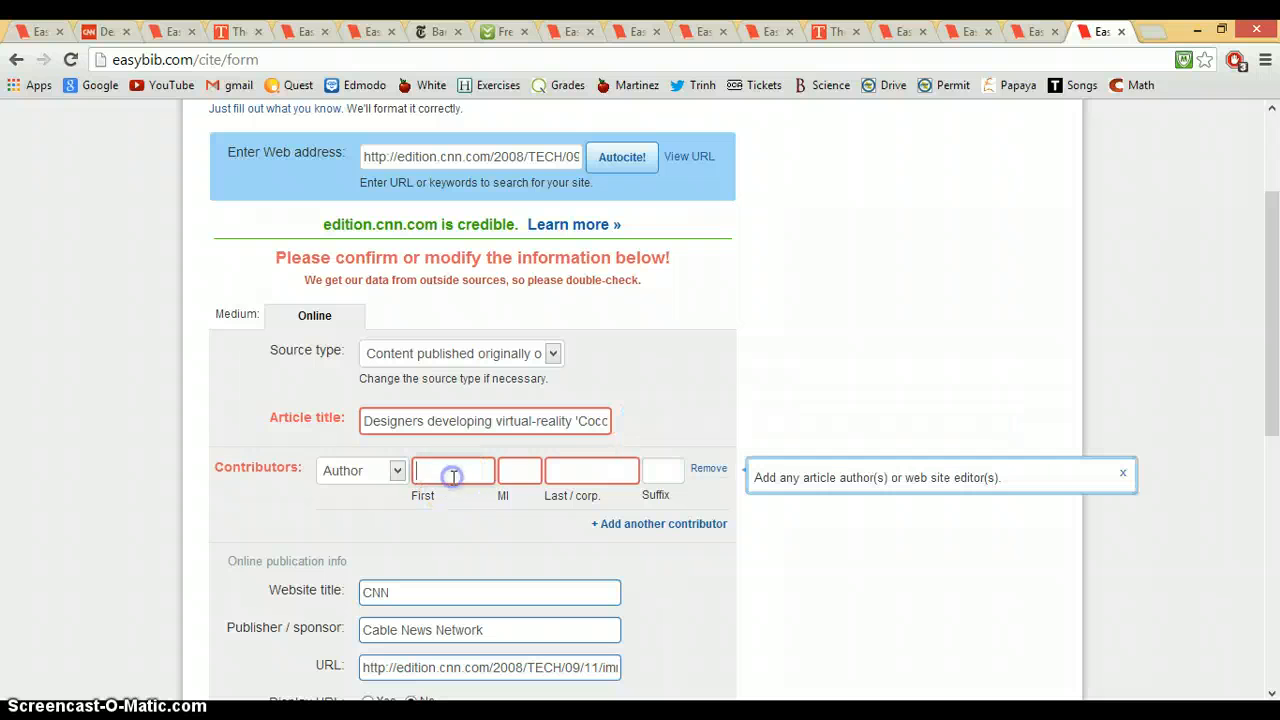
text(Mark)
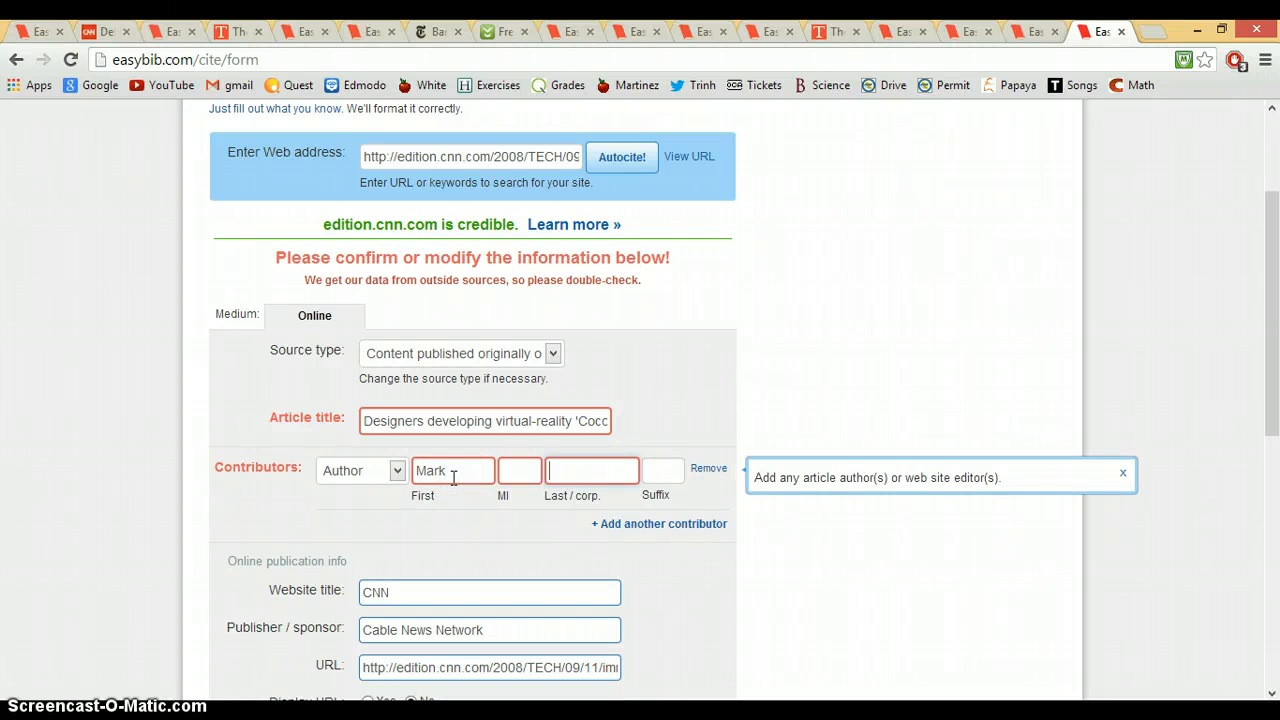
text(Tutton)
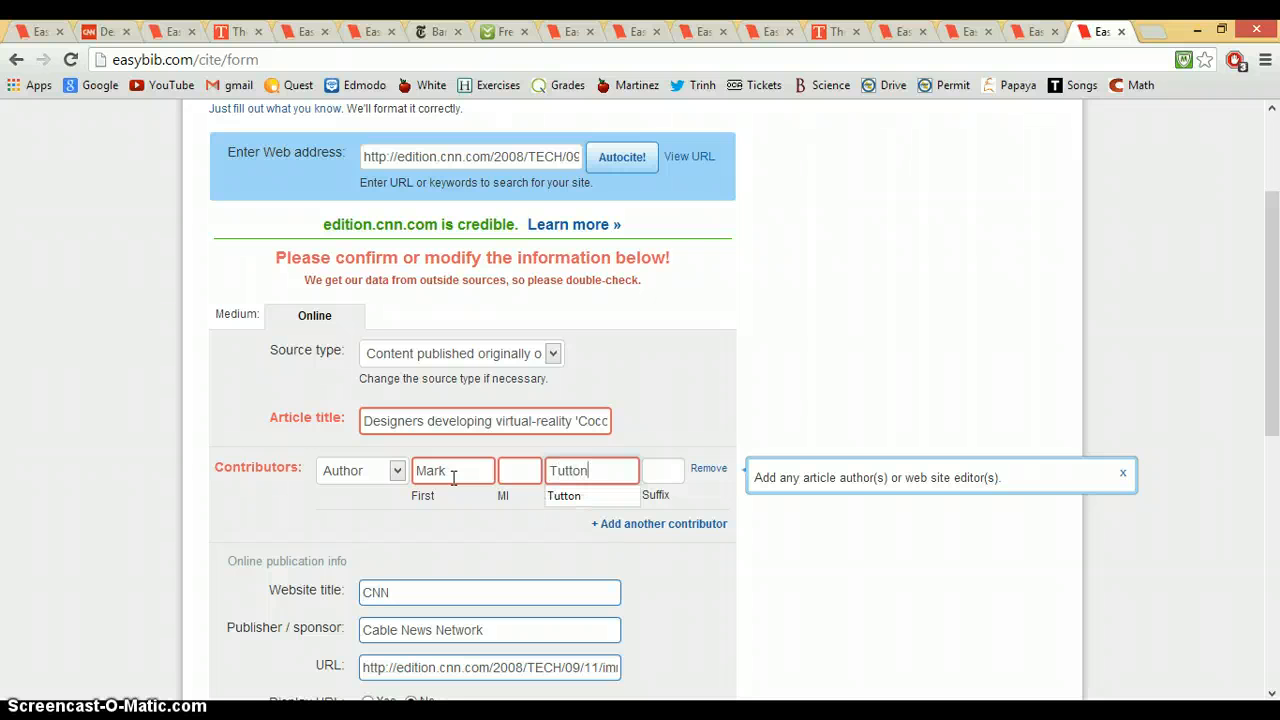
- Set the electronic publication date to 11 September 2008, as given in the CNN article, and create the citation
drag(1258, 272, 1262, 400)
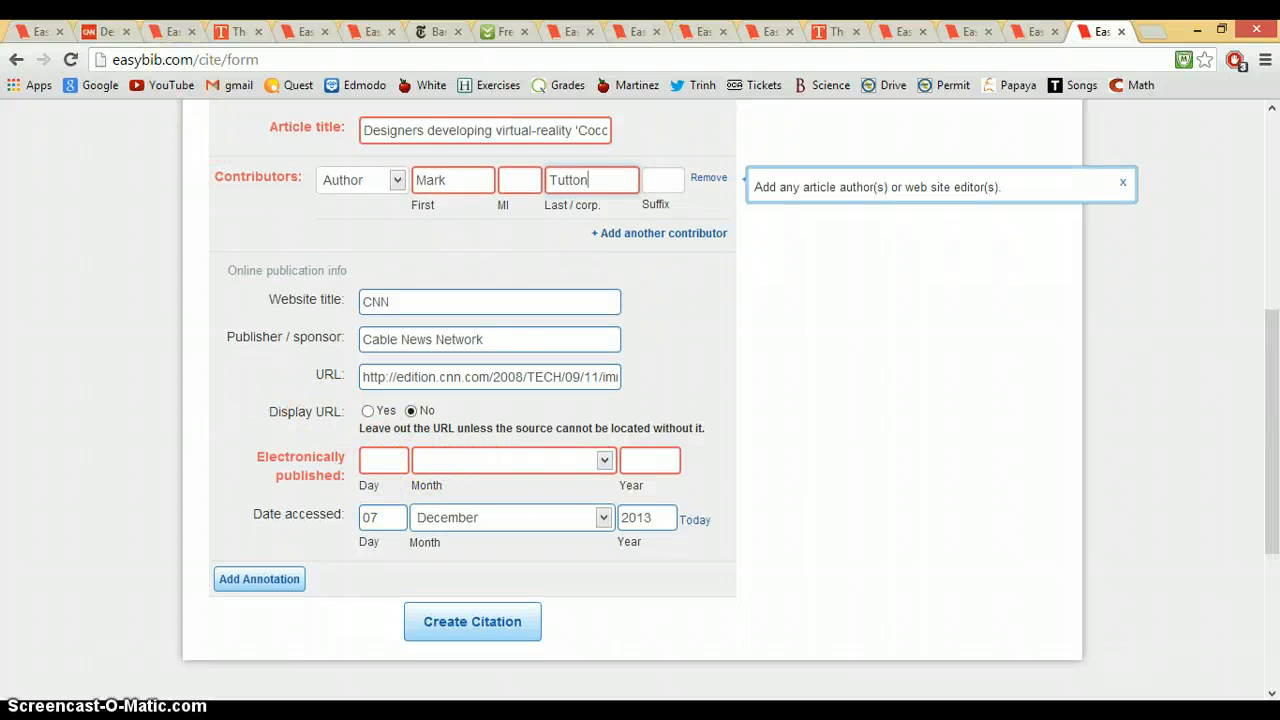
click(105, 31)
triple_click(215, 306)
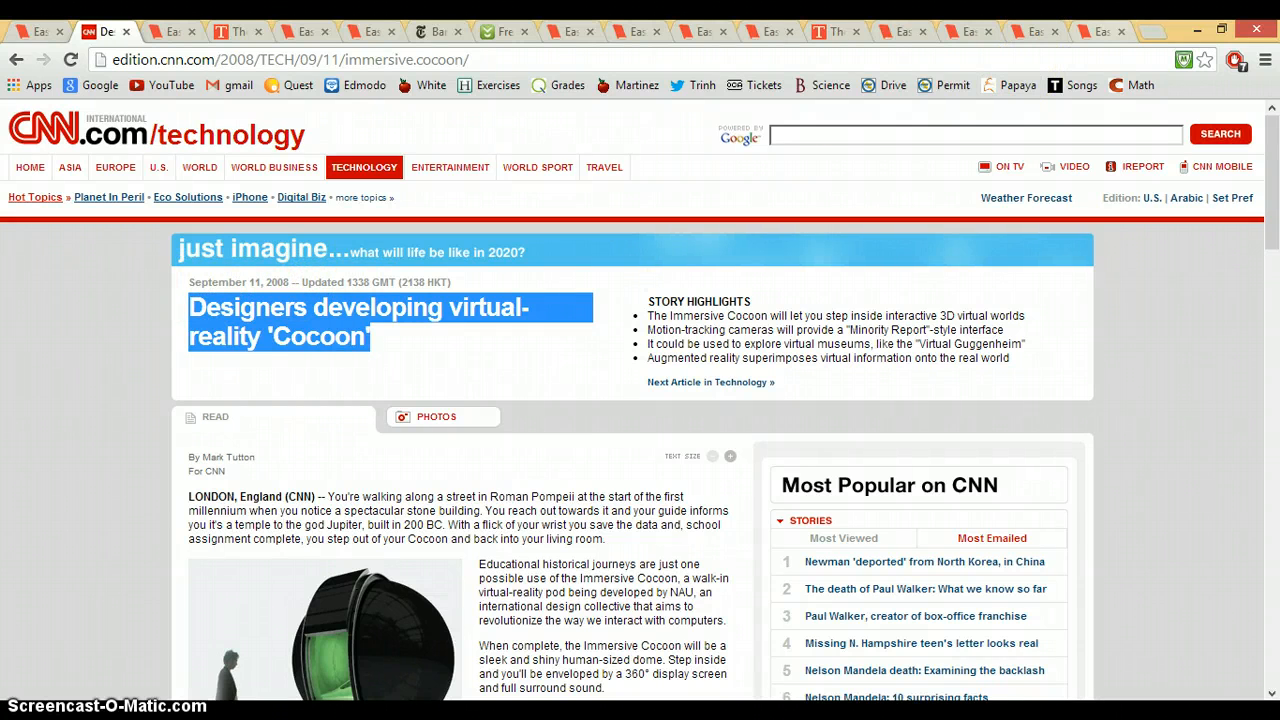
click(1100, 31)
click(380, 459)
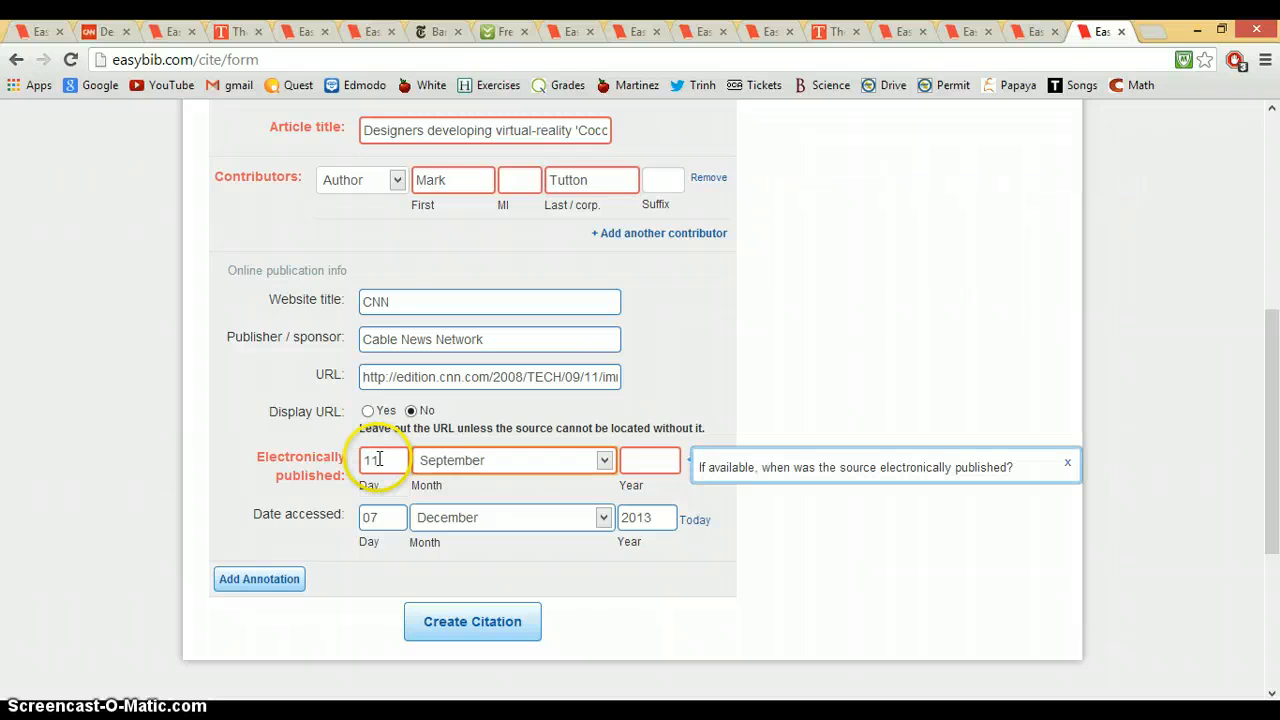
text(2008)
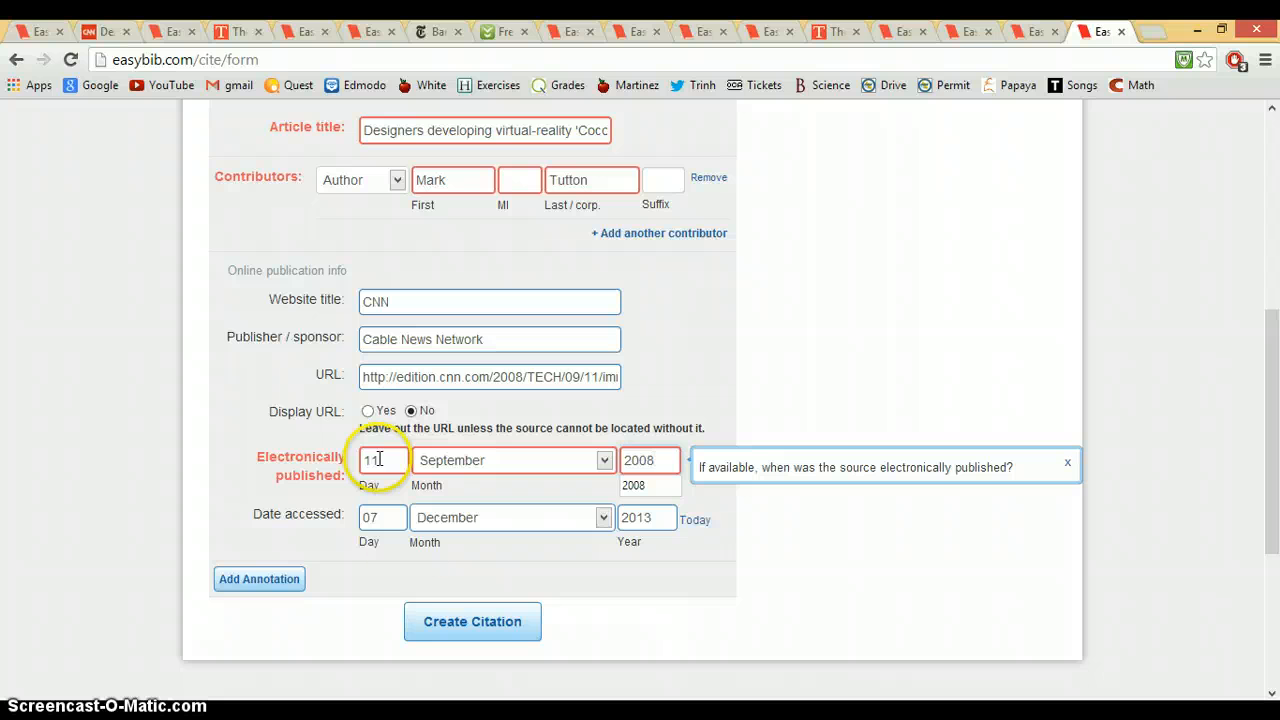
click(445, 622)
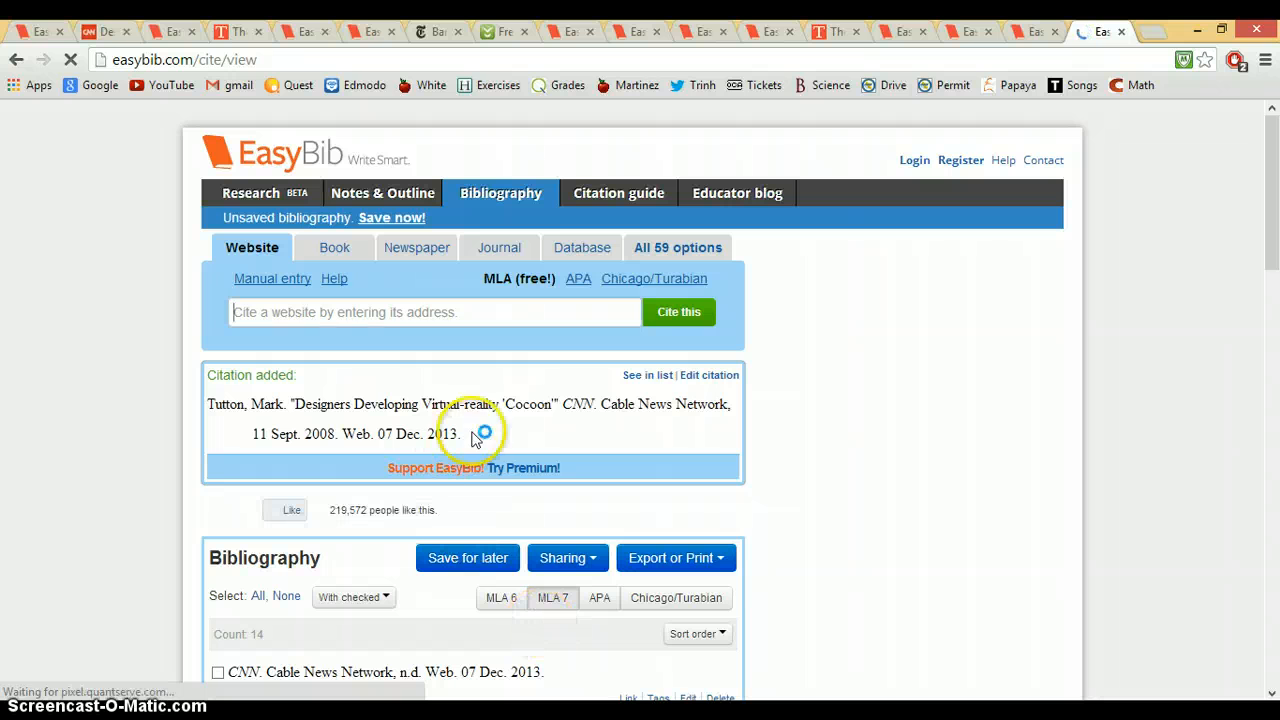
- Copy the new CNN citation and paste it below the Works Cited heading in the Word document, keeping source formatting
drag(447, 433, 211, 403)
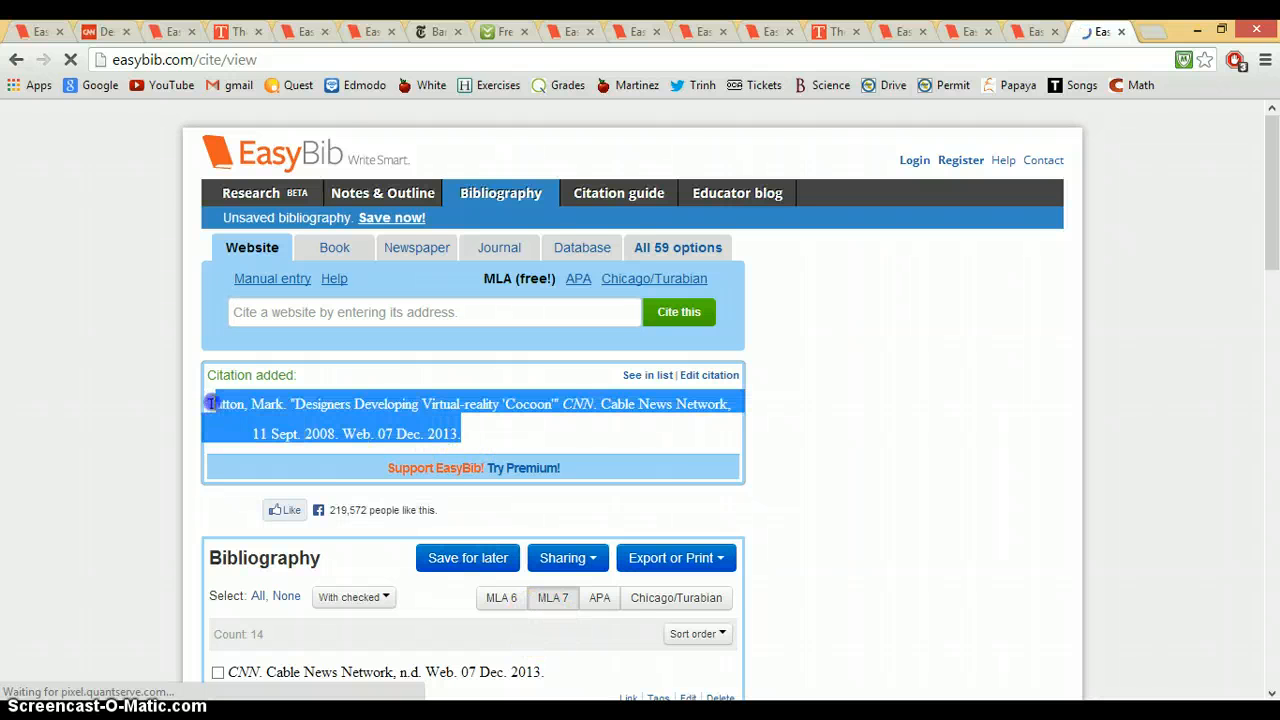
right_click(228, 405)
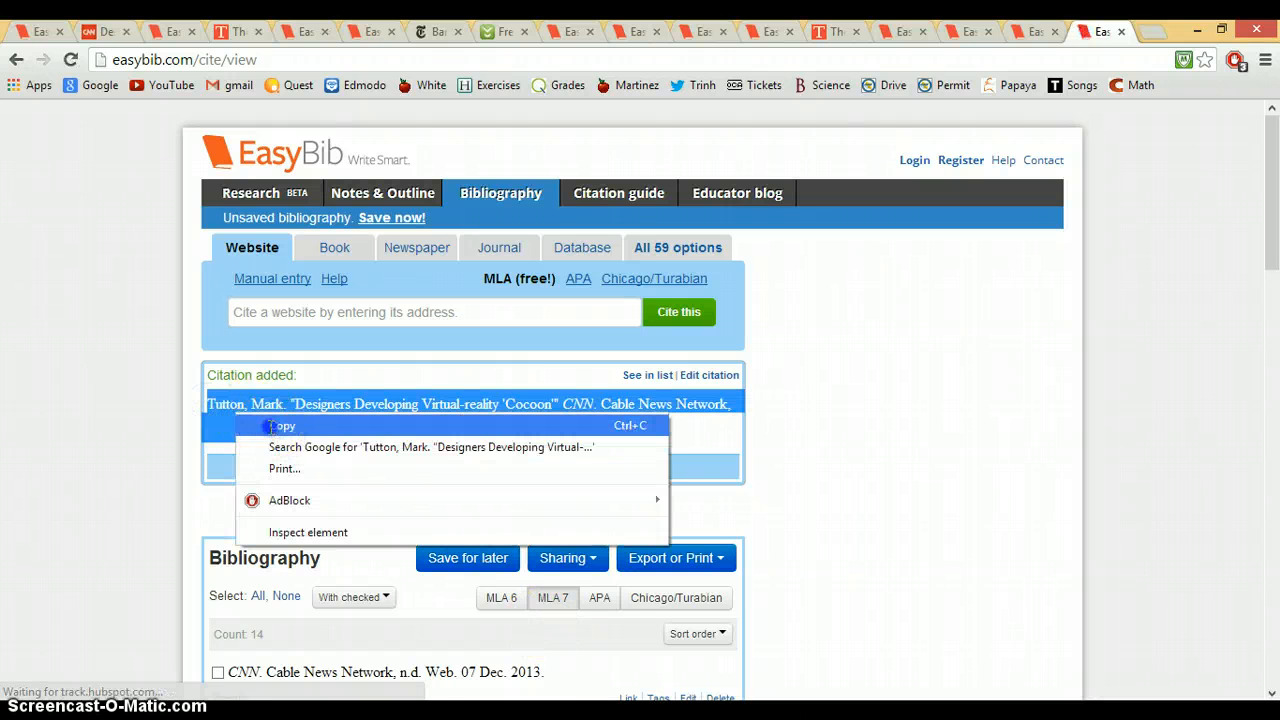
click(265, 426)
key(alt+Tab)
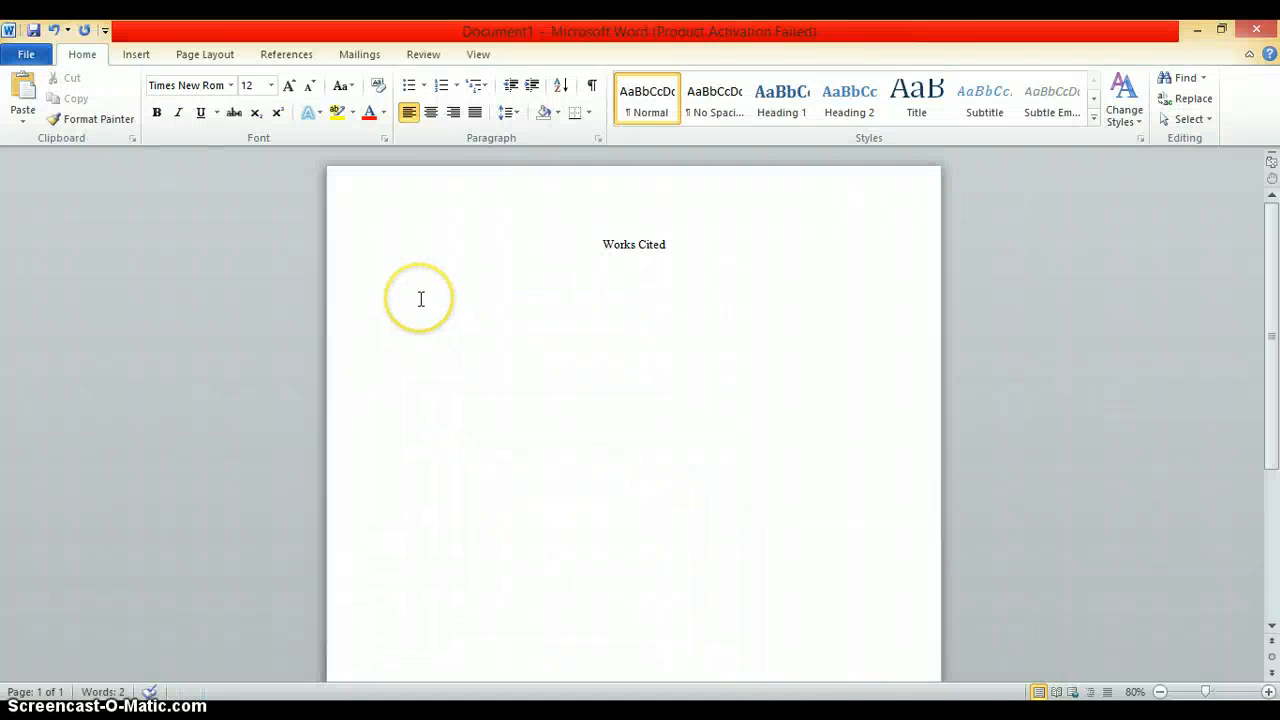
right_click(408, 284)
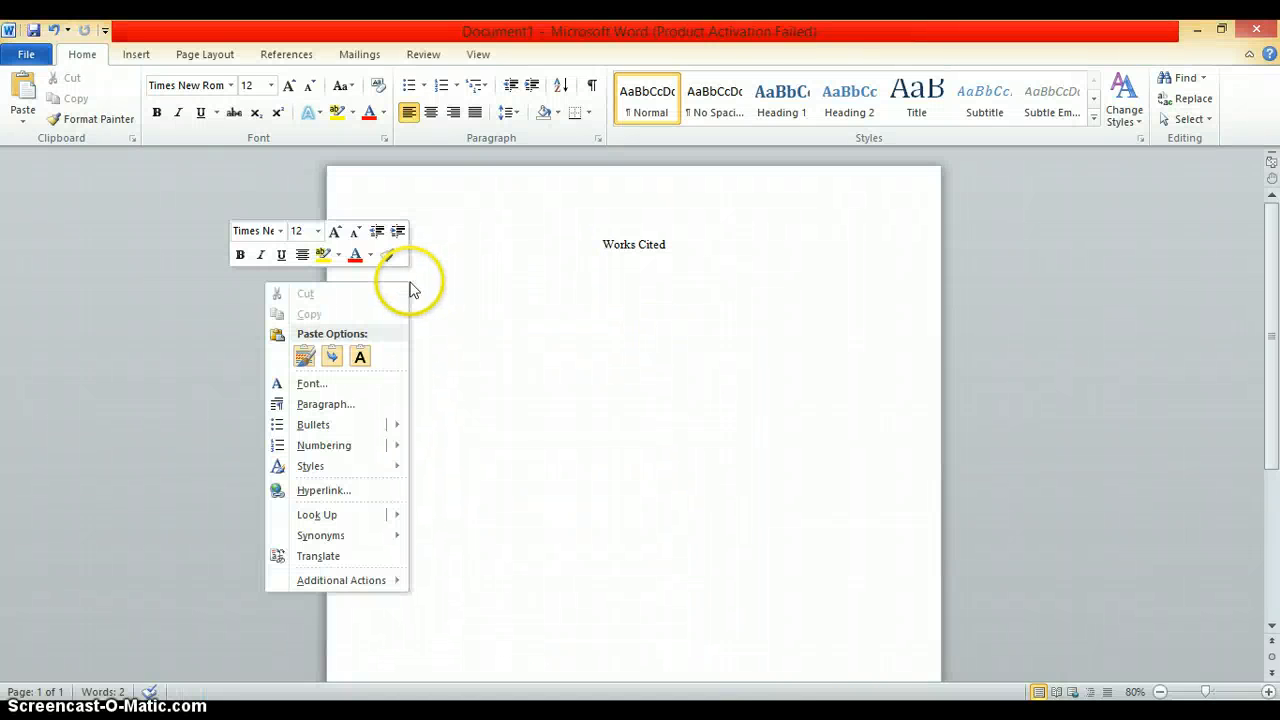
click(304, 355)
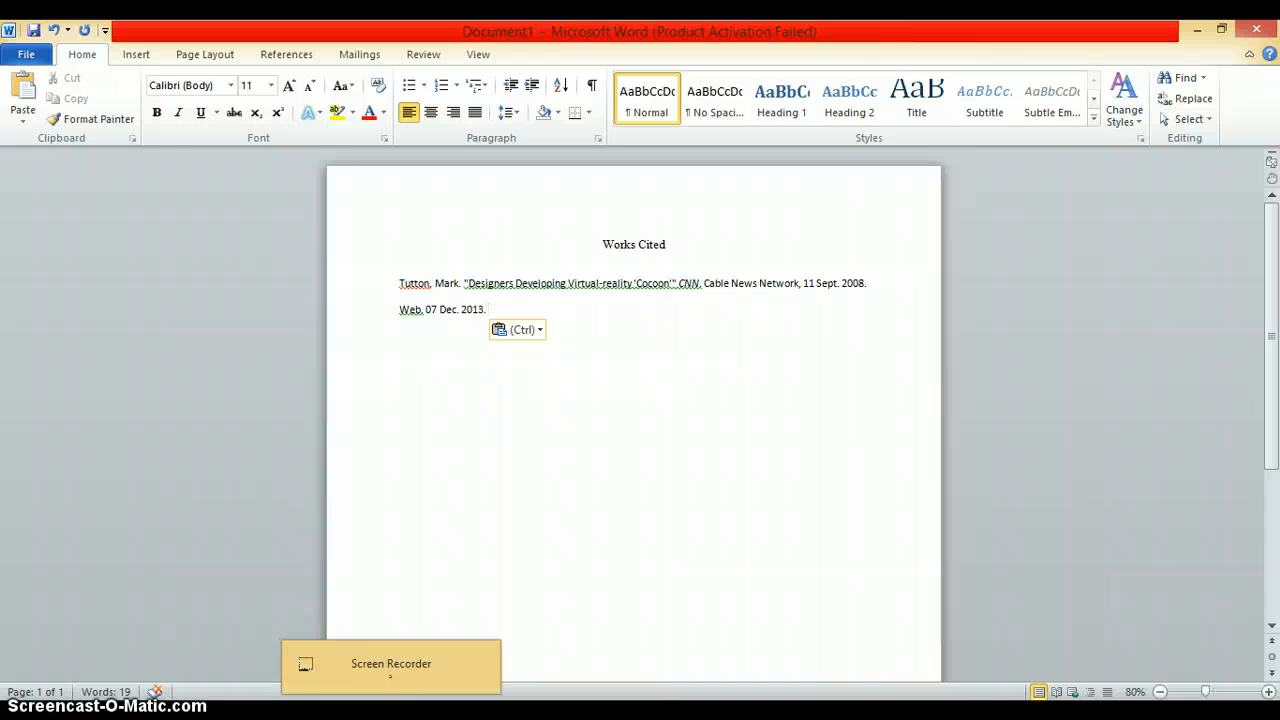
- Switch back to EasyBib in Chrome, deselect the citation, and bring up the already open TIME Magazine article
mouse_move(333, 716)
click(167, 616)
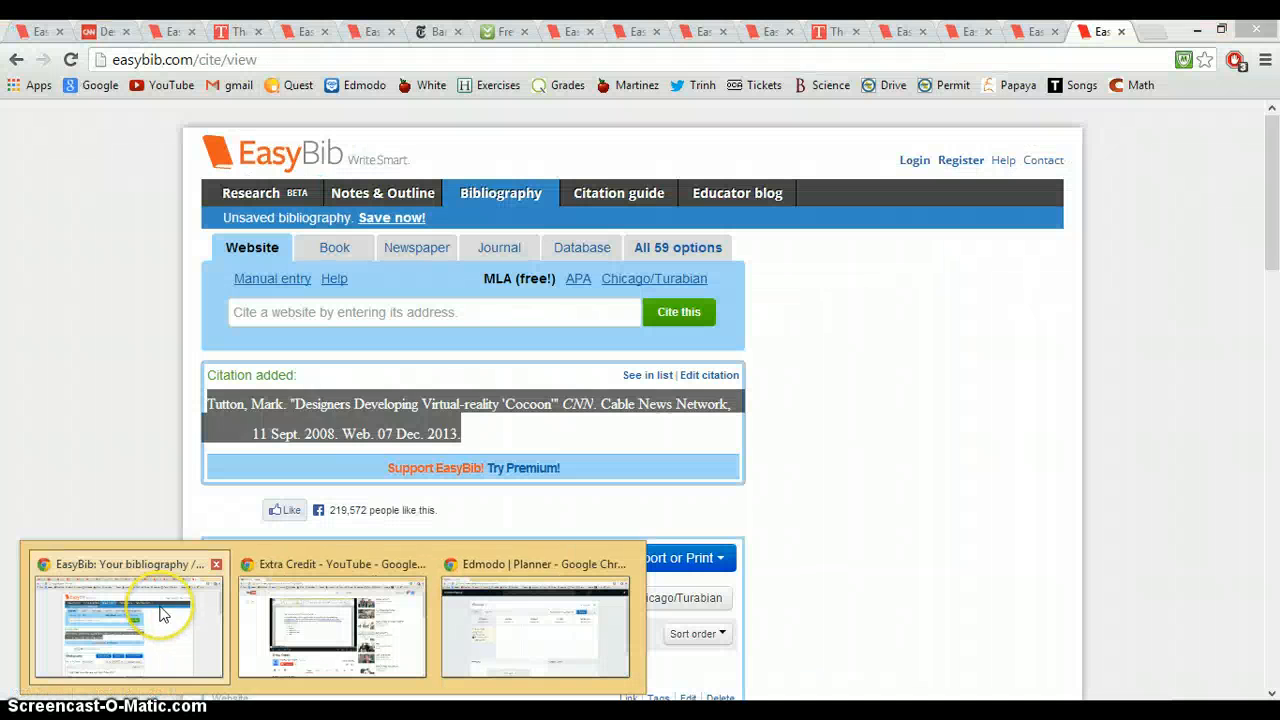
click(110, 406)
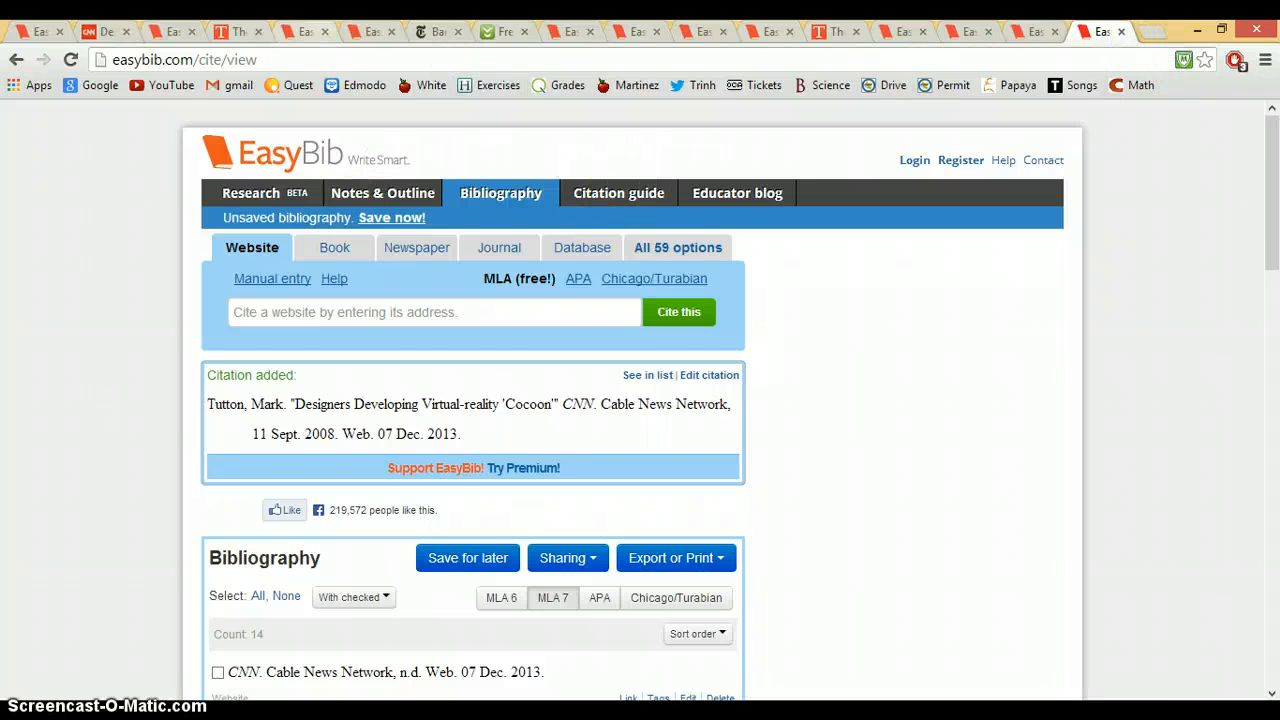
click(232, 31)
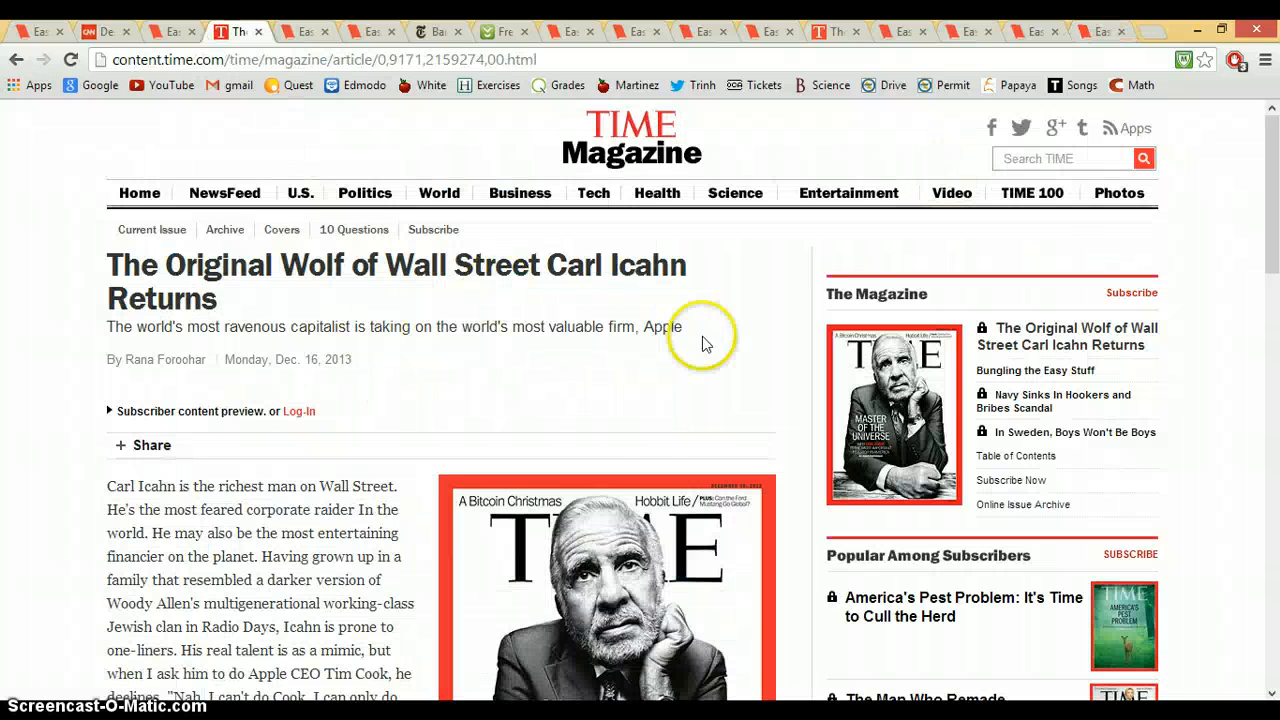
- Open EasyBib in a new browser tab and start a magazine article citation with the medium set to Online
click(1152, 31)
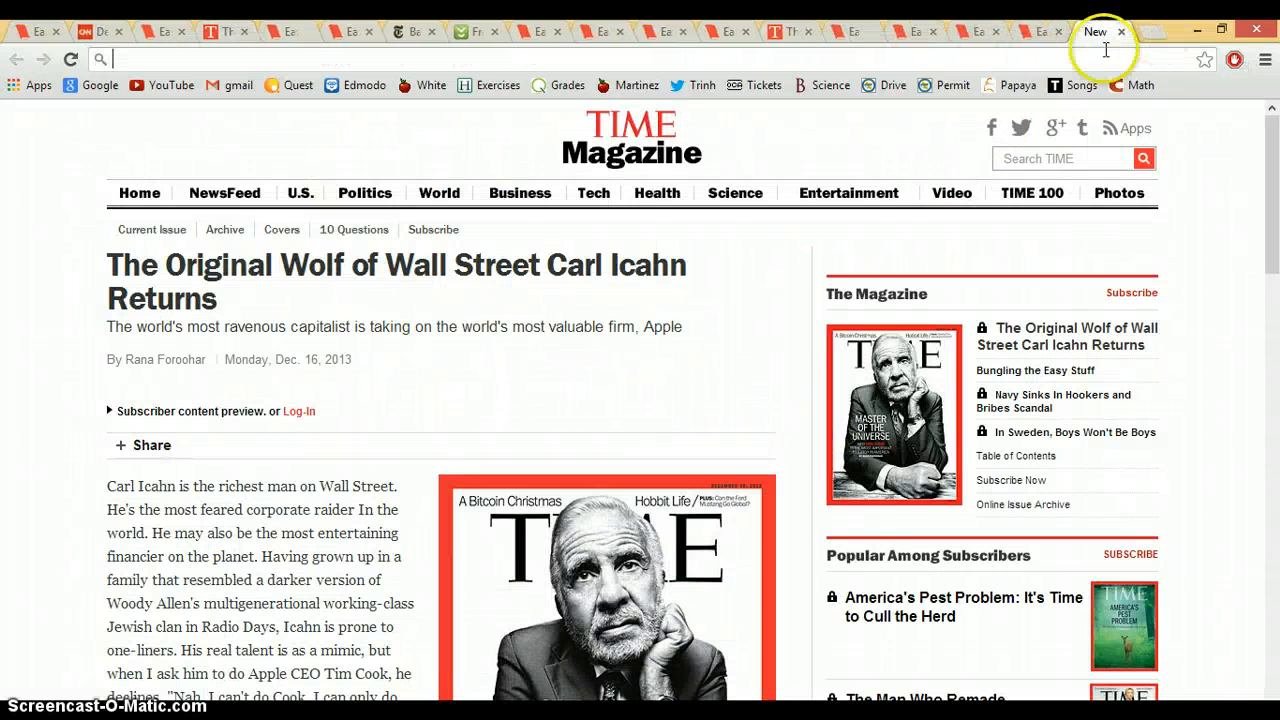
text(eas)
key(Return)
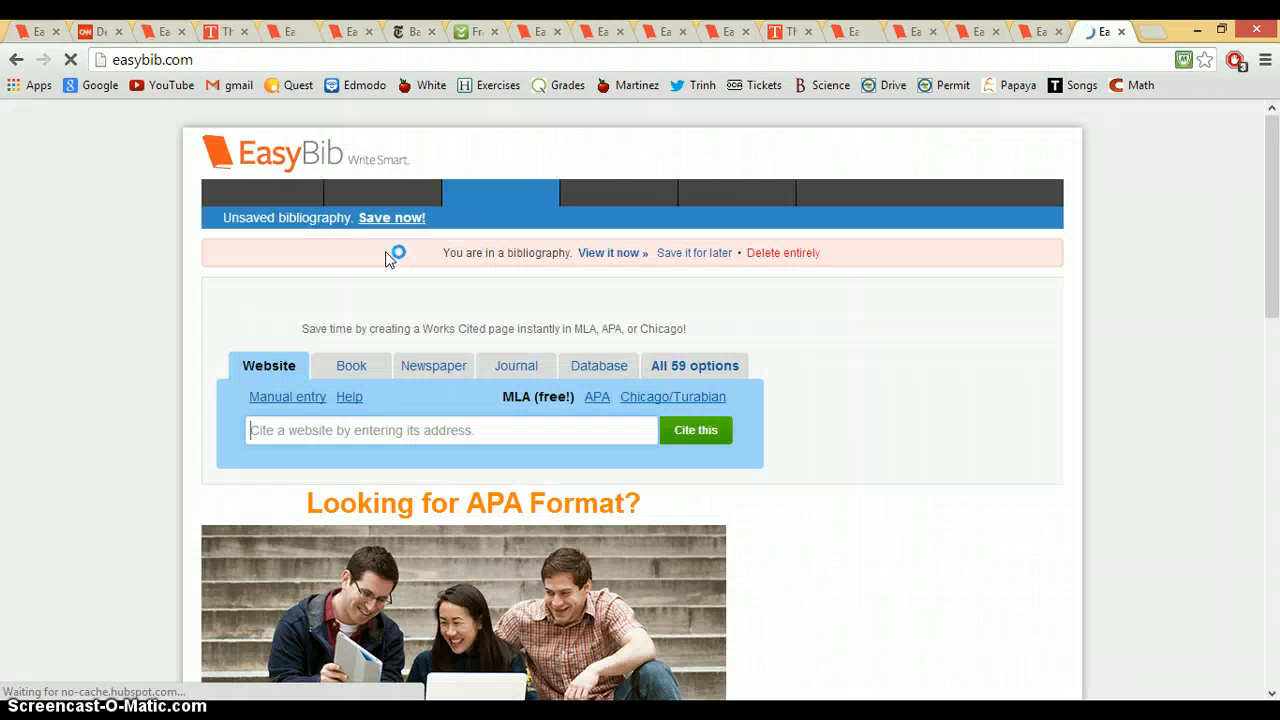
click(729, 368)
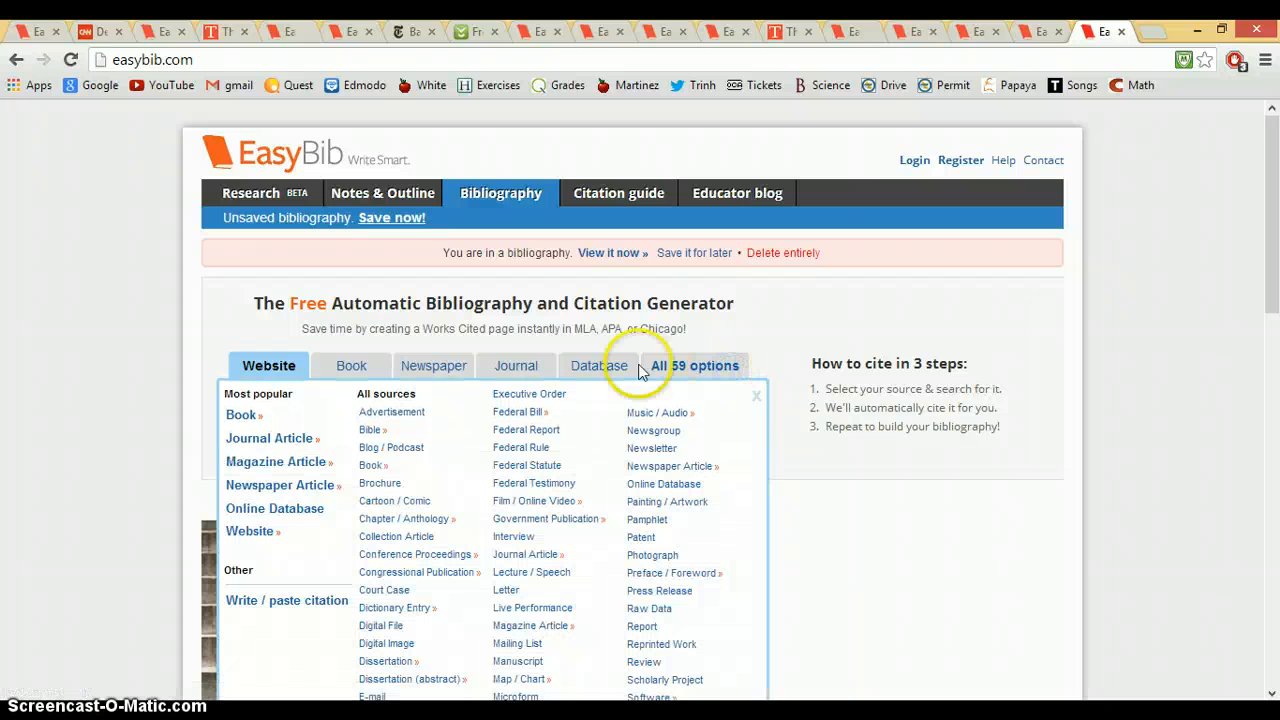
click(268, 468)
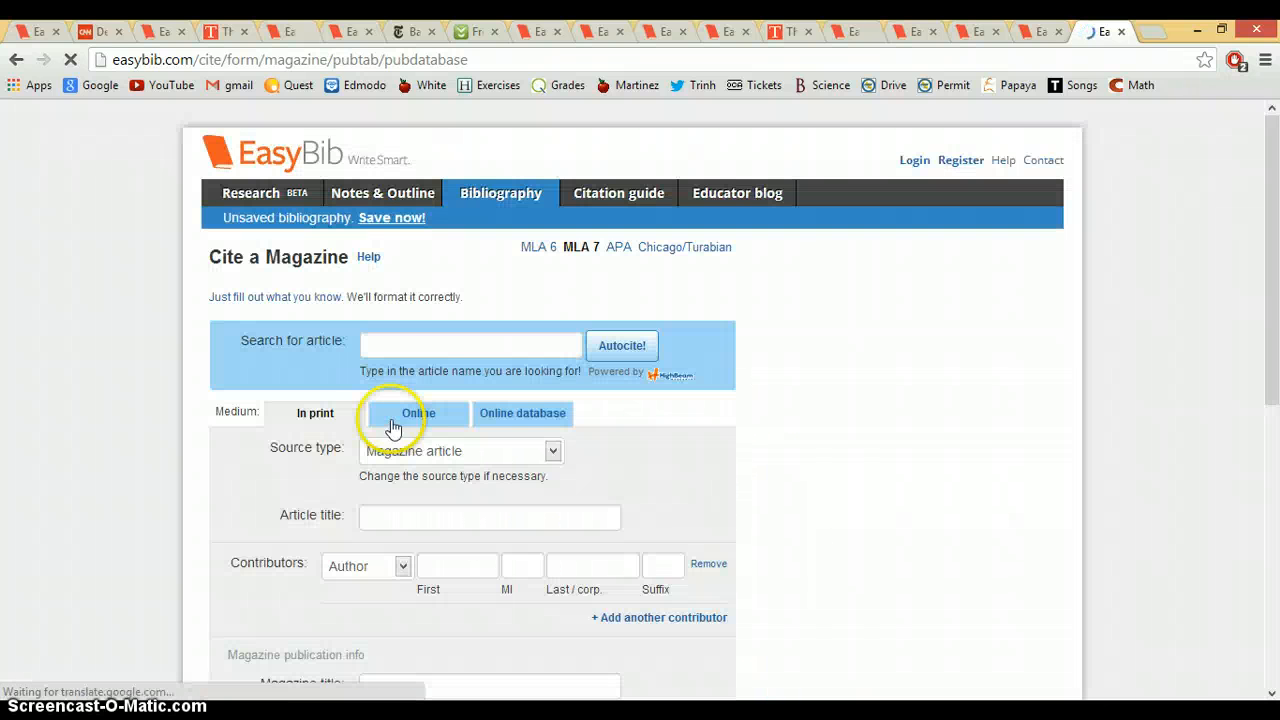
click(437, 355)
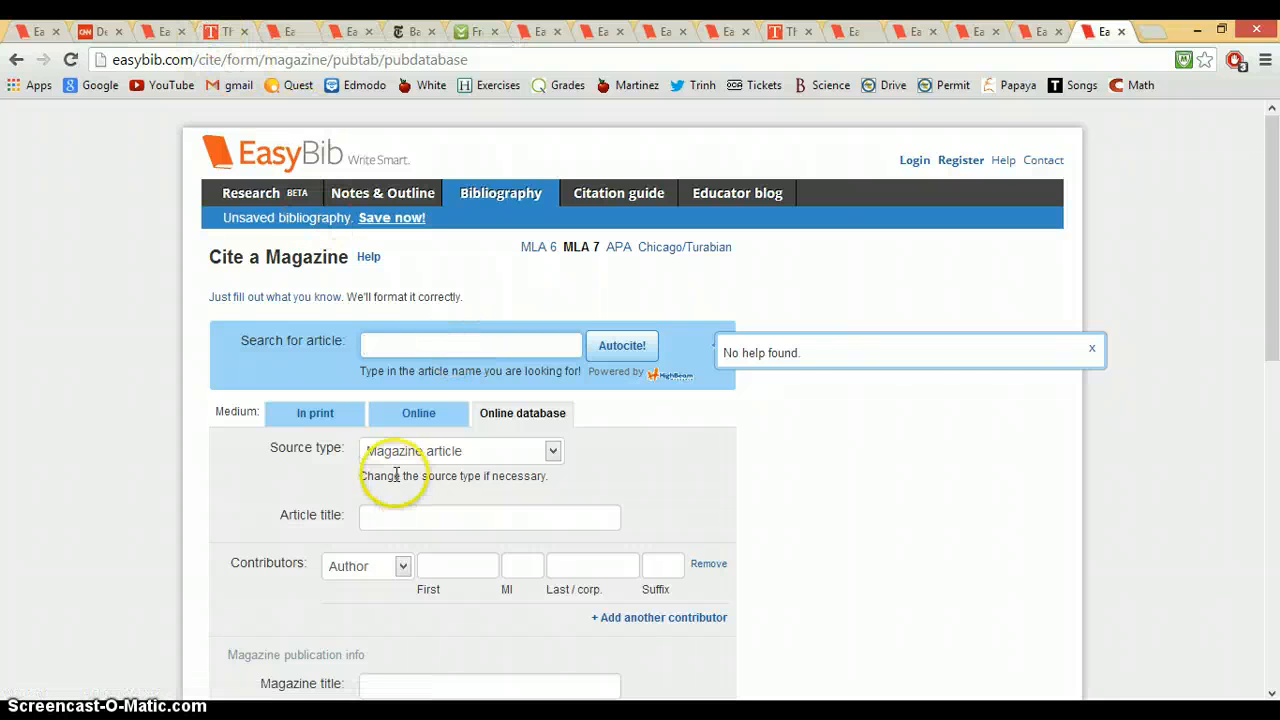
click(407, 420)
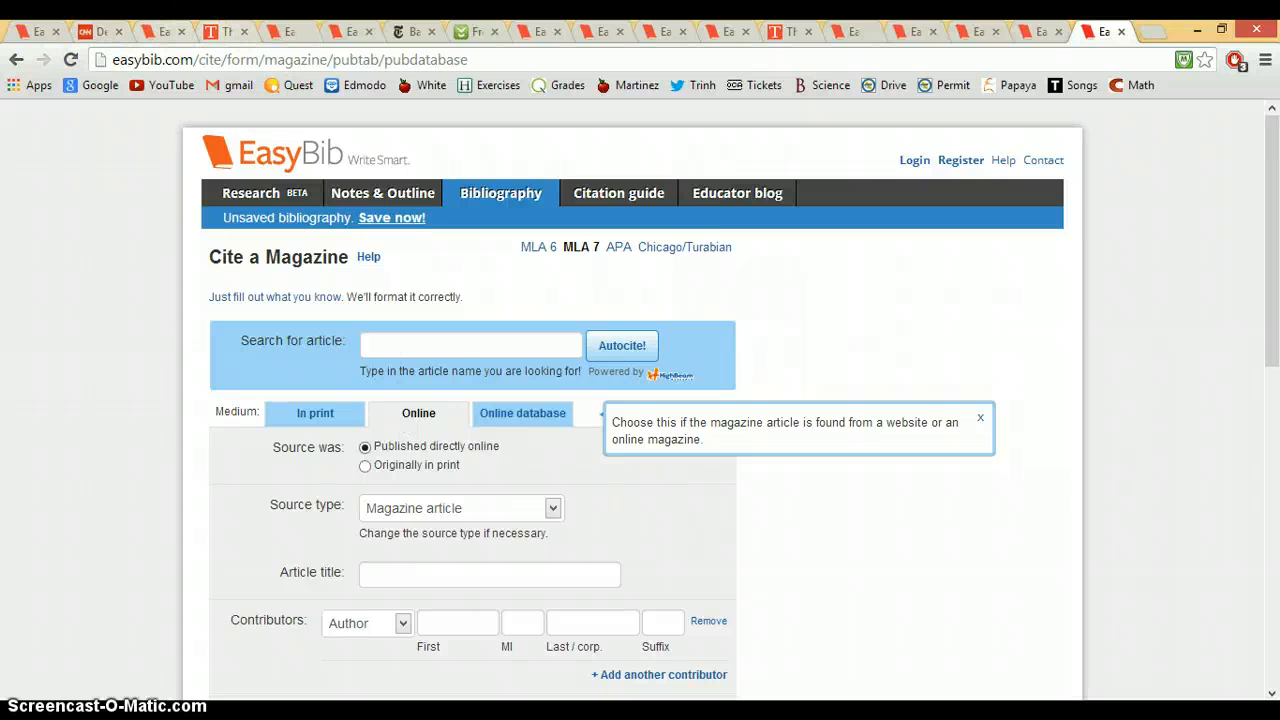
- Copy the TIME Magazine article's web address and autocite it in the EasyBib magazine form
click(220, 31)
drag(574, 58, 100, 88)
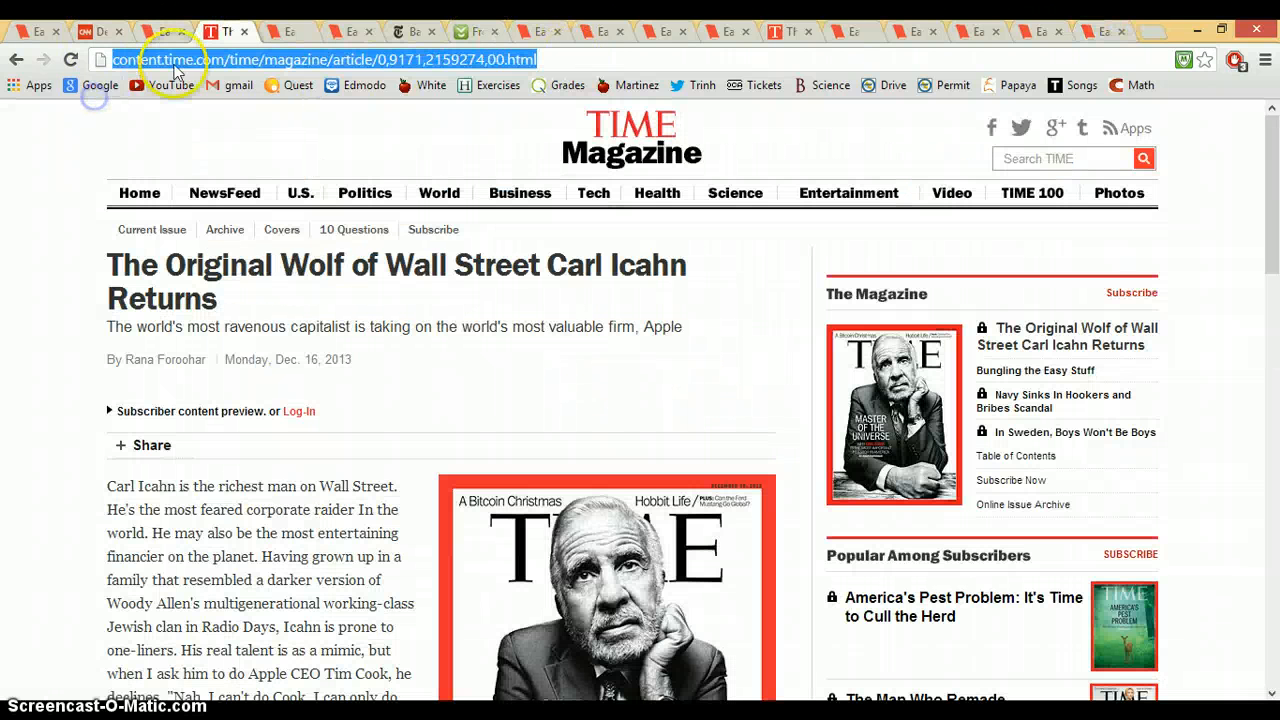
right_click(174, 66)
click(236, 130)
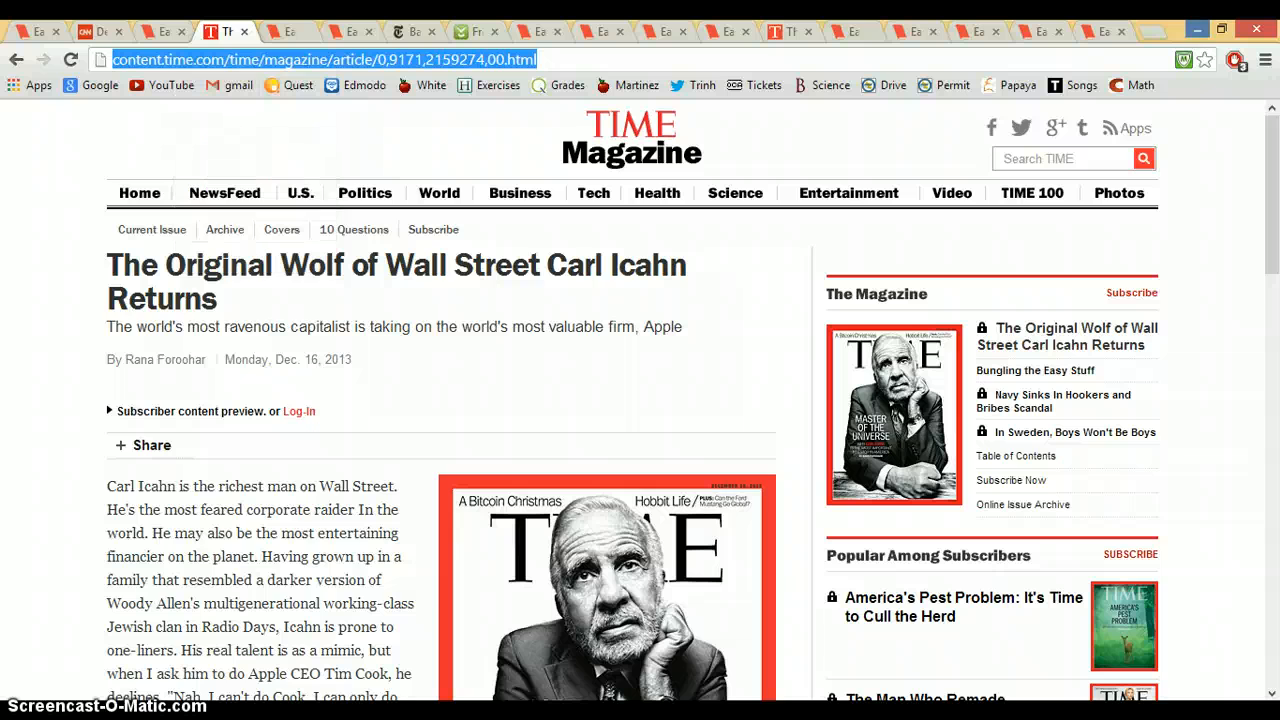
click(1105, 31)
right_click(421, 352)
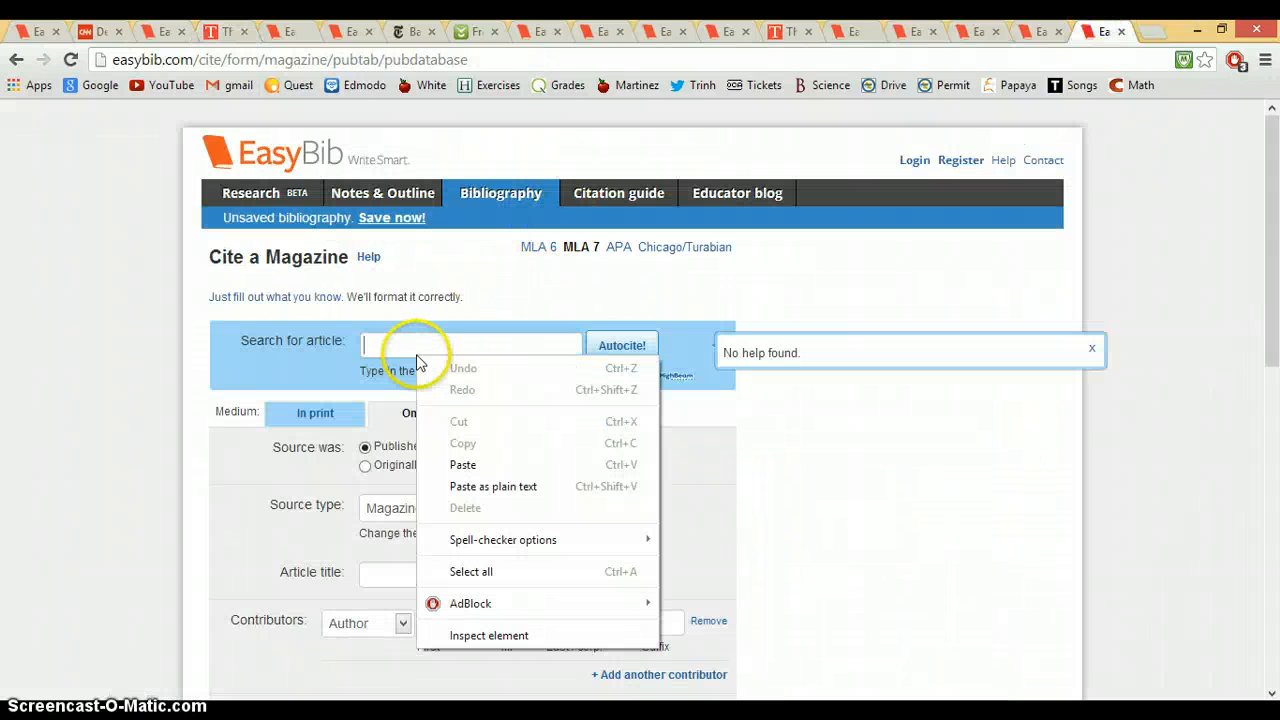
click(480, 464)
click(613, 348)
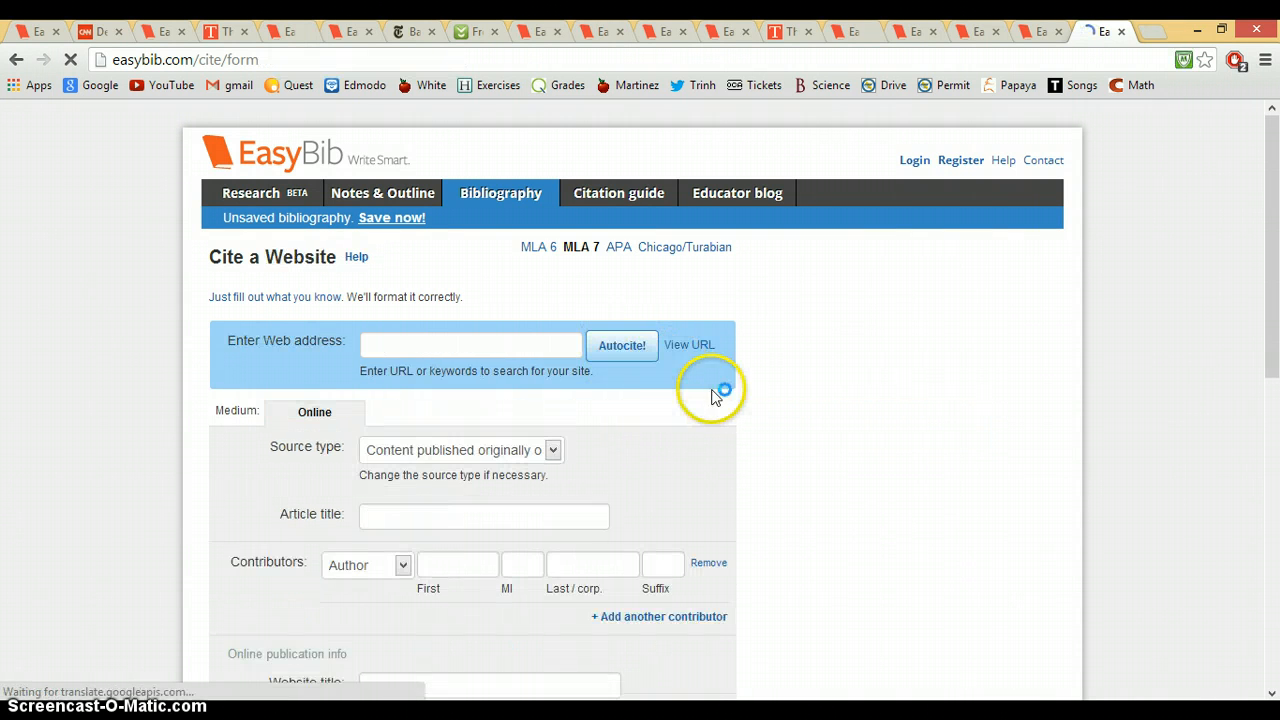
- Check the TIME article's byline and enter the author's first and last name as the citation's contributor
drag(1271, 243, 1275, 370)
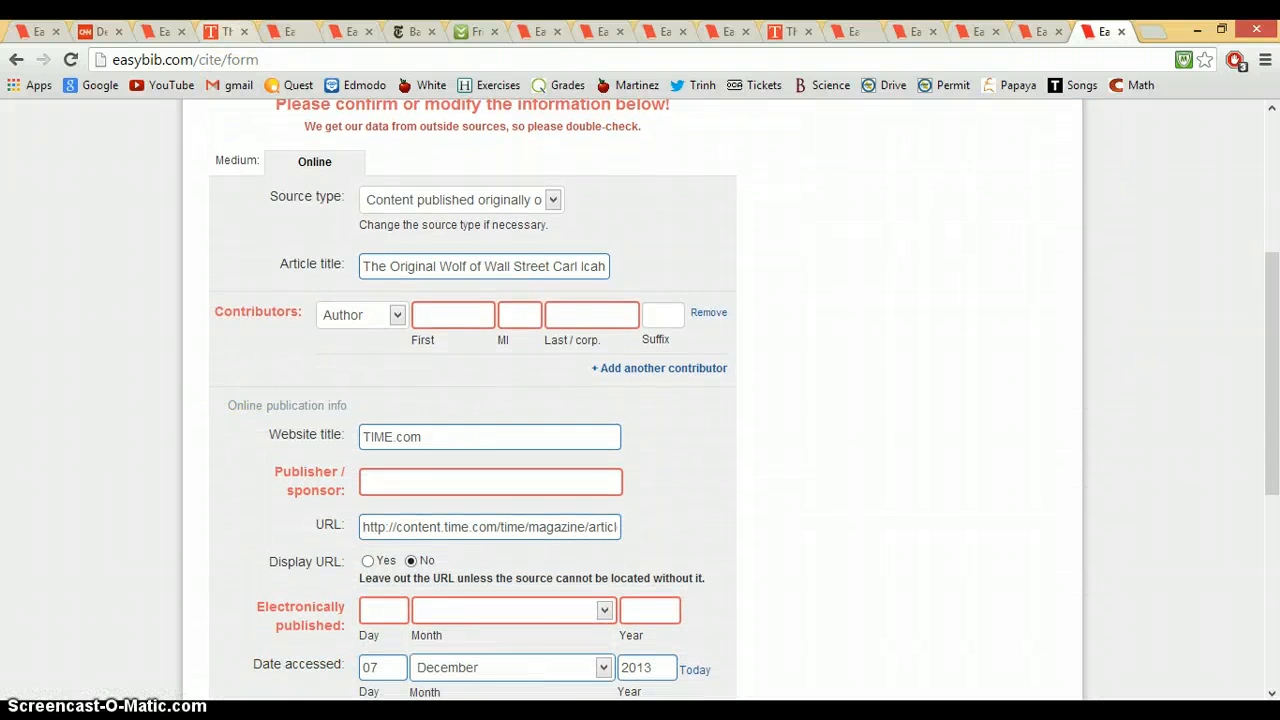
click(226, 32)
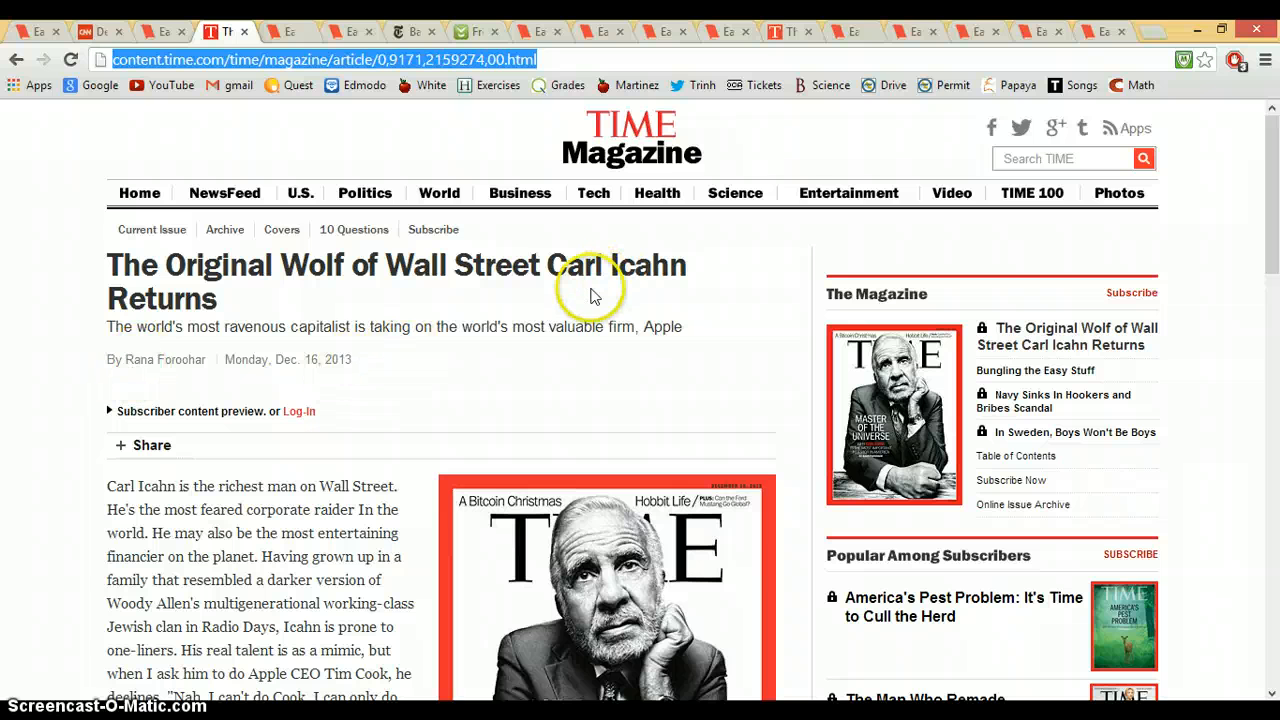
click(1100, 32)
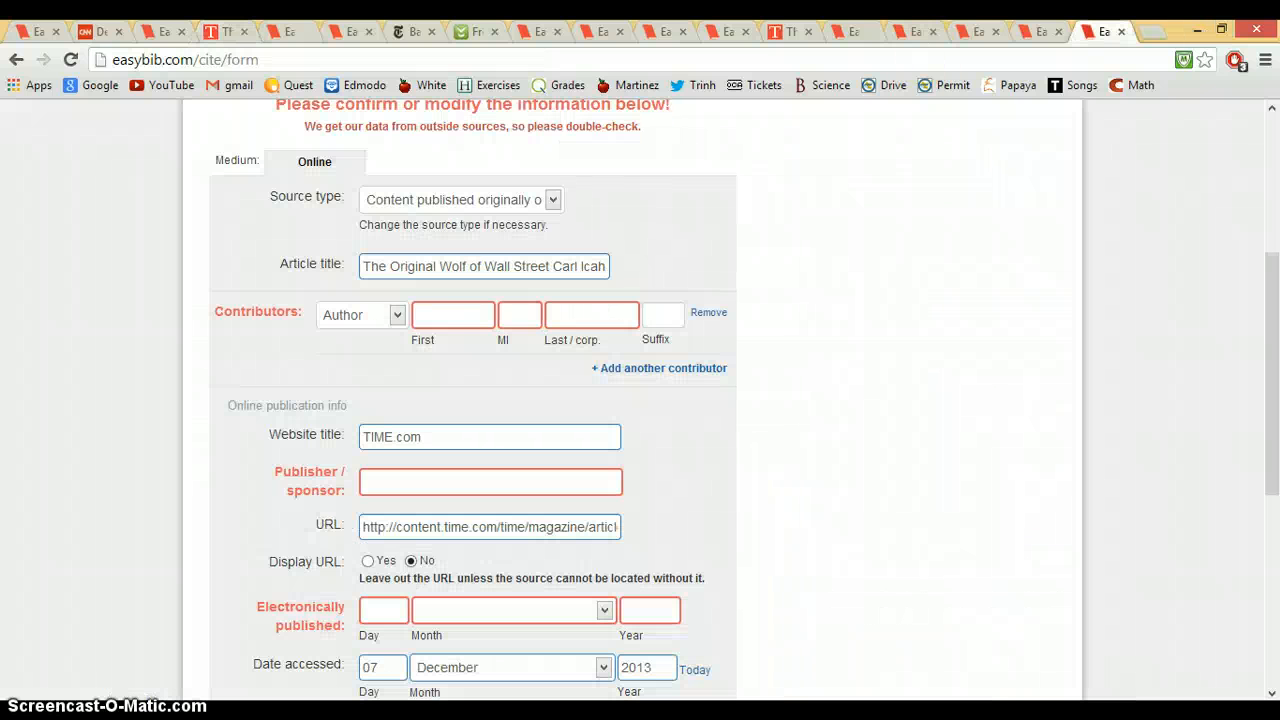
click(427, 320)
text(Rana)
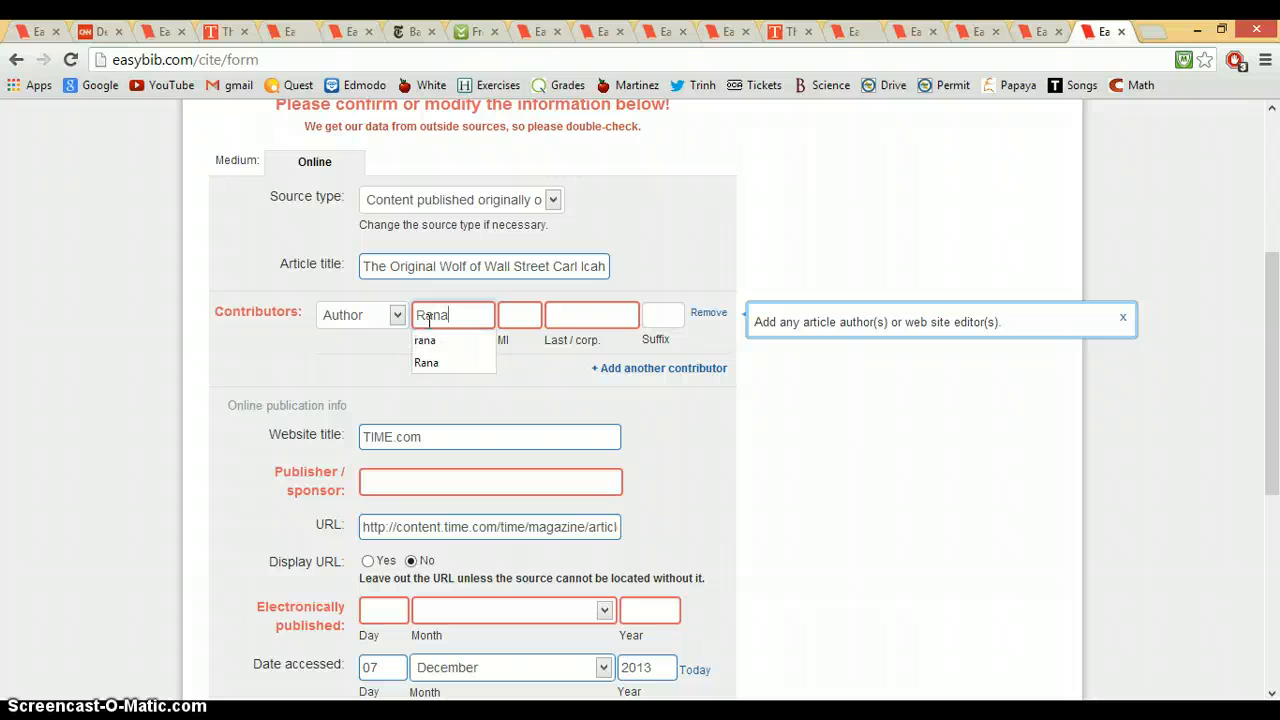
key(Tab)
text(F)
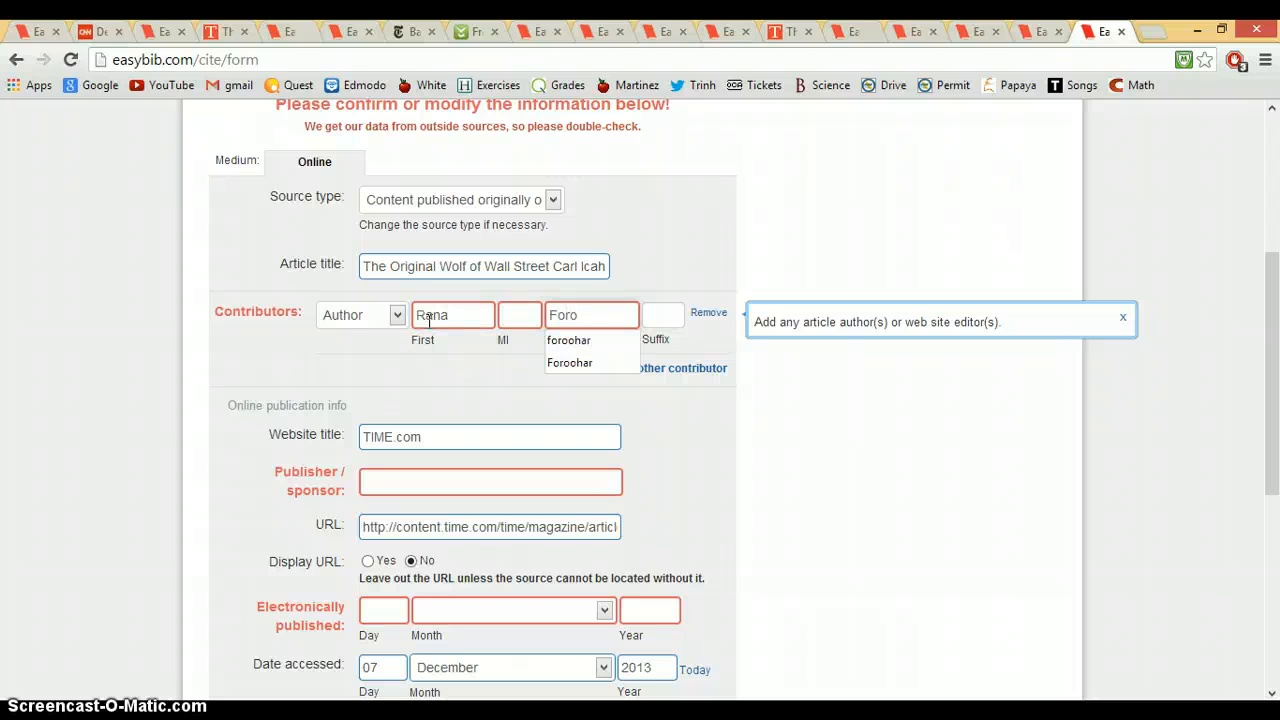
- Look for the publisher in the TIME article's page footer and enter TIME as the citation's publisher/sponsor
click(393, 483)
key(ctrl+4)
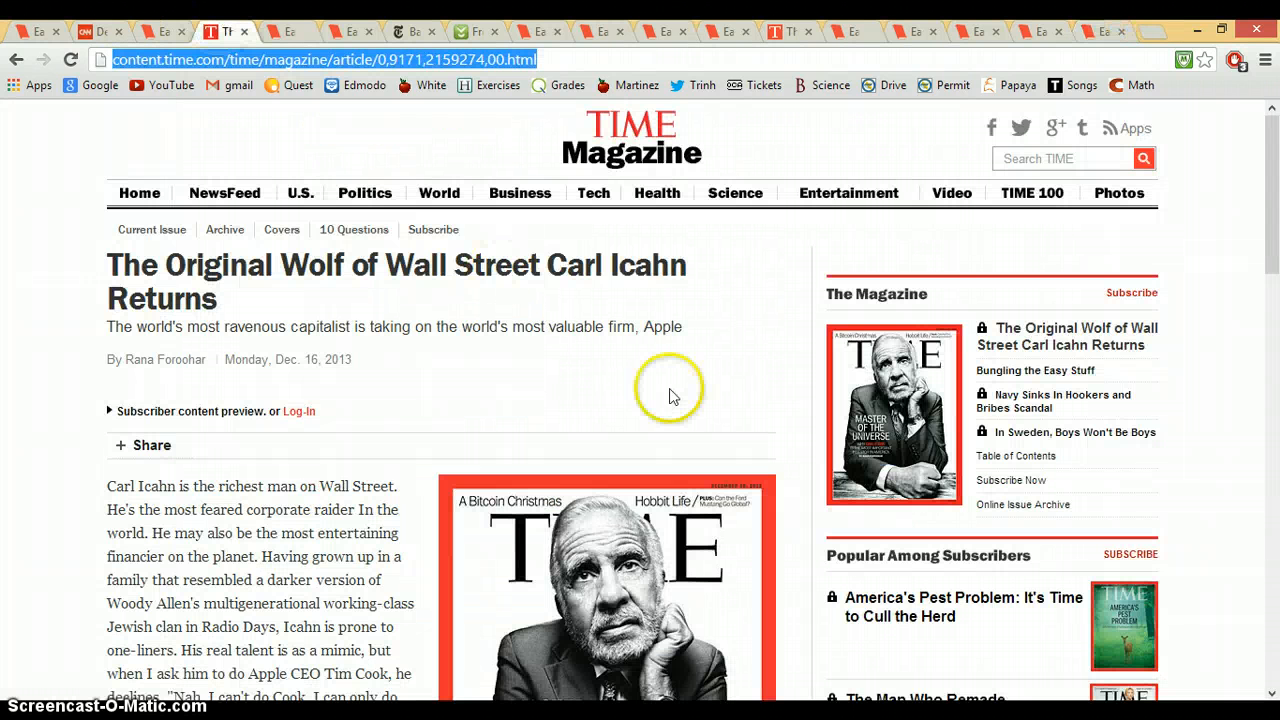
drag(1271, 140, 1275, 587)
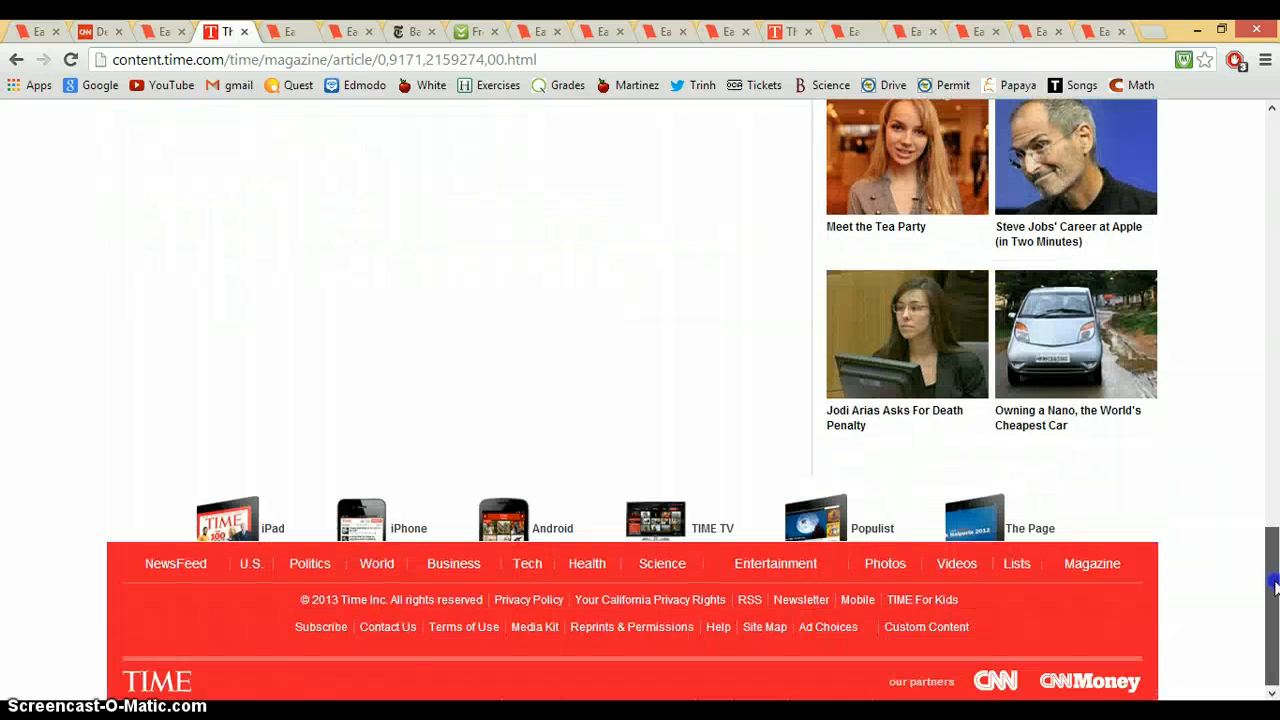
click(1100, 31)
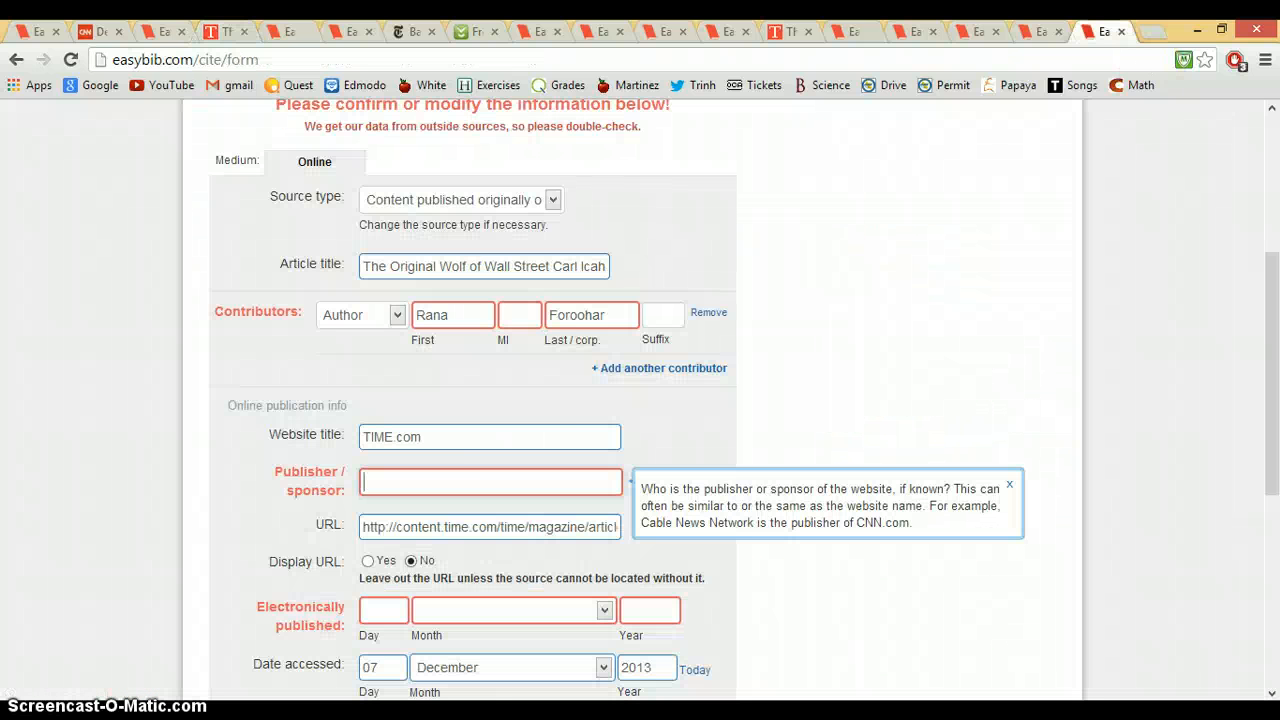
click(508, 472)
text(TO)
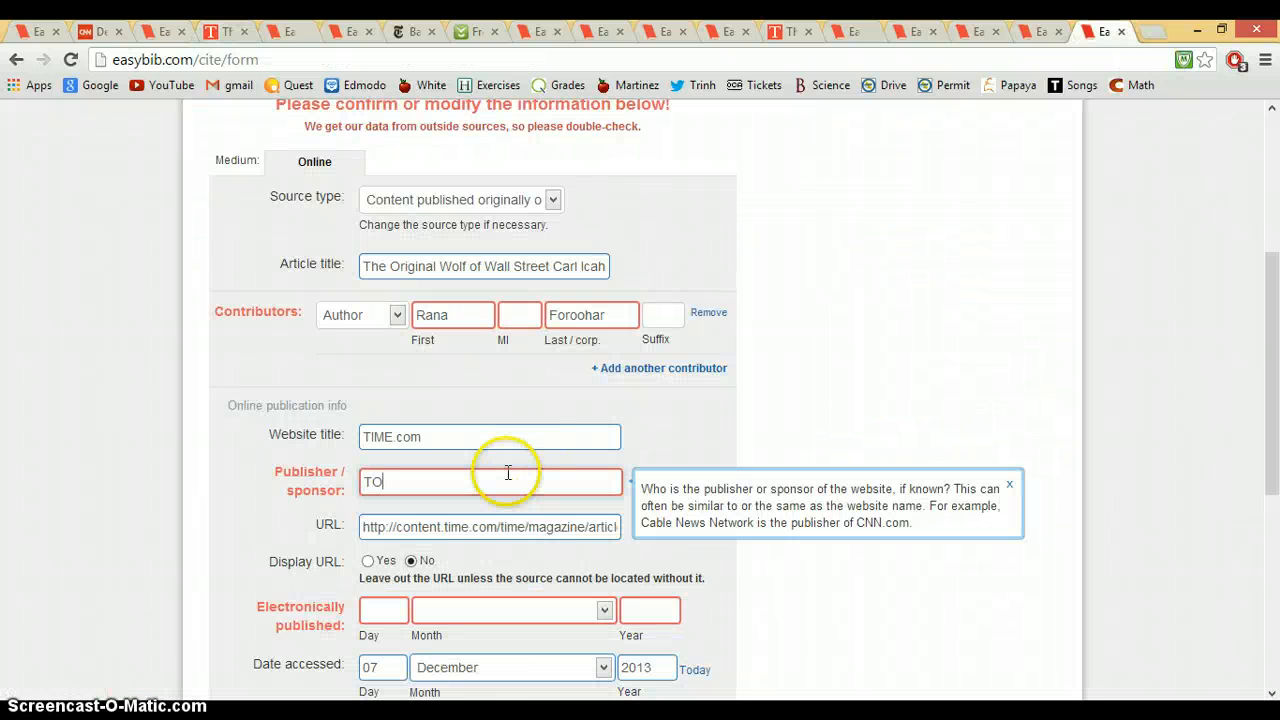
text(TIME)
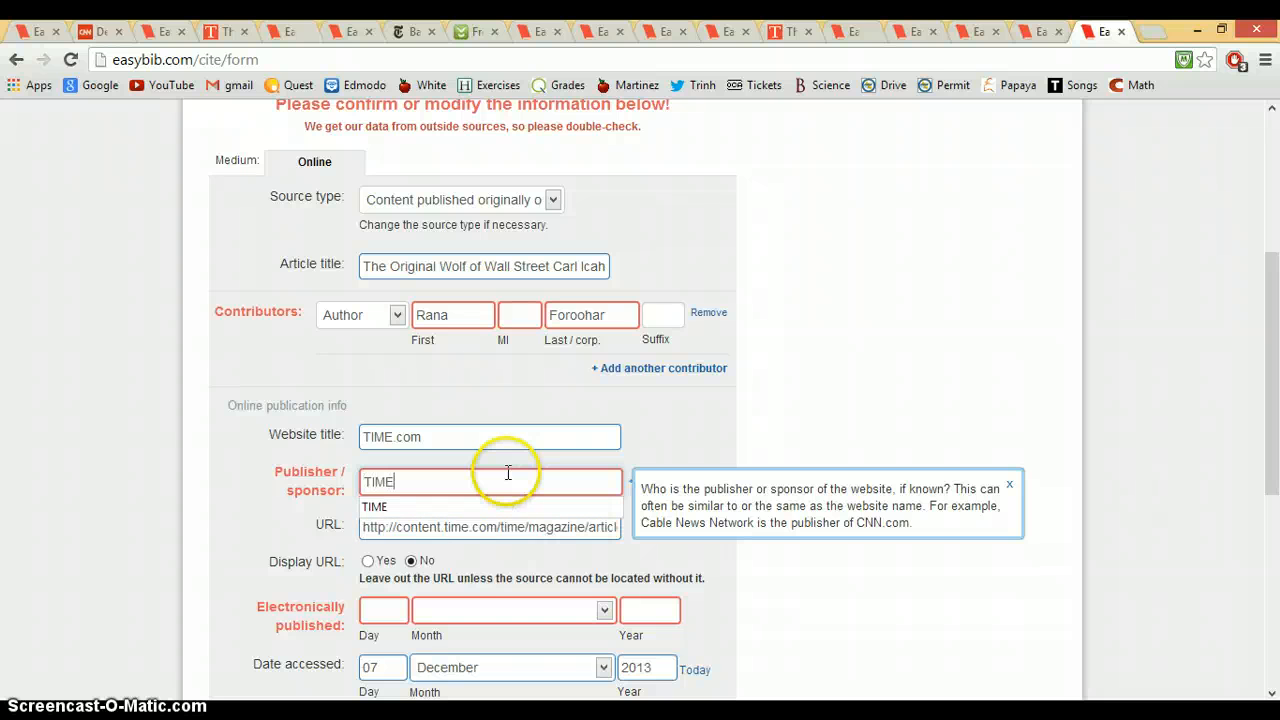
click(477, 566)
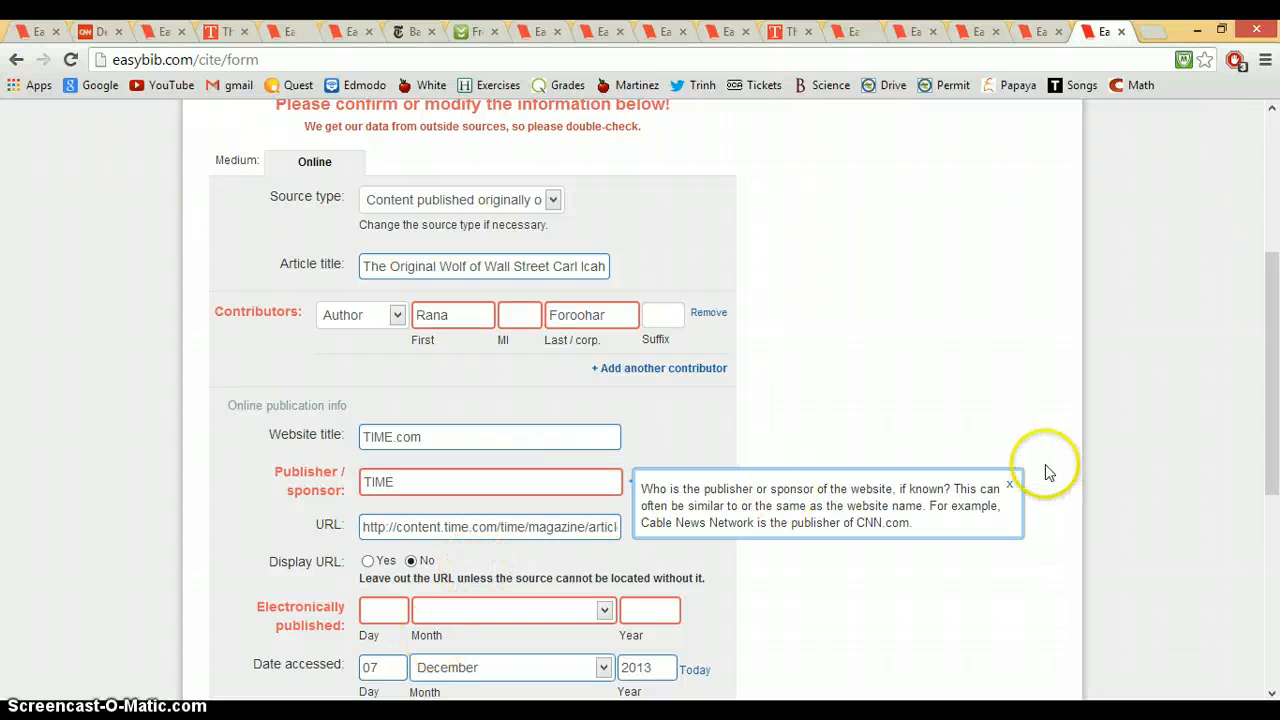
- Set the electronic publication date to 16 December 2013, as given in the TIME article, and create the citation
drag(1266, 380, 1266, 444)
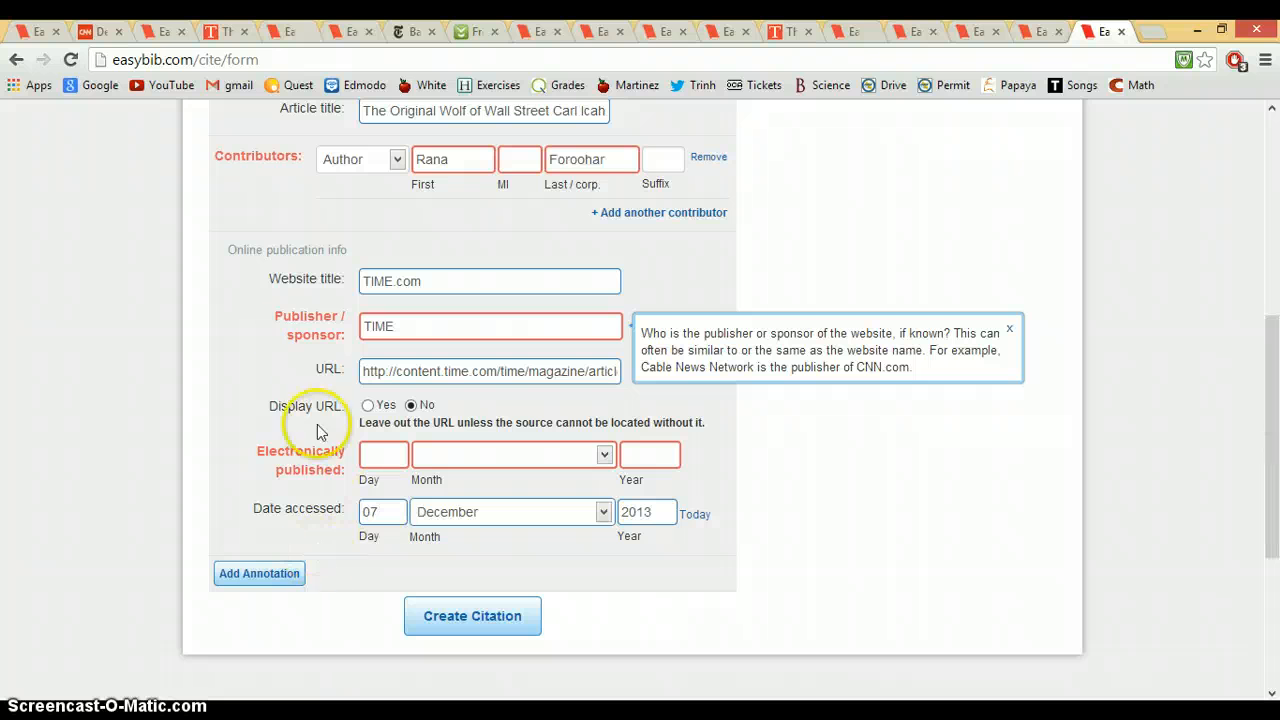
click(226, 31)
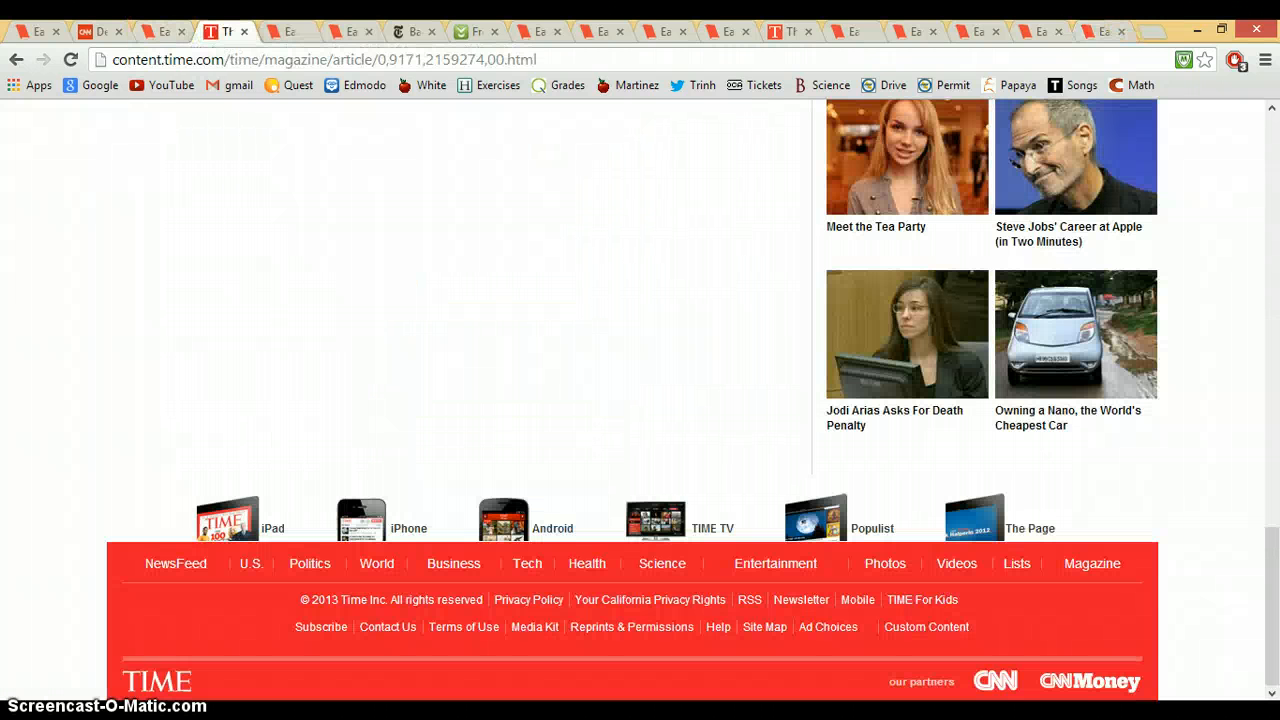
drag(1275, 515, 1262, 114)
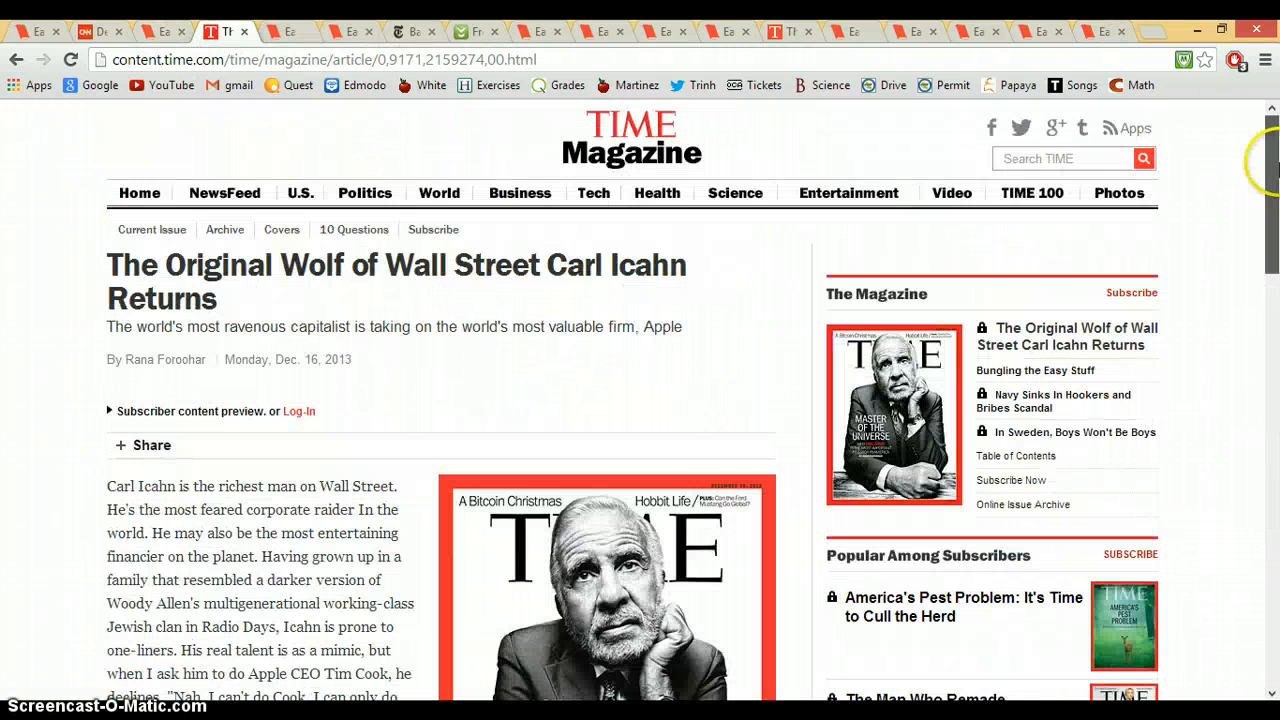
click(1093, 30)
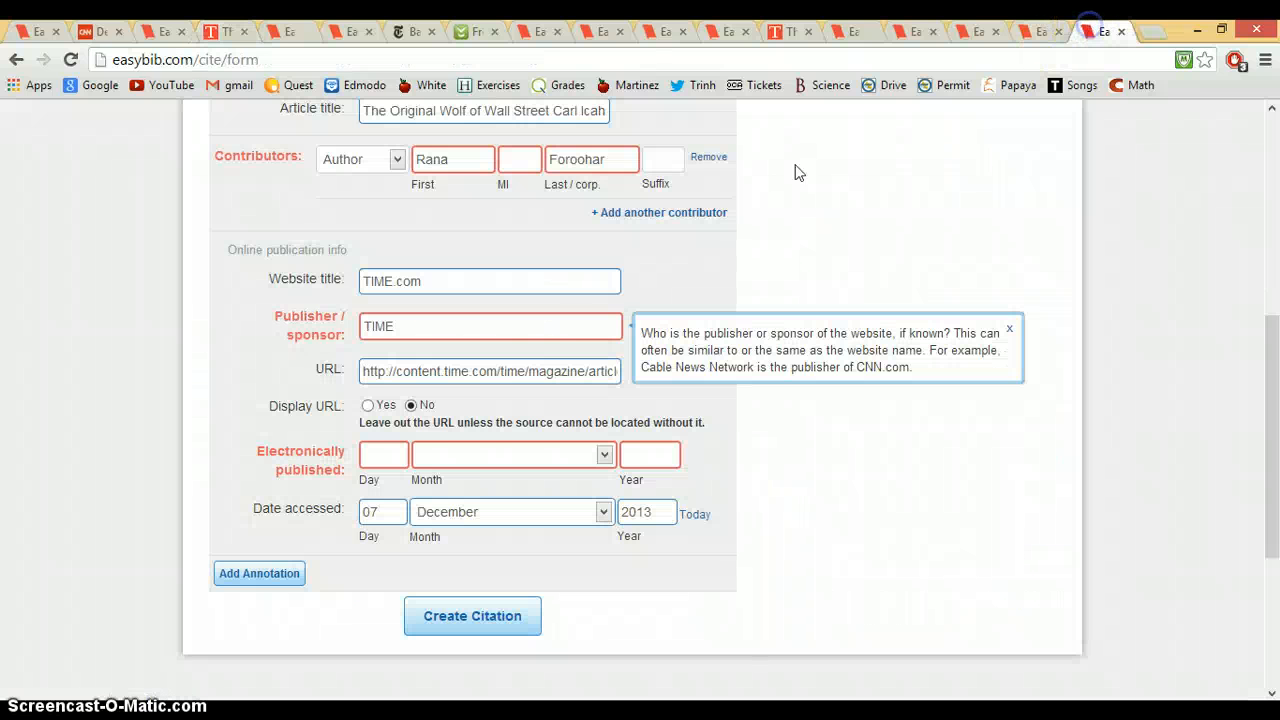
click(395, 456)
text(16)
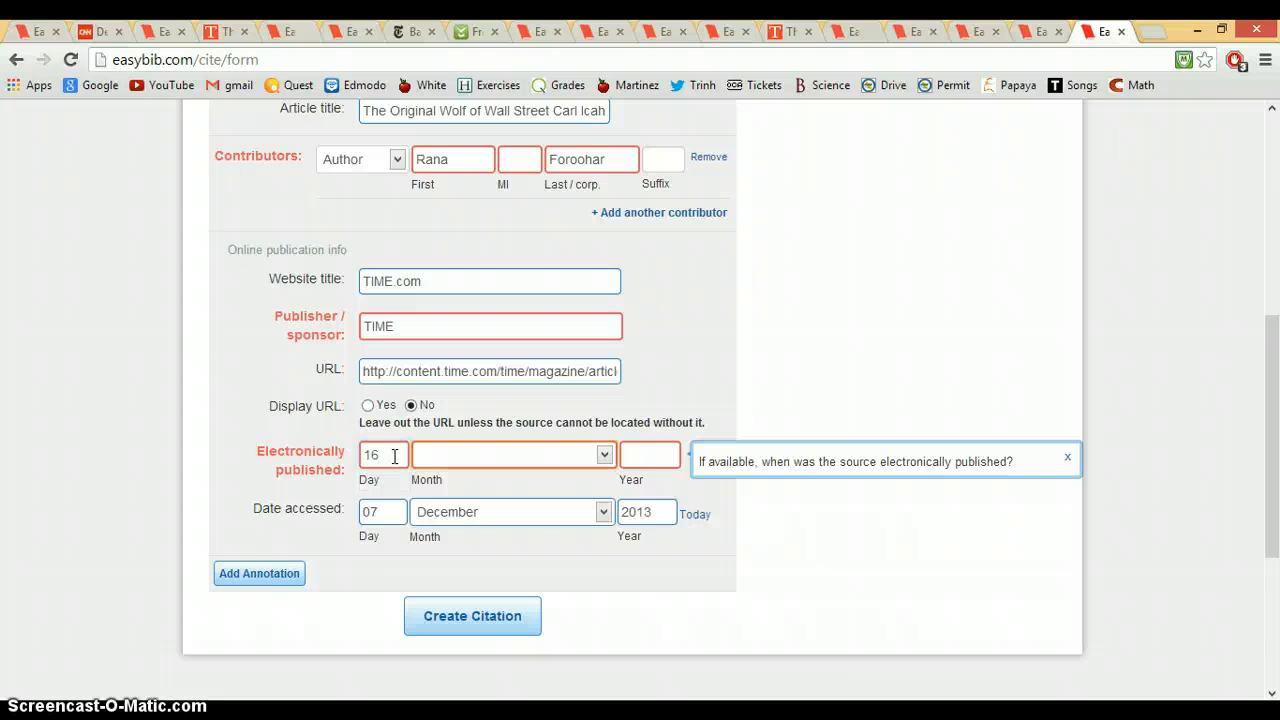
text(2013)
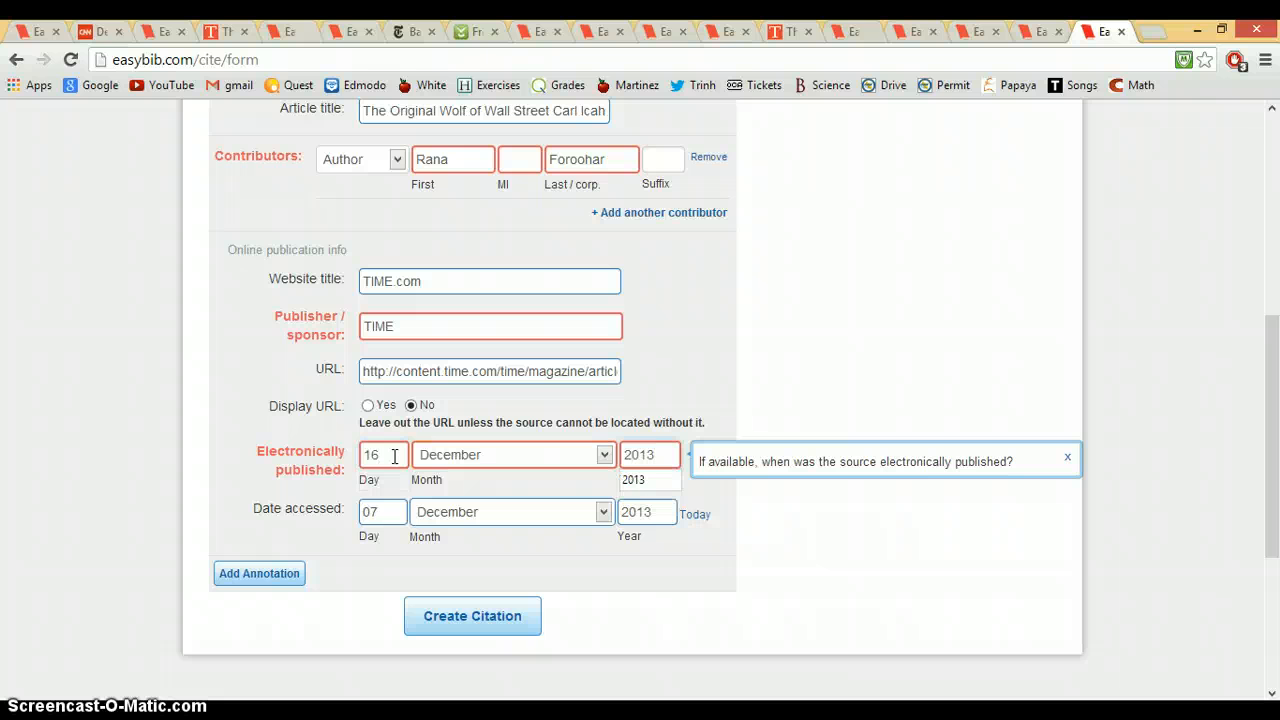
click(450, 630)
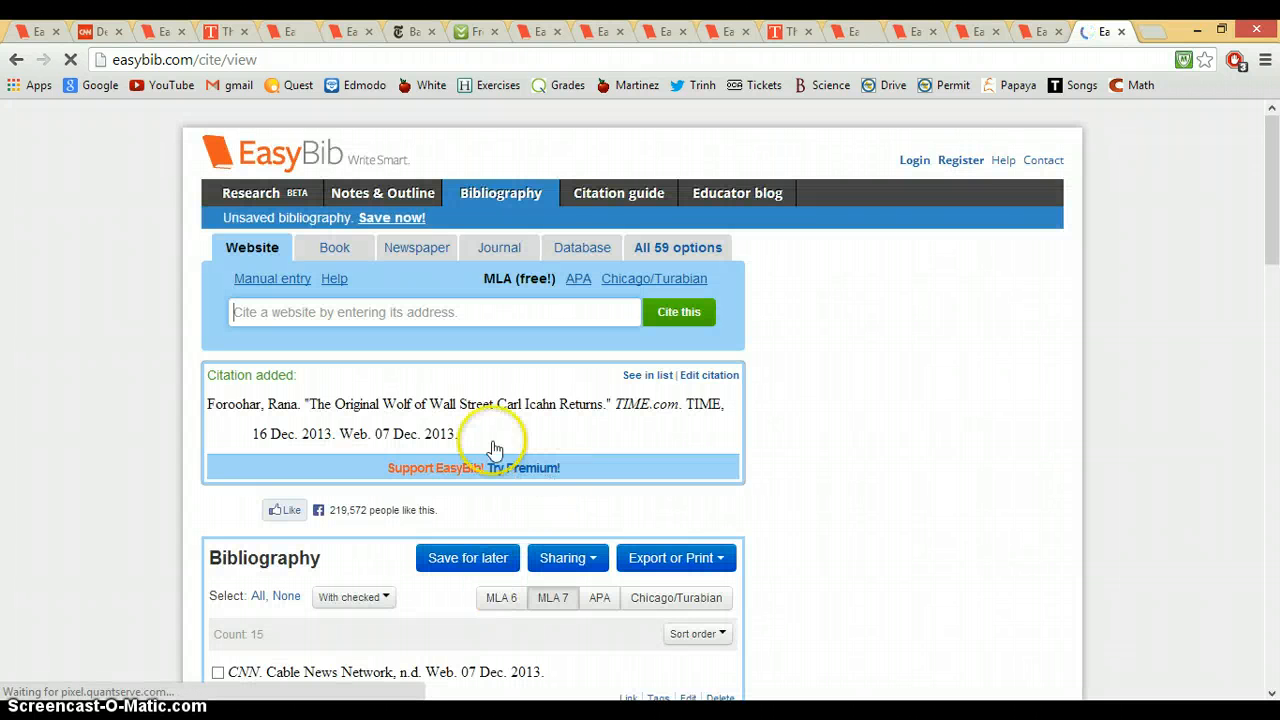
- Copy the new TIME citation and paste it below the CNN citation in the Word document
click(417, 424)
drag(315, 405, 207, 402)
right_click(268, 430)
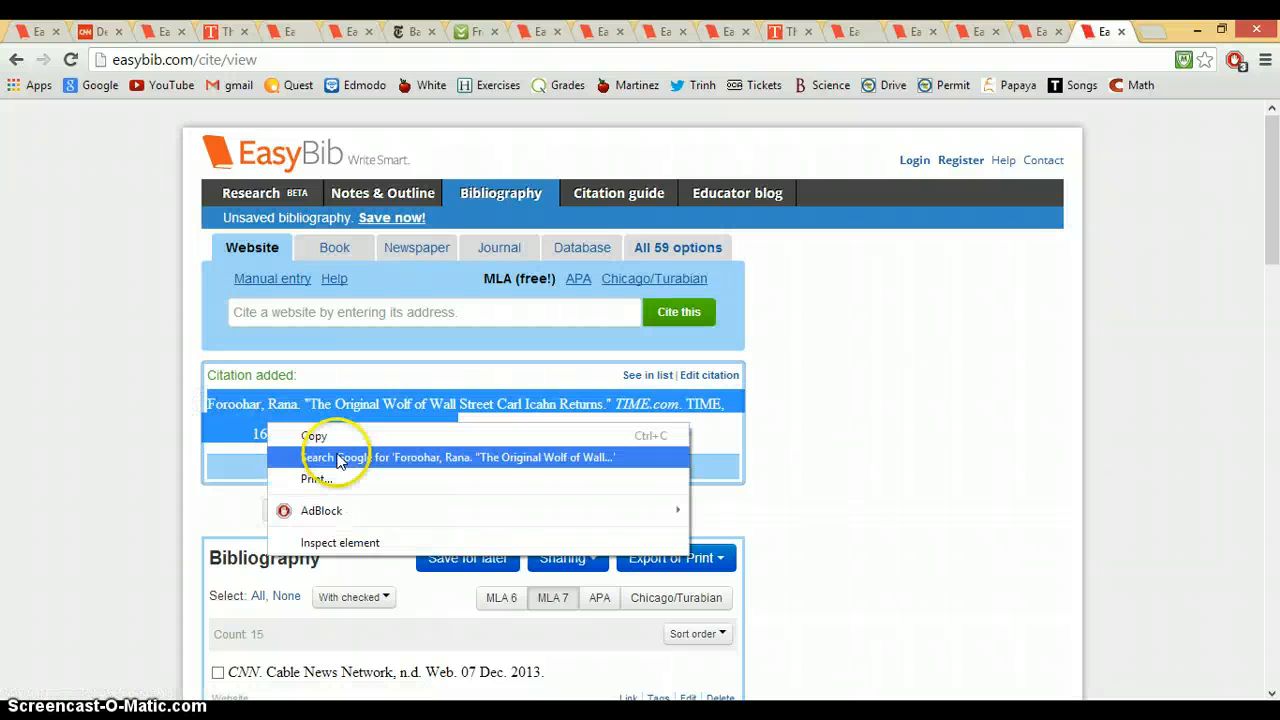
click(340, 435)
key(alt+Tab)
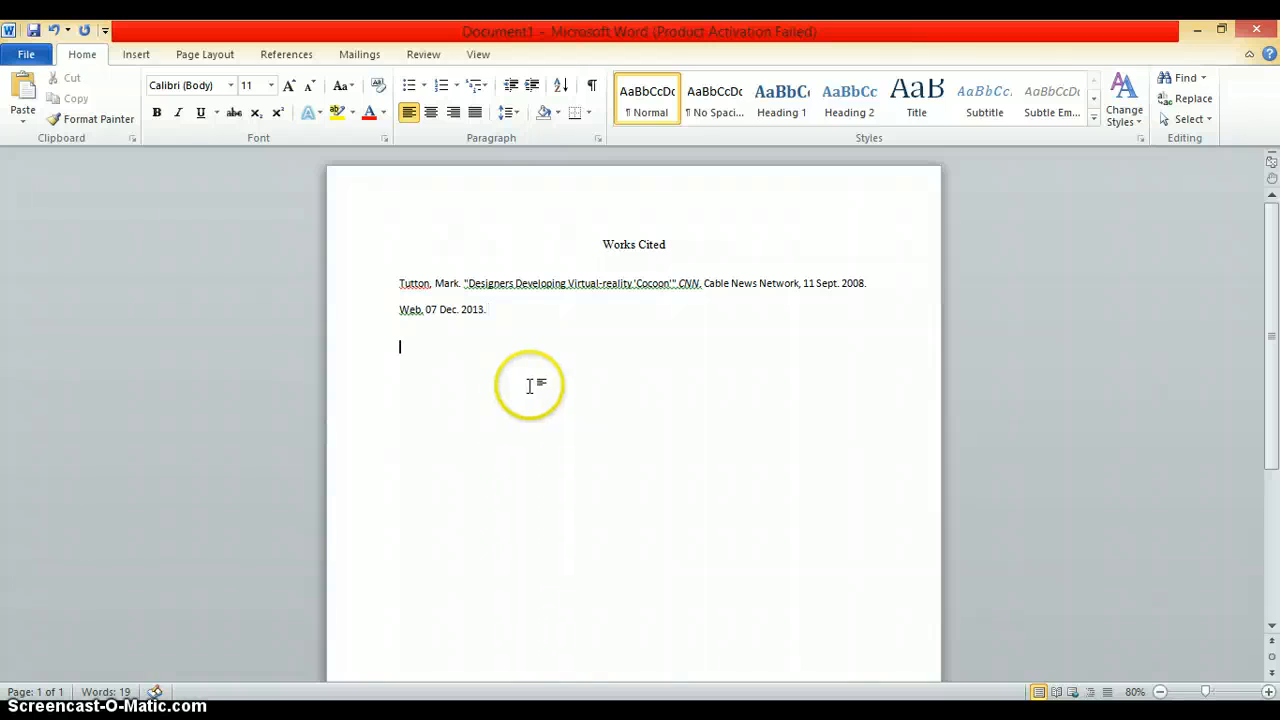
right_click(411, 355)
click(307, 428)
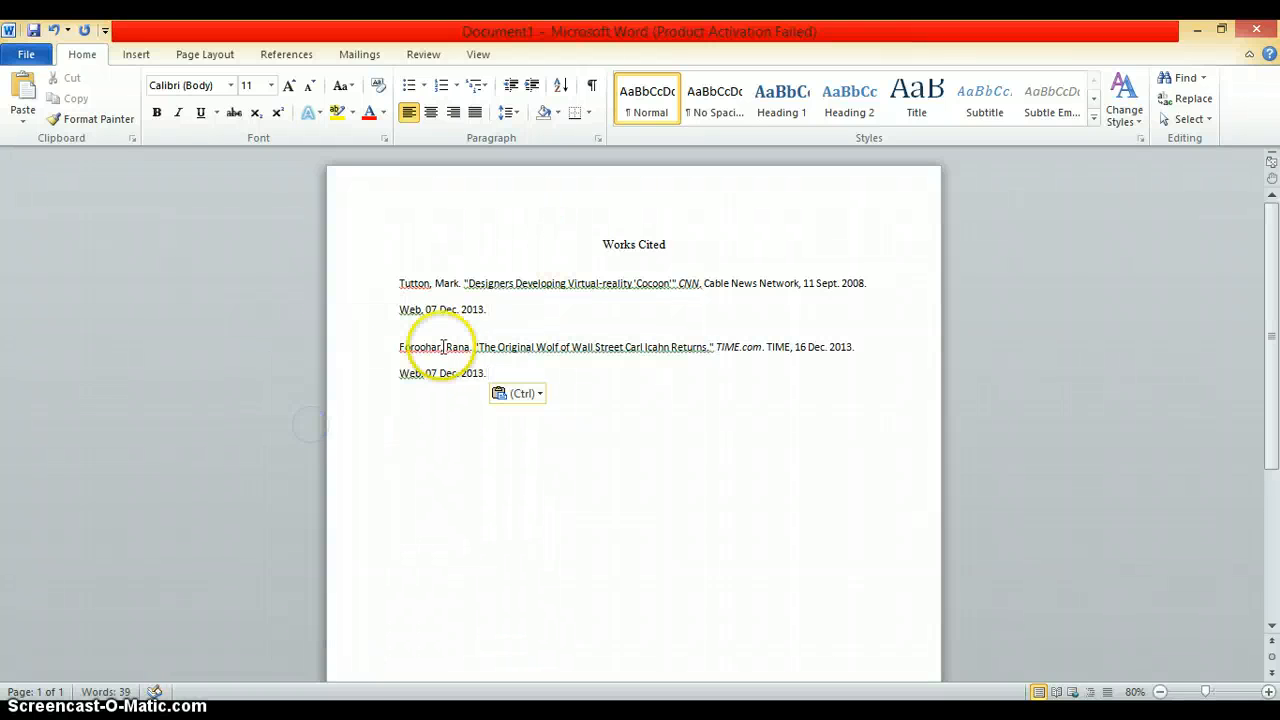
- Switch back to Chrome, open EasyBib in a new tab, and start a book citation search
mouse_move(333, 716)
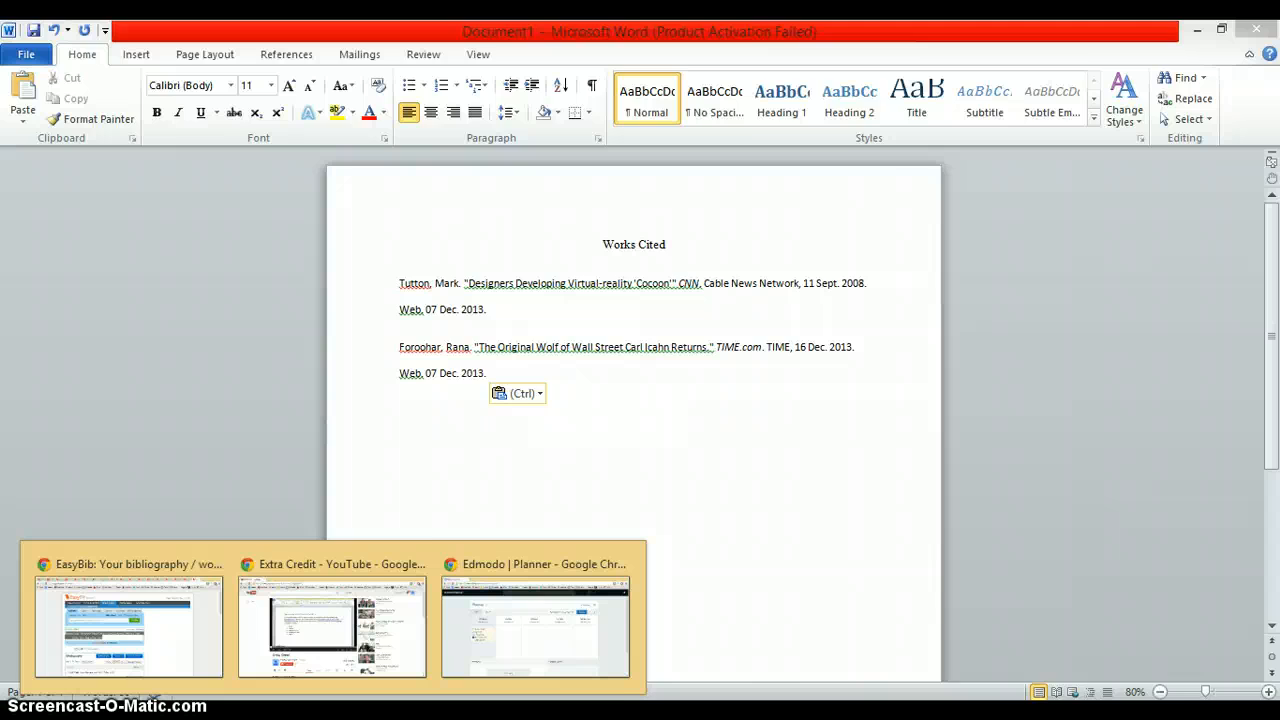
click(127, 591)
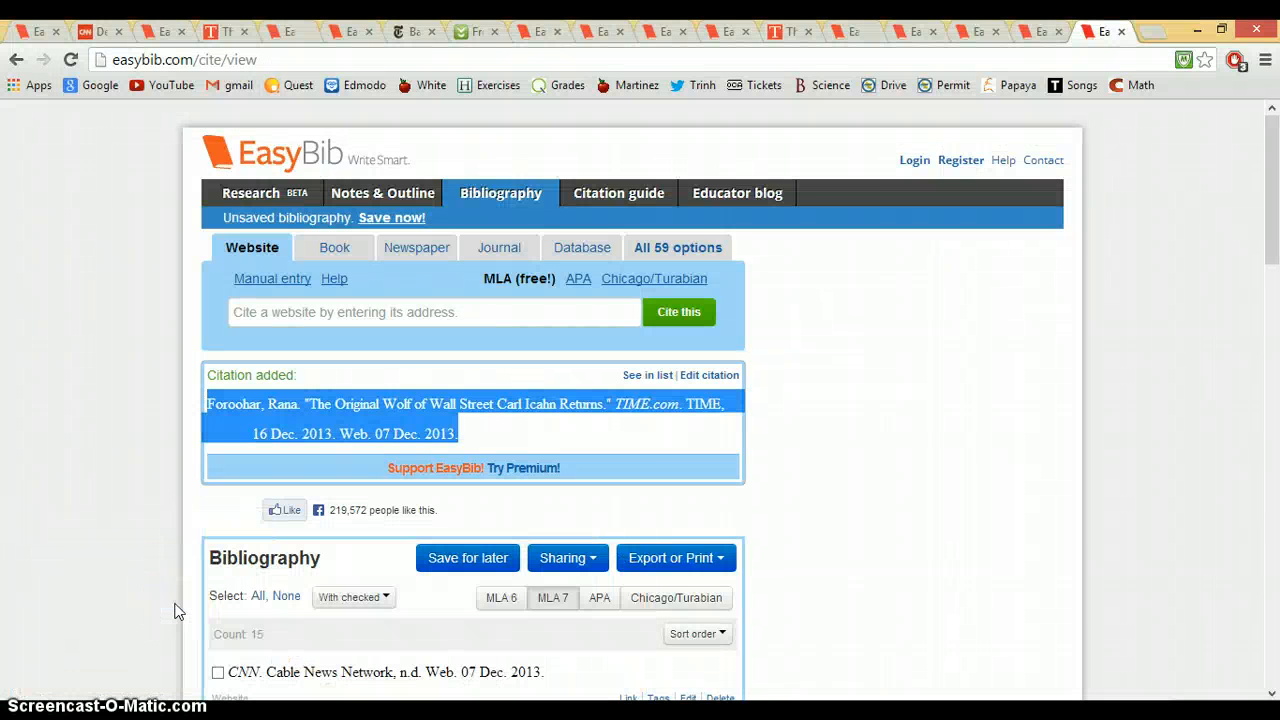
click(1152, 31)
text(EAS)
key(Return)
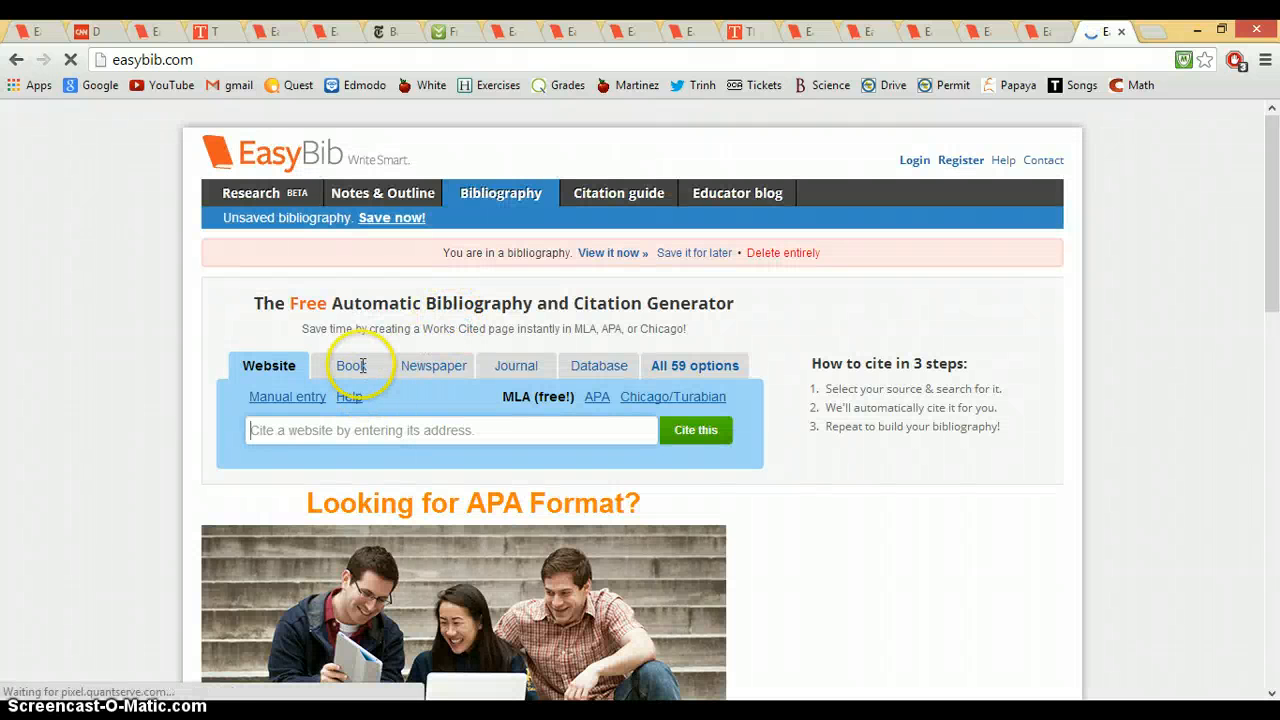
click(360, 369)
click(521, 433)
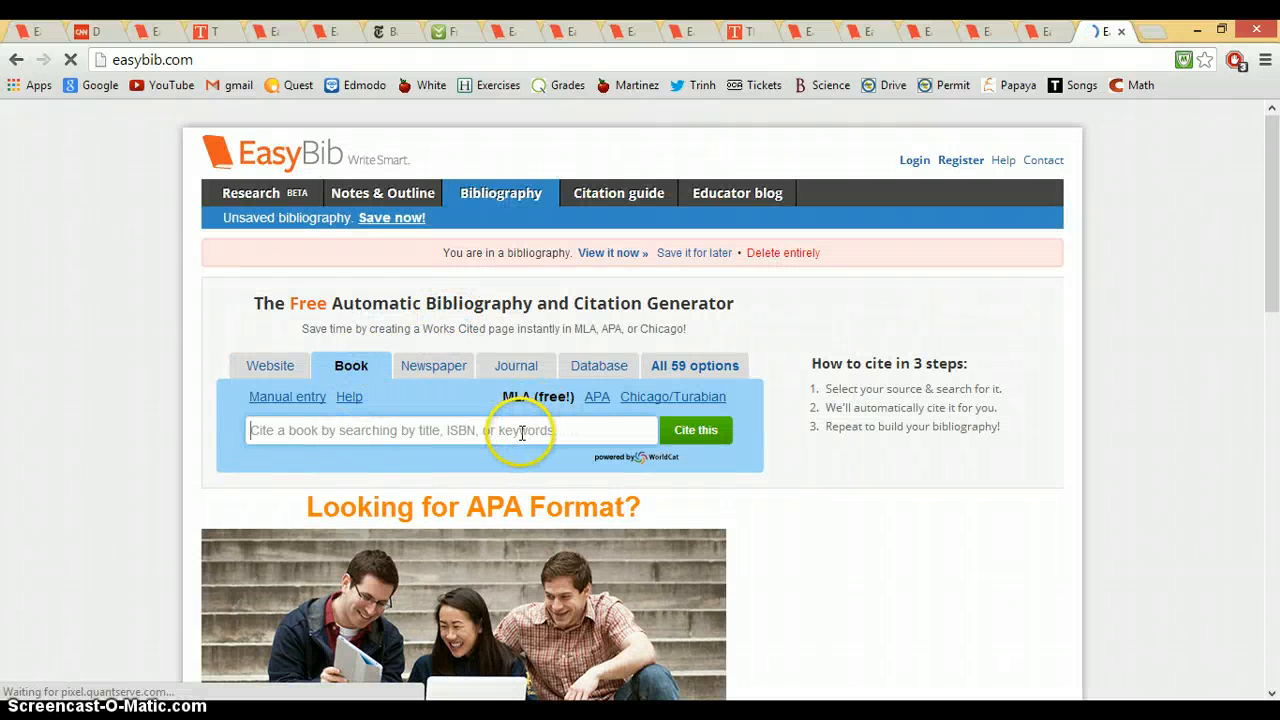
- Search EasyBib's book sources for Life of Pi
text(Lif)
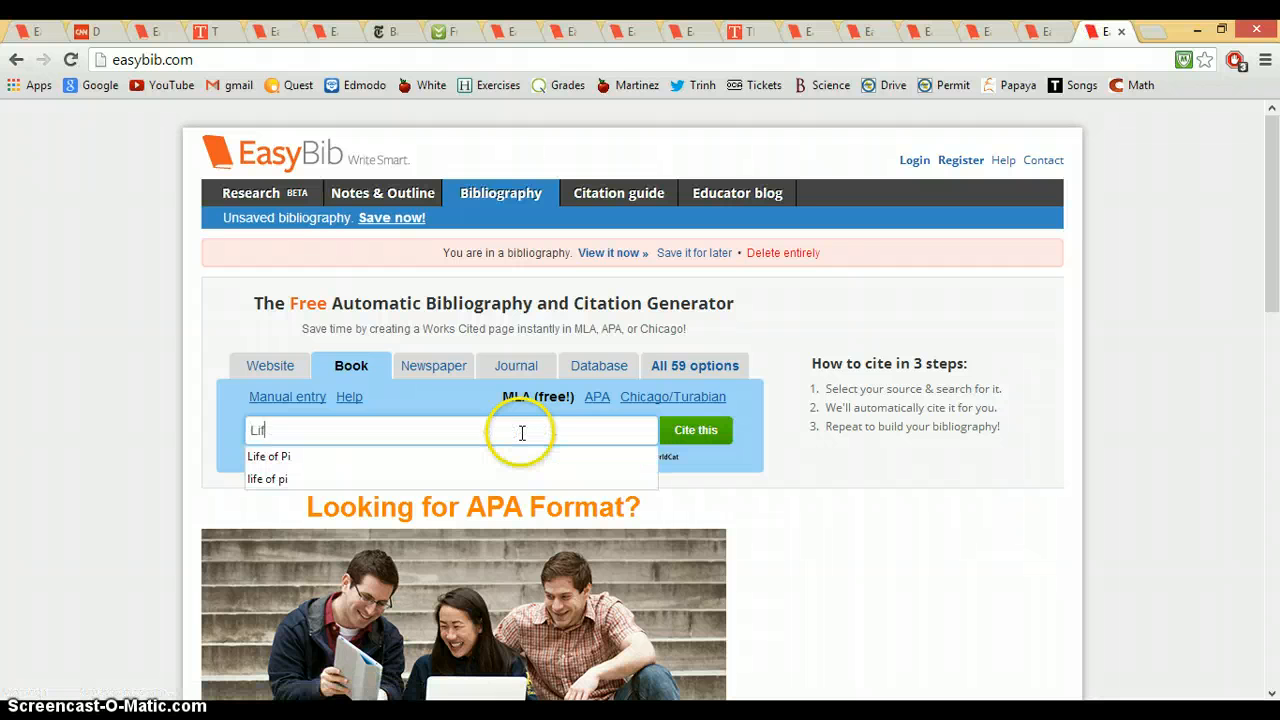
text(e of Pi)
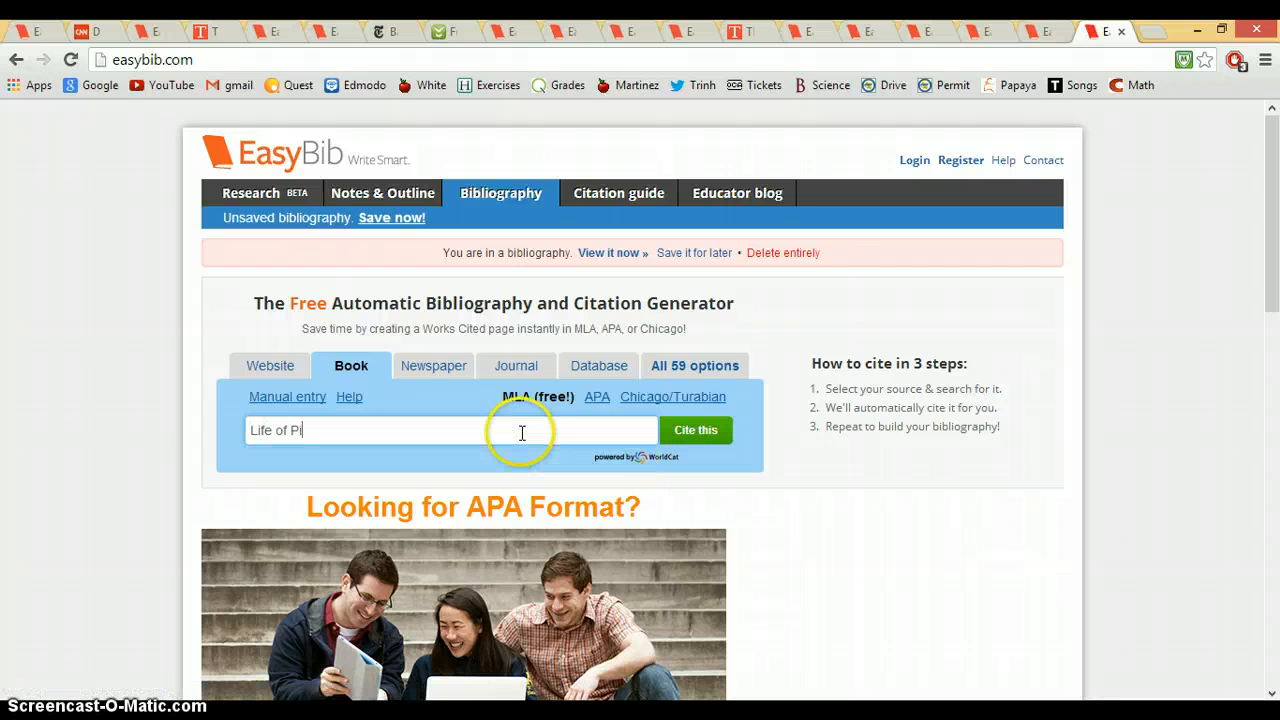
click(677, 435)
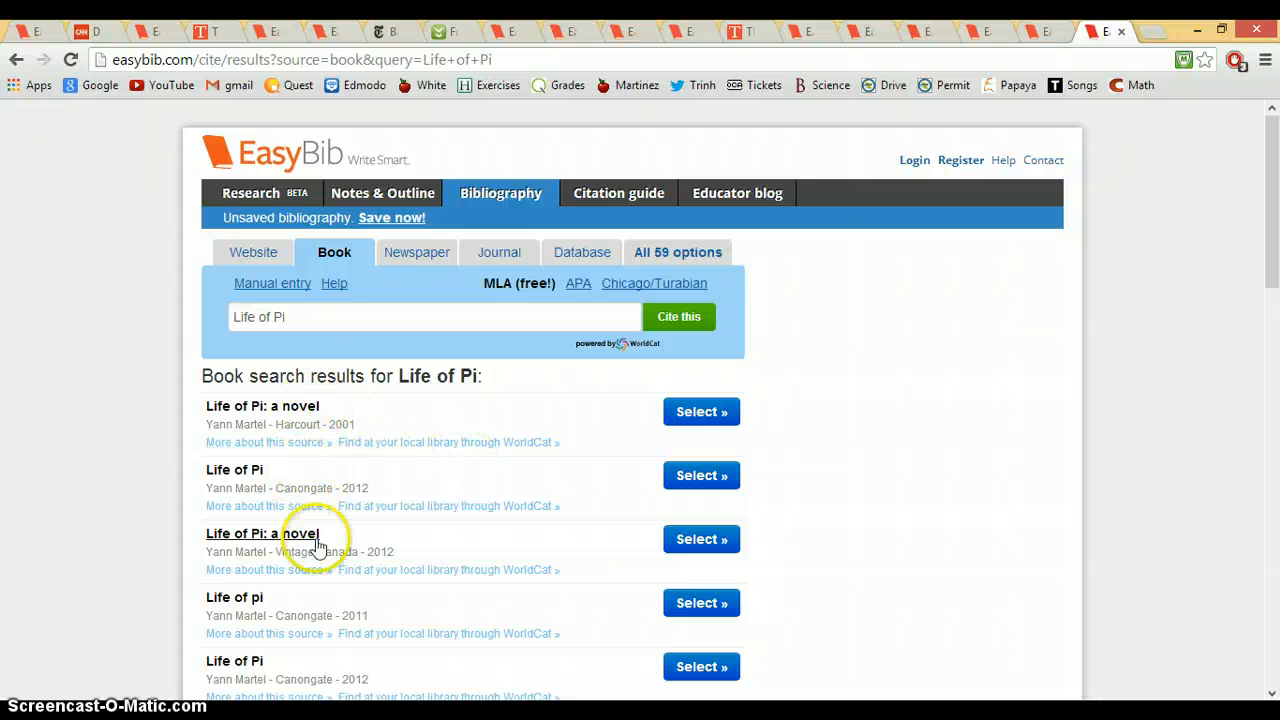
- Select the 2001 Harcourt edition of Life of Pi: a novel and create its in-print citation
click(706, 413)
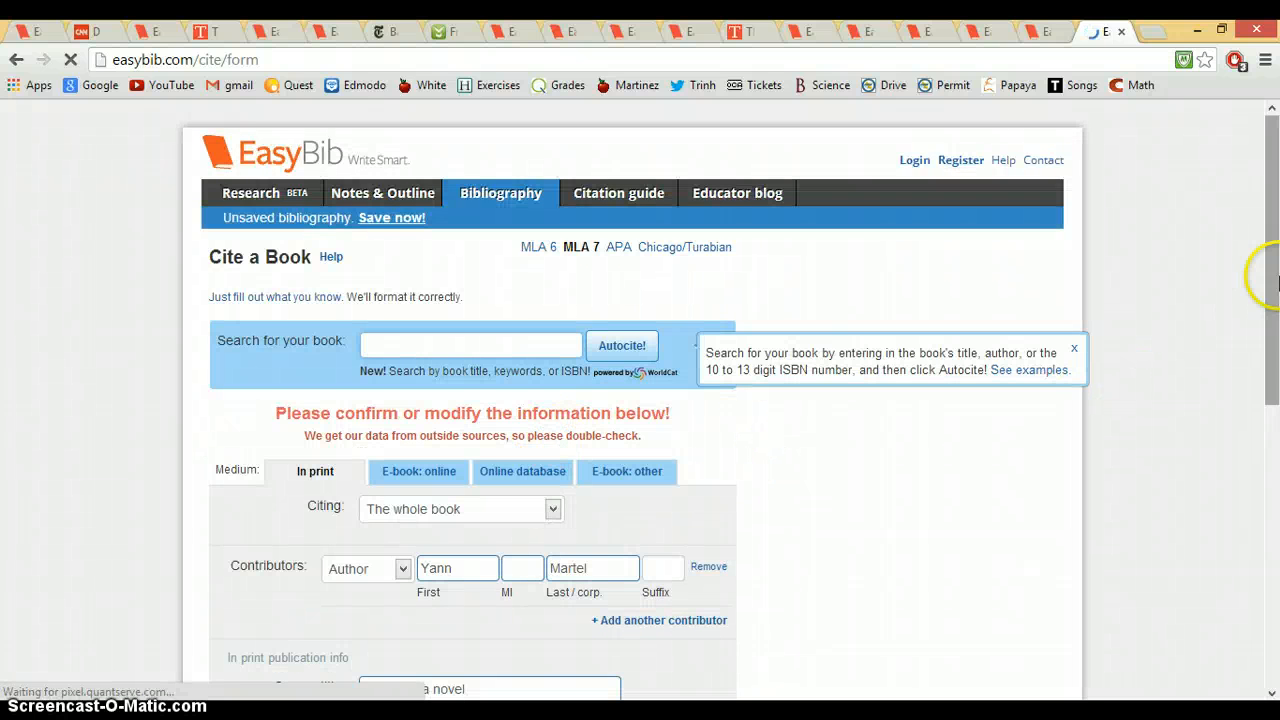
drag(1268, 277, 1275, 395)
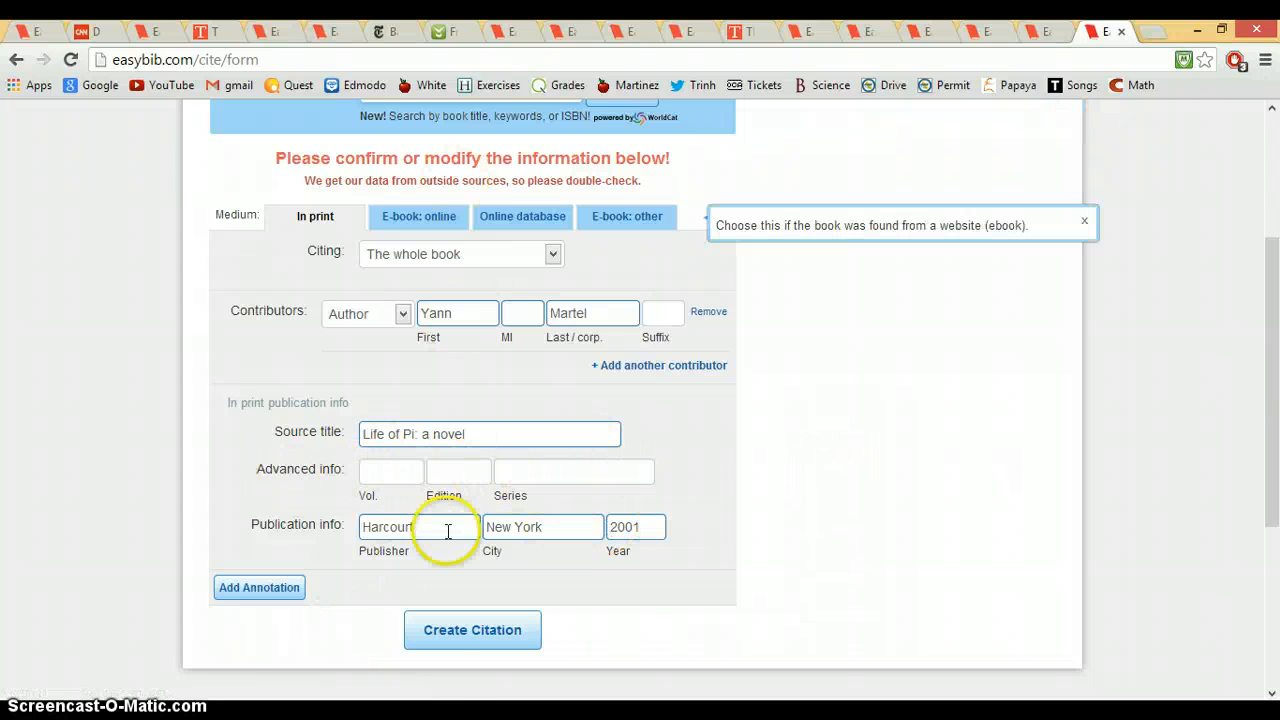
click(475, 629)
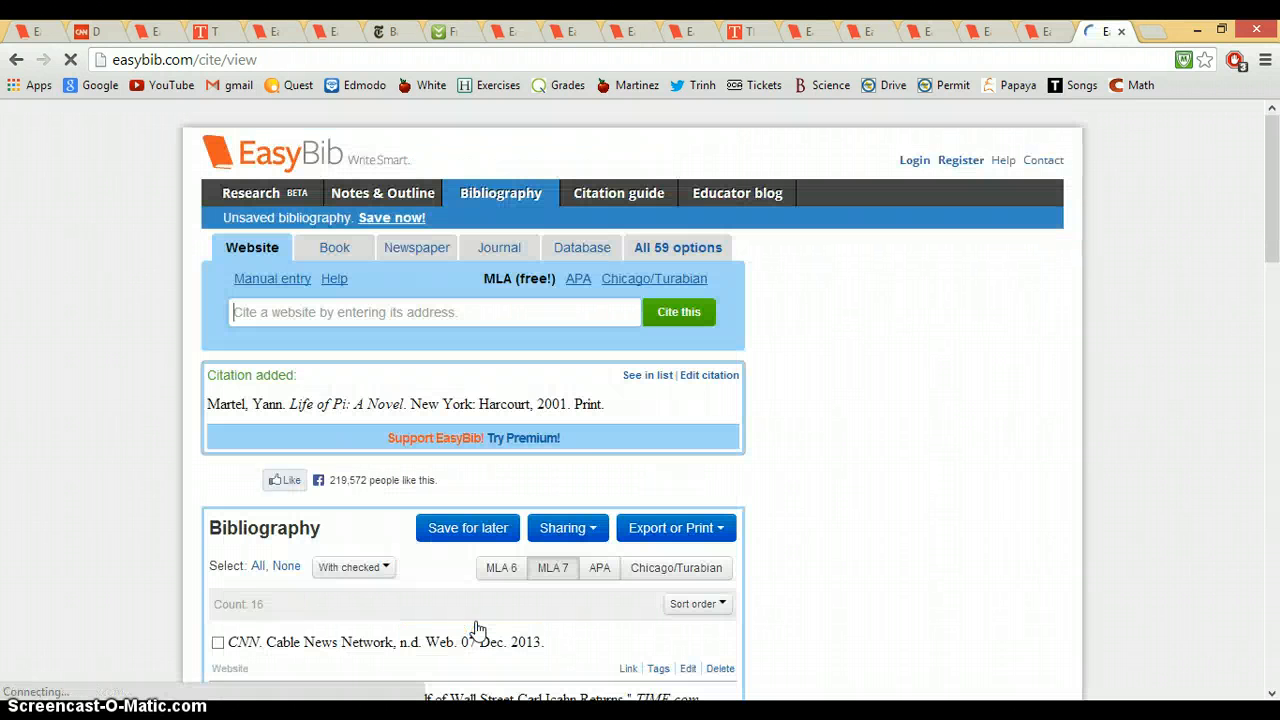
click(576, 522)
click(645, 542)
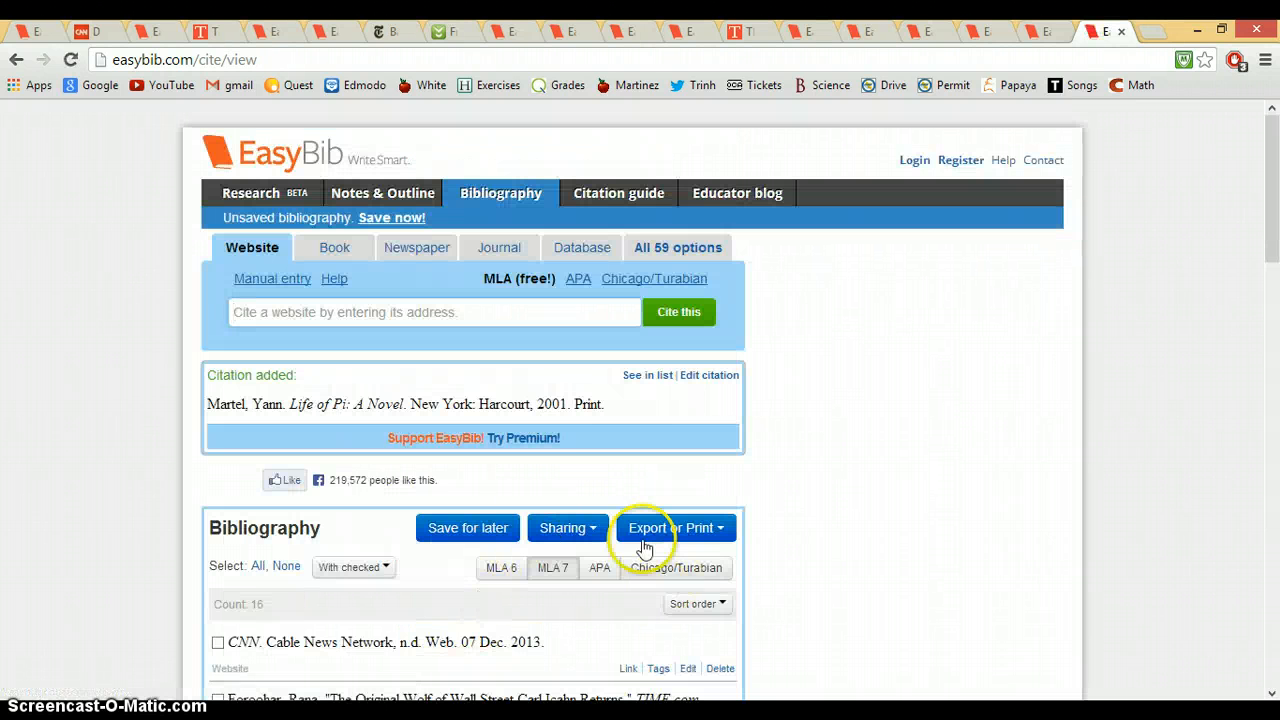
- Copy the new Life of Pi citation and paste it below the TIME citation in the Word document
drag(605, 405, 209, 406)
right_click(257, 406)
click(300, 417)
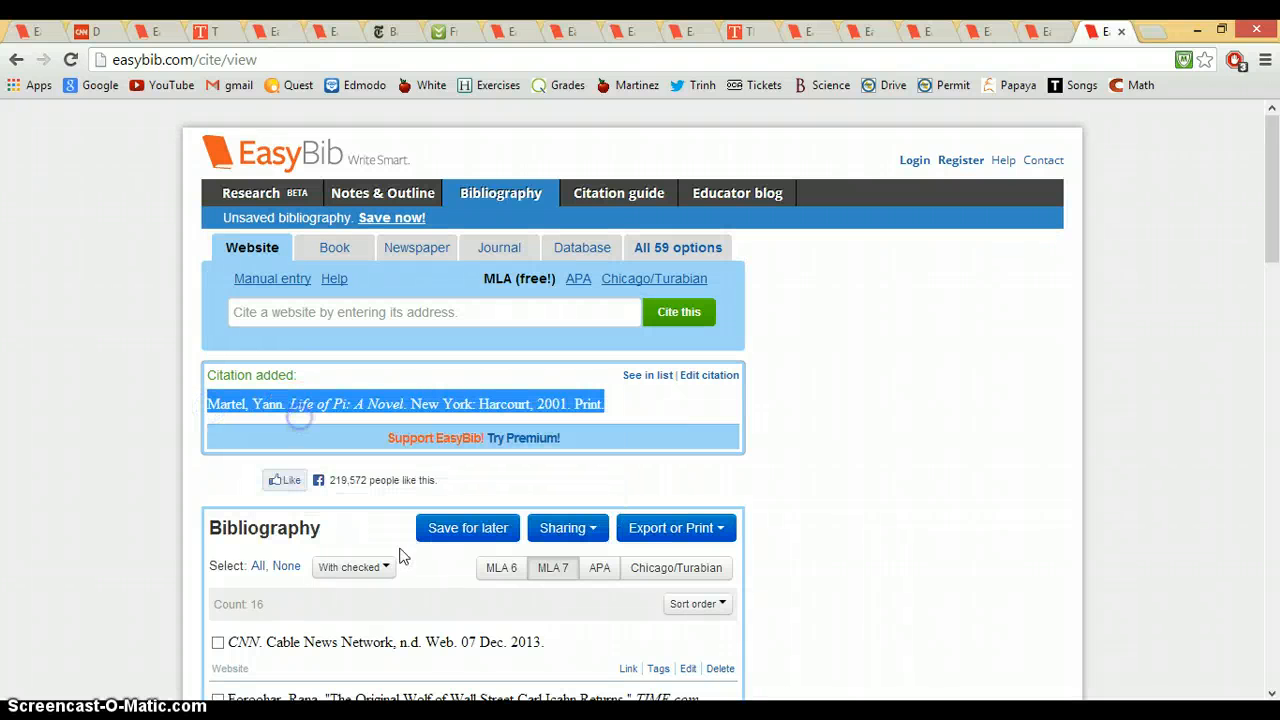
key(alt+Tab)
click(562, 398)
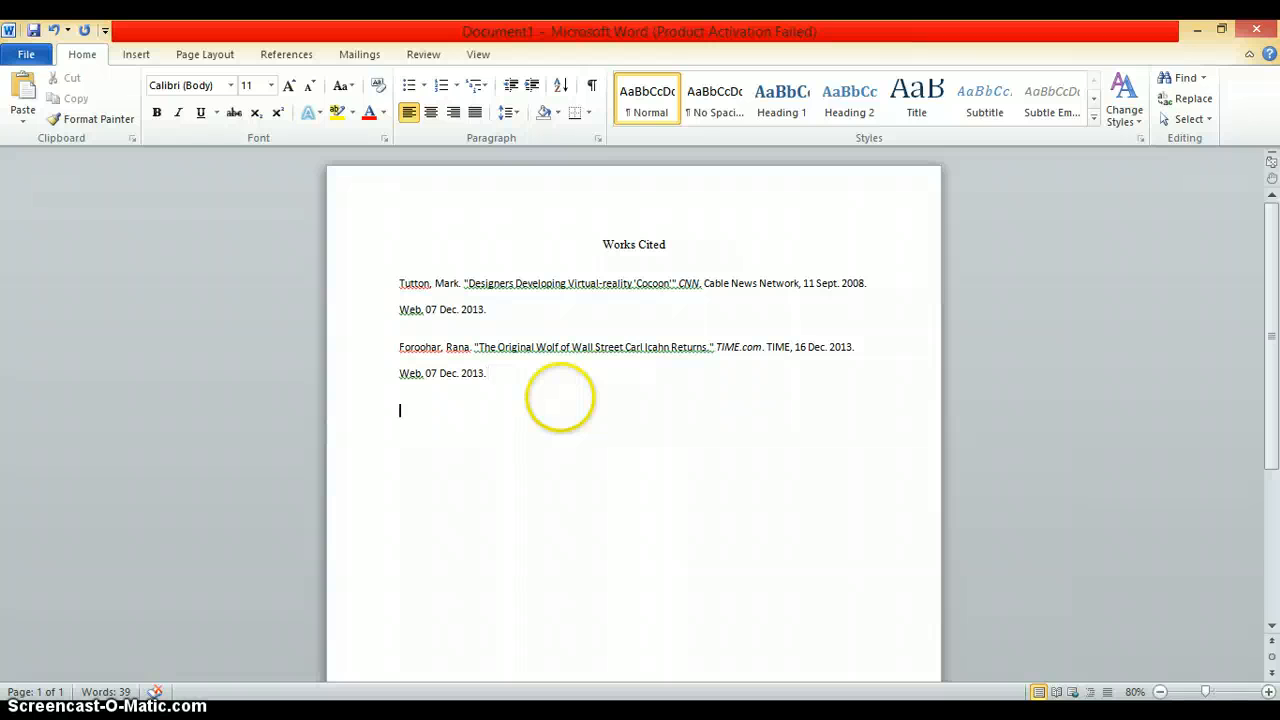
right_click(403, 409)
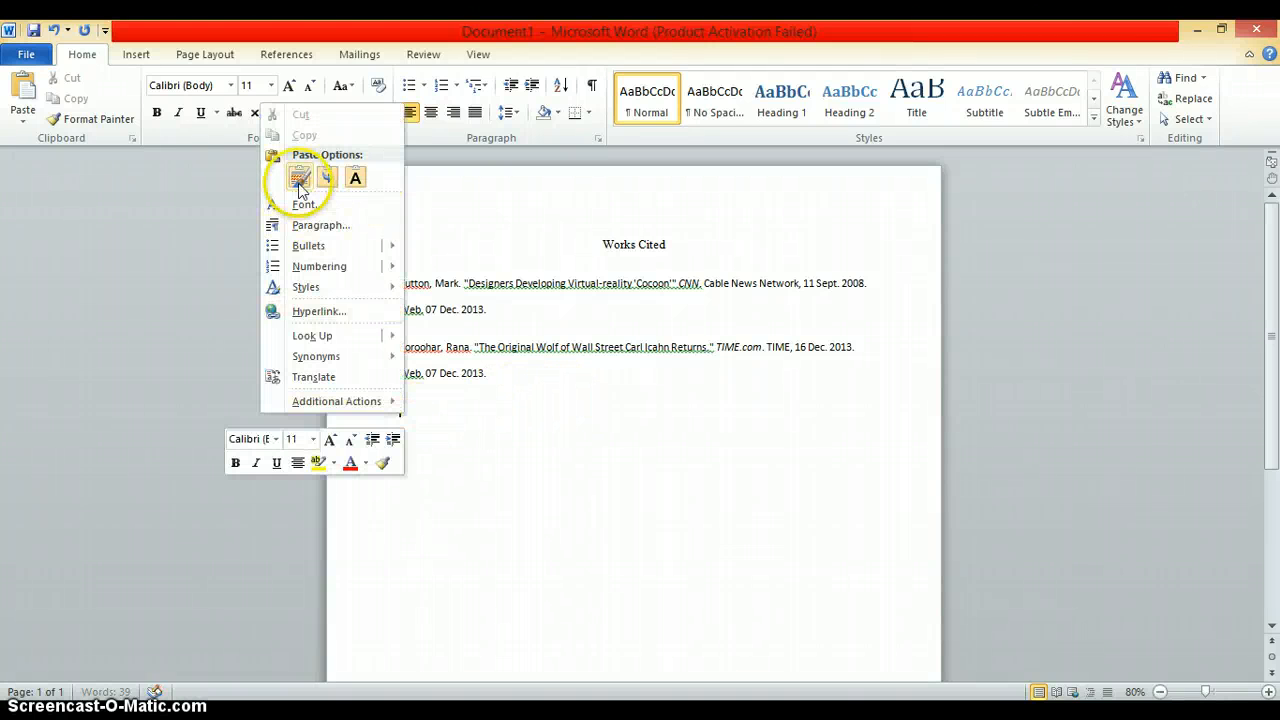
click(299, 180)
- Switch back to Chrome and bring up the headline of the New York Times DealBook article on China hiring
mouse_move(297, 704)
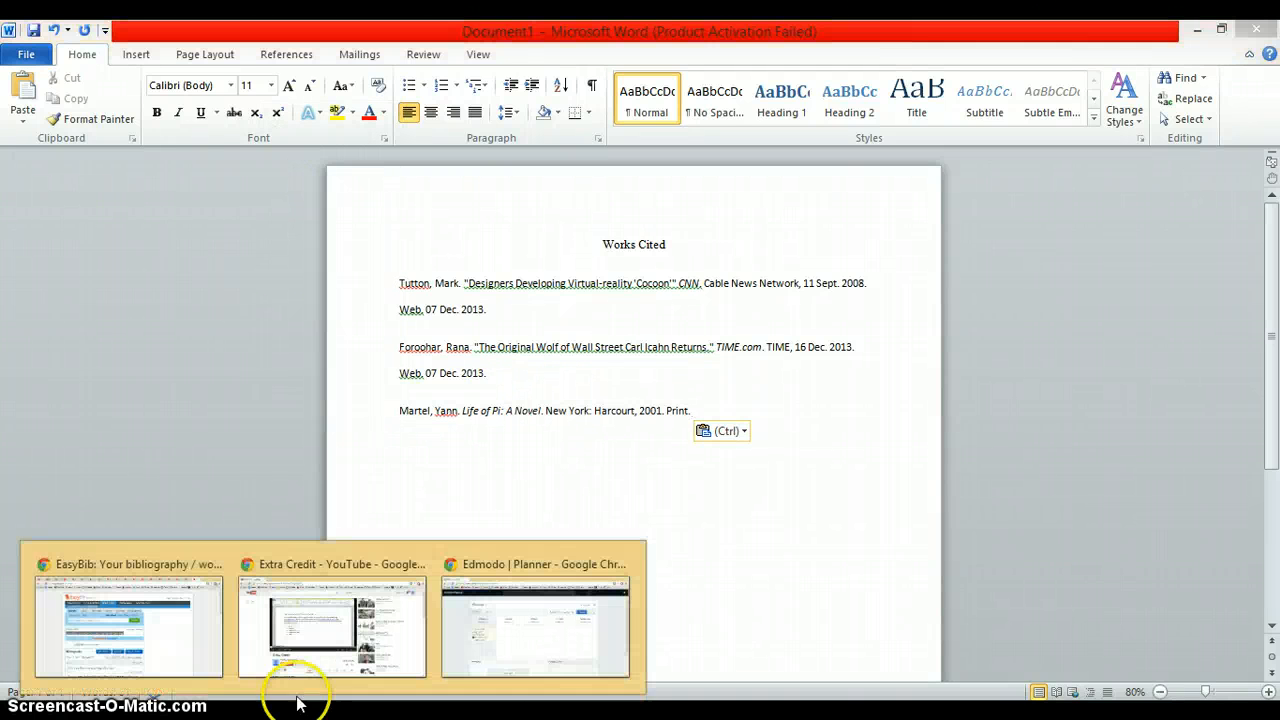
click(197, 604)
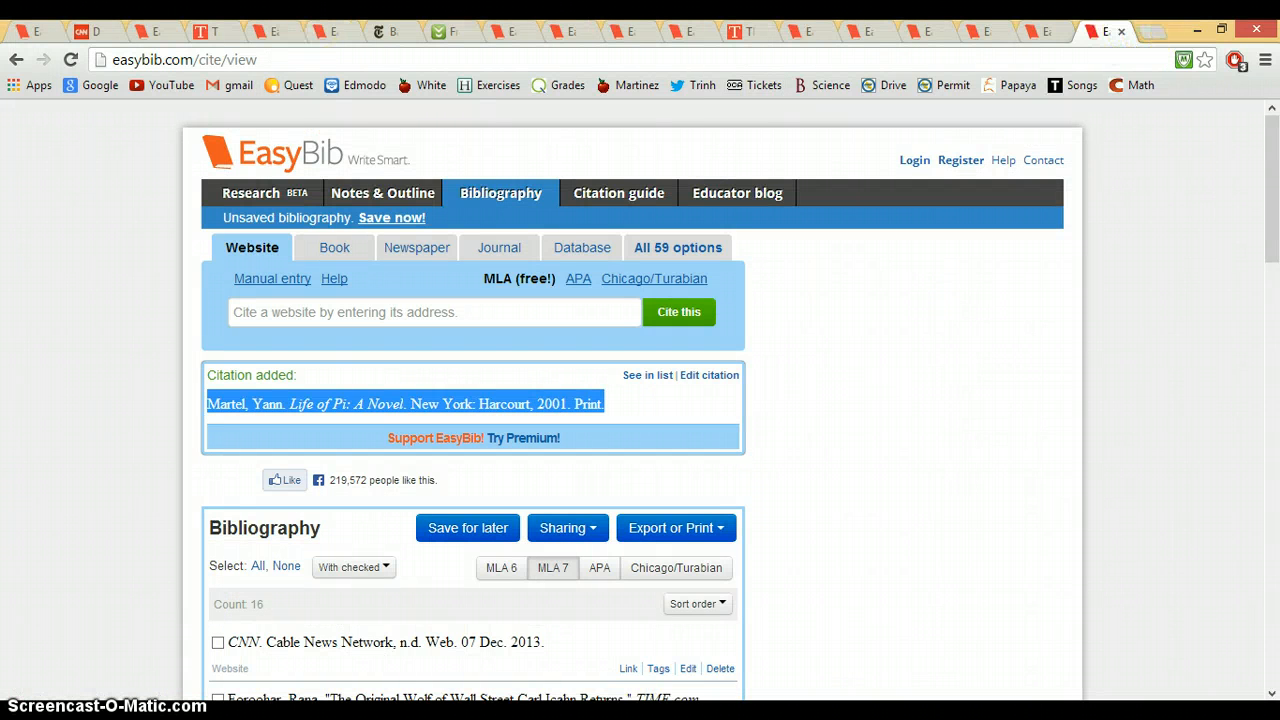
click(385, 32)
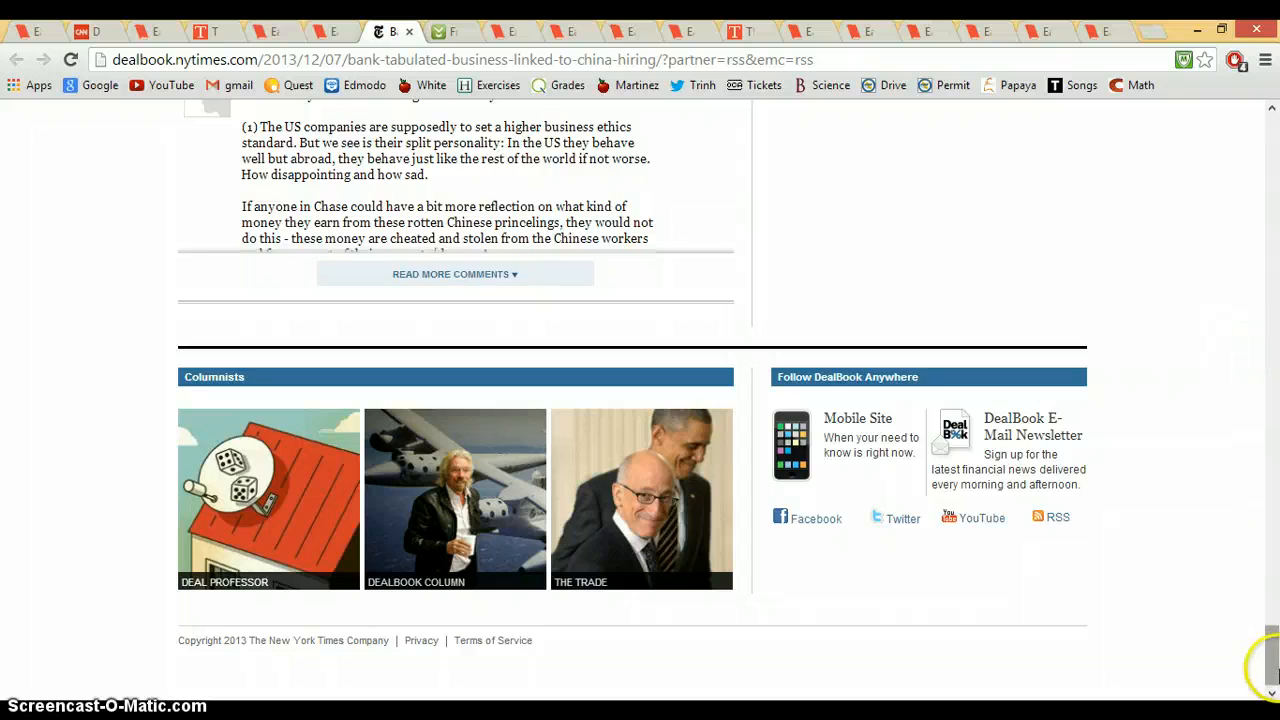
drag(1271, 645, 1270, 158)
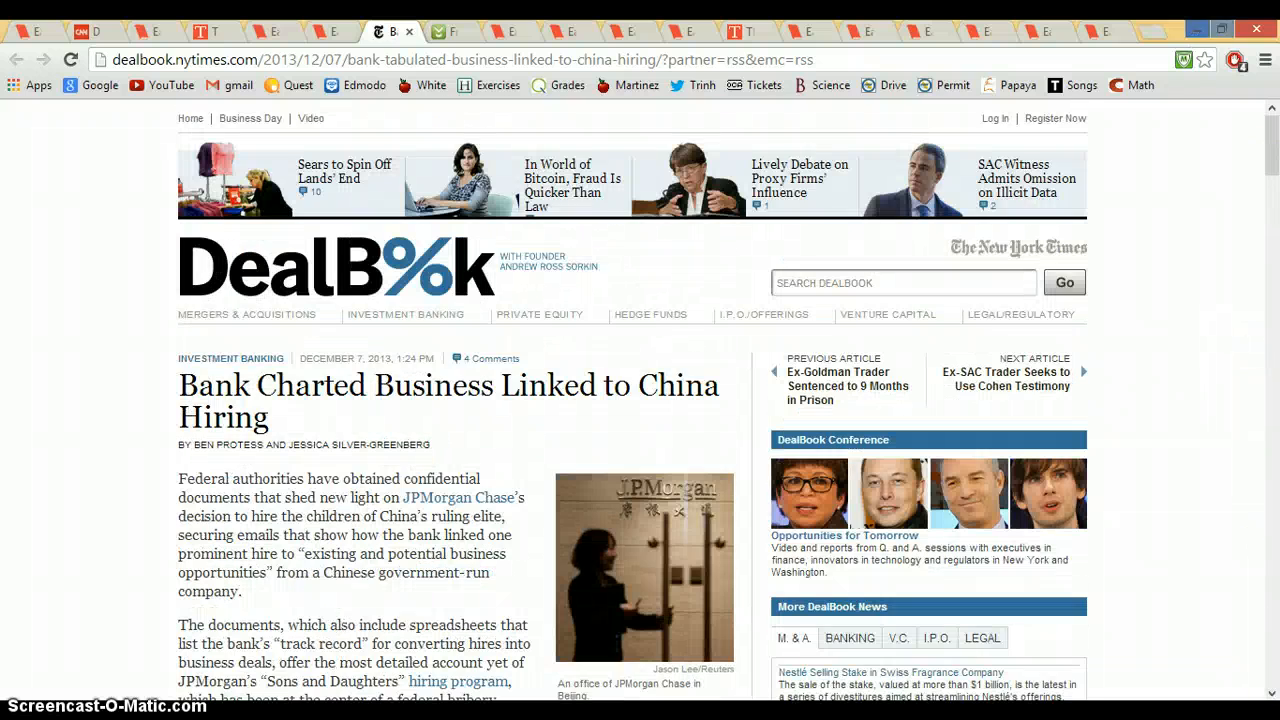
- Open easybib.com in a new tab and set the source type to Newspaper
click(1156, 33)
text(easybib.com)
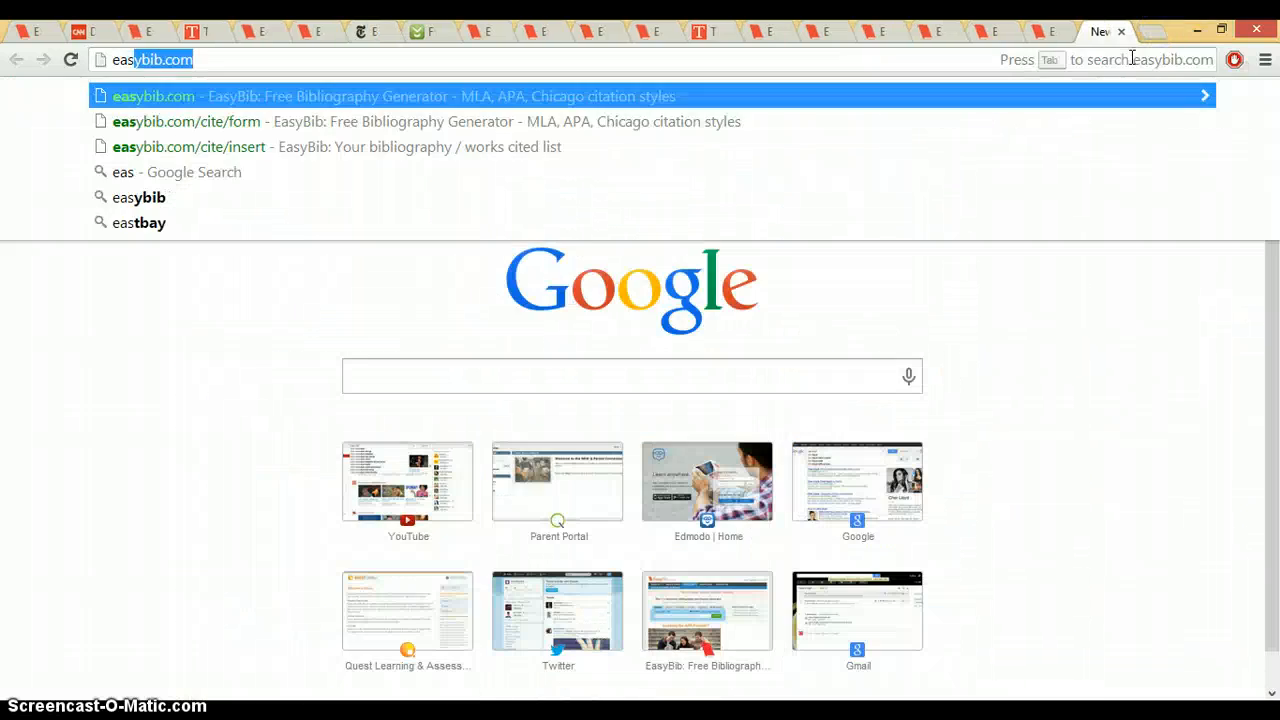
key(Return)
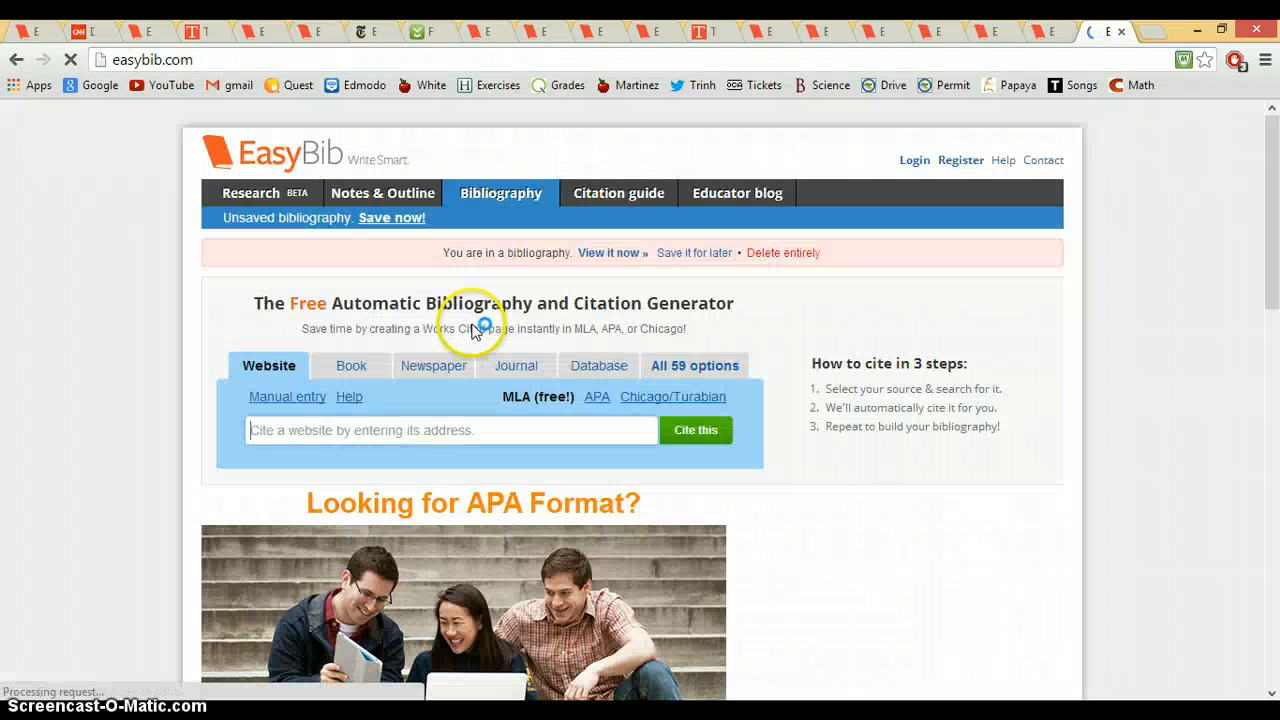
click(442, 369)
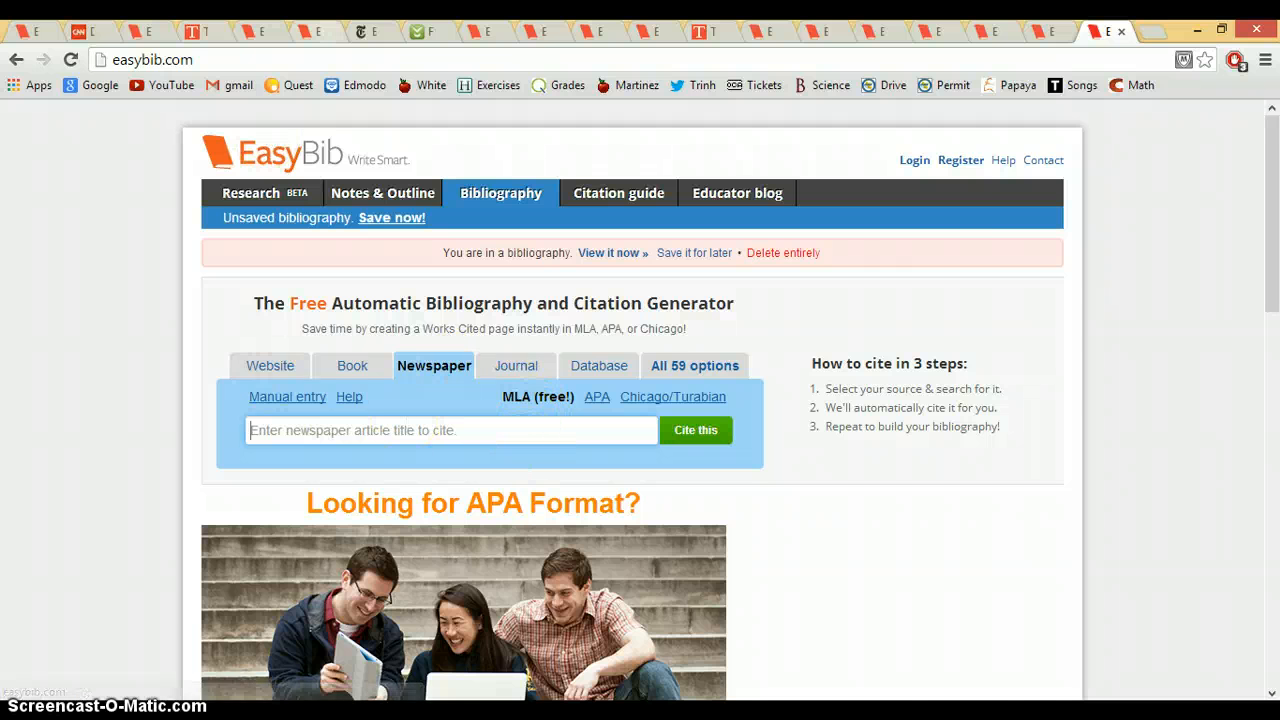
- Copy the DealBook headline "Bank Charted Business Linked to China Hiring" and paste it into EasyBib's newspaper article search
click(372, 31)
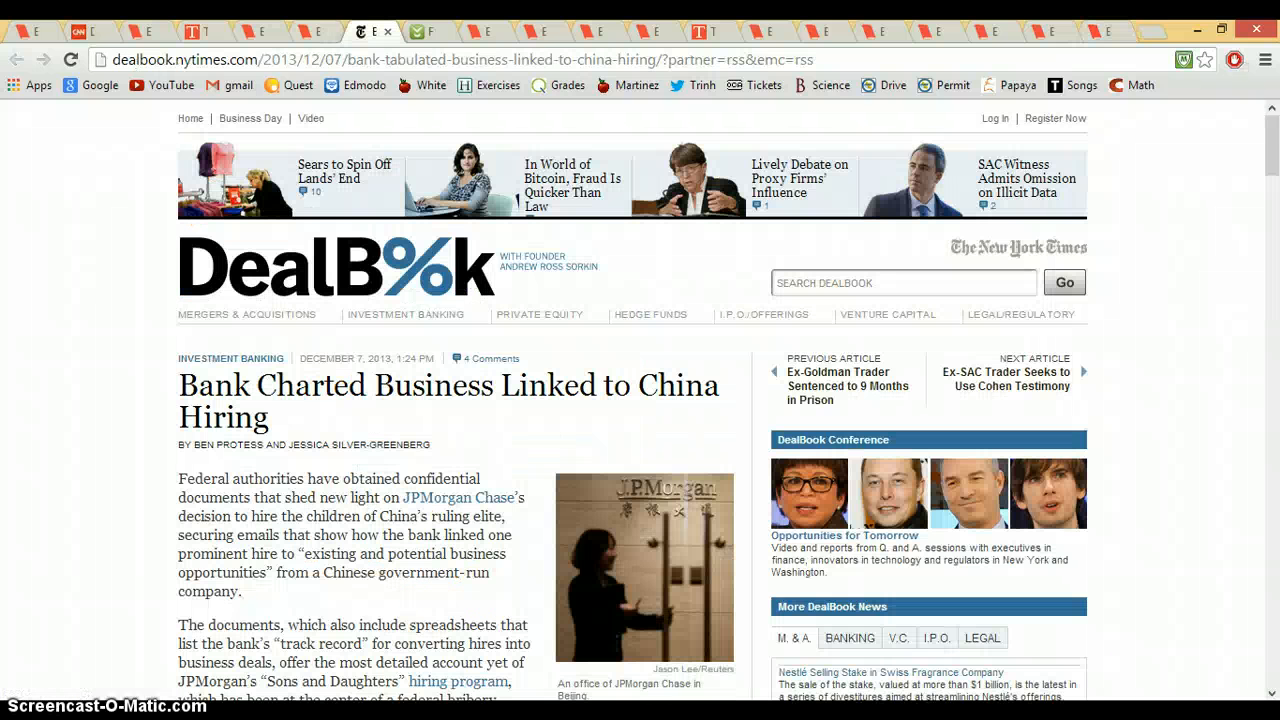
drag(258, 423, 167, 371)
right_click(243, 421)
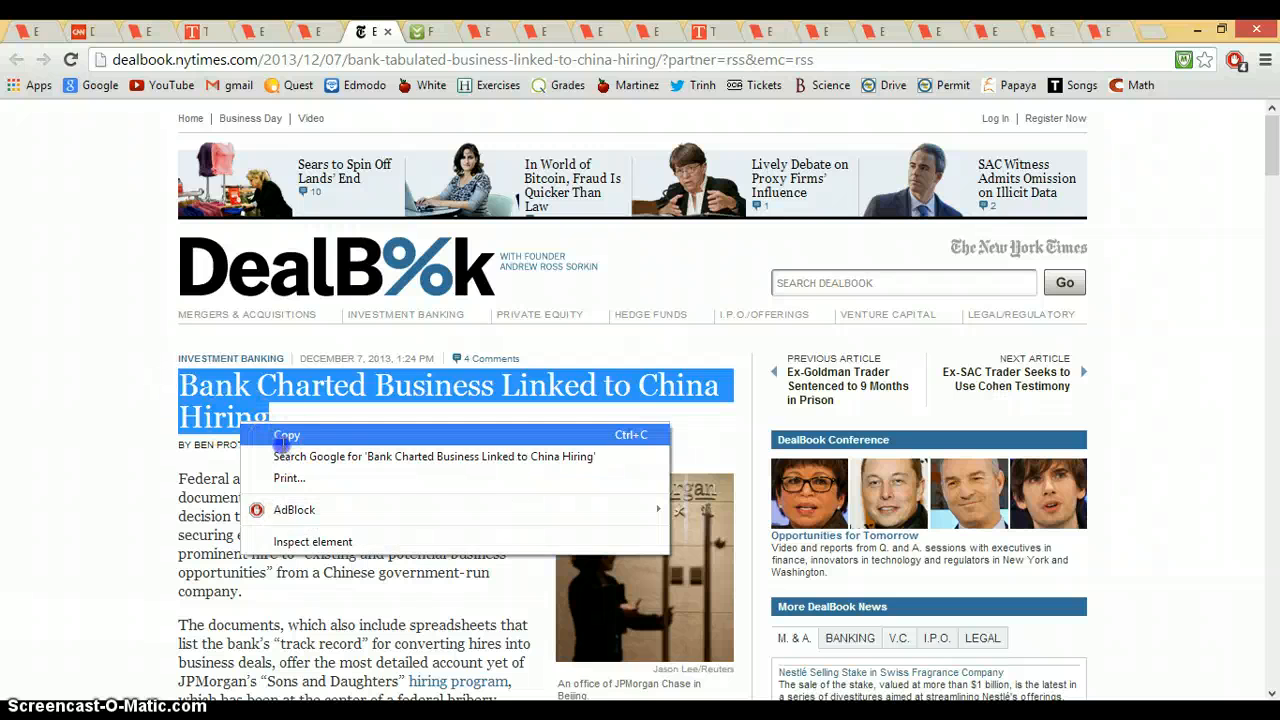
click(285, 431)
click(1102, 31)
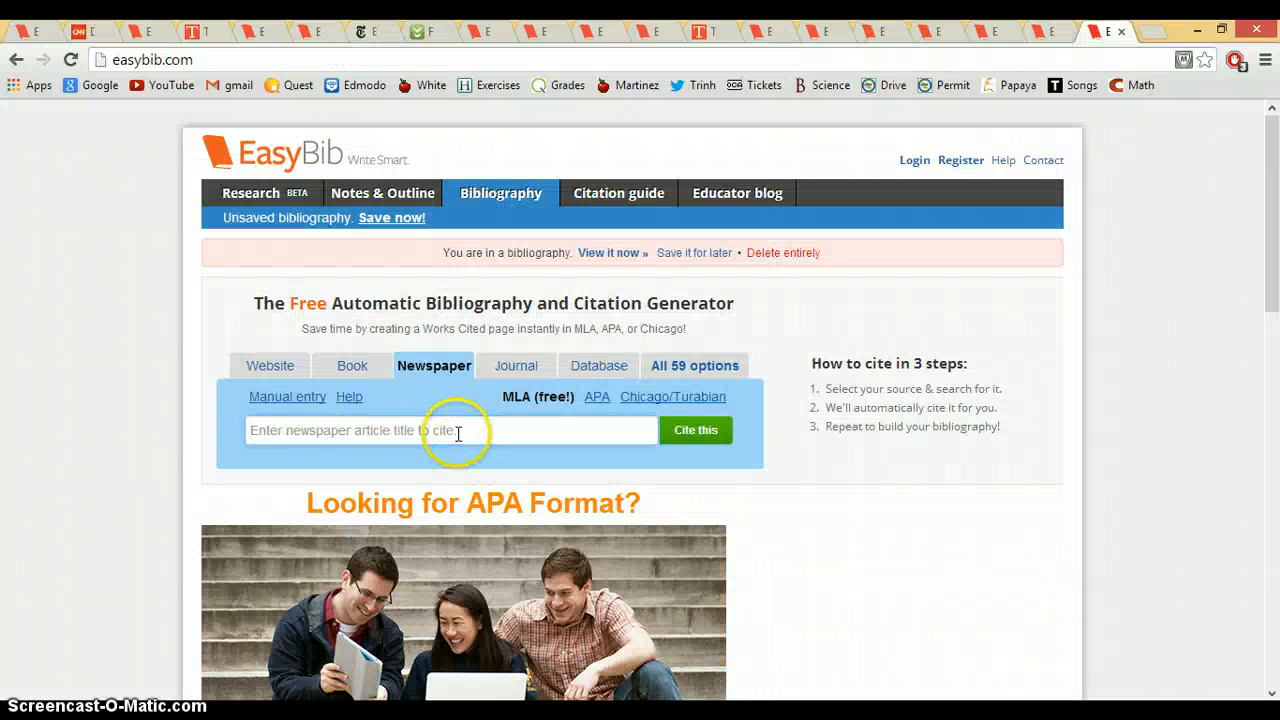
right_click(458, 432)
click(512, 217)
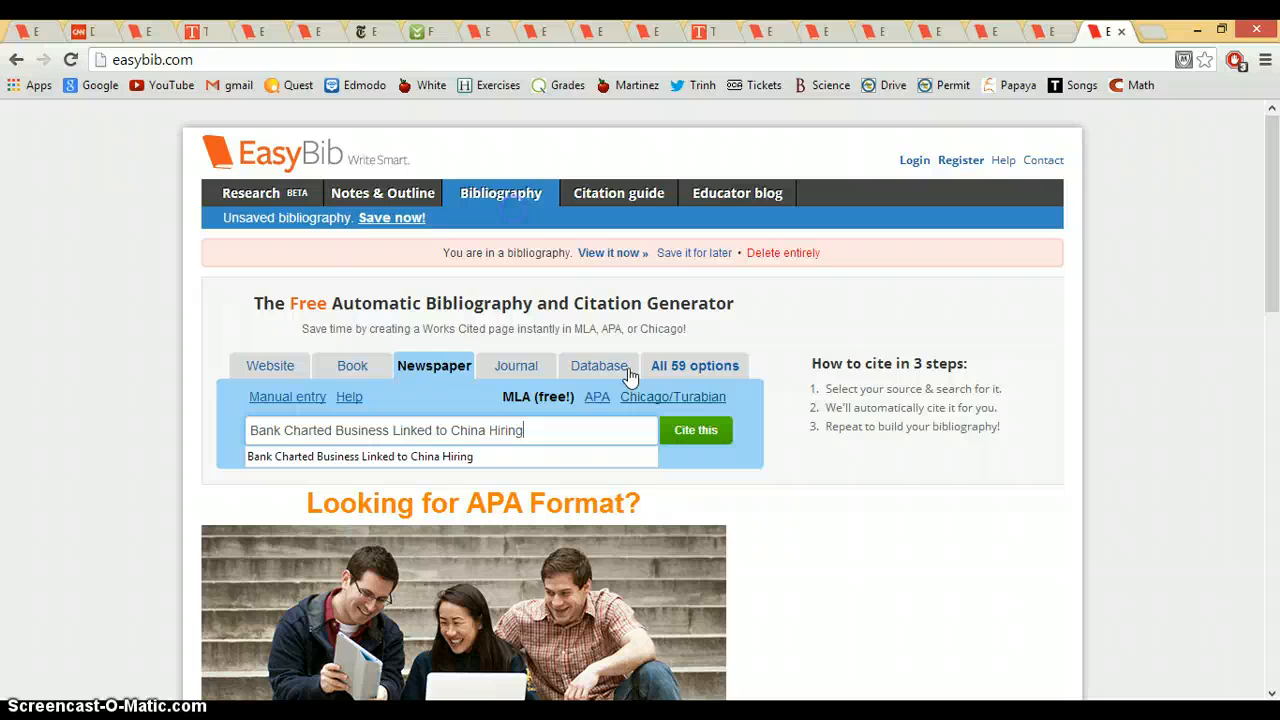
- Run the newspaper search and select the New York Times result dated December 7th, 2013 for the citation
click(692, 432)
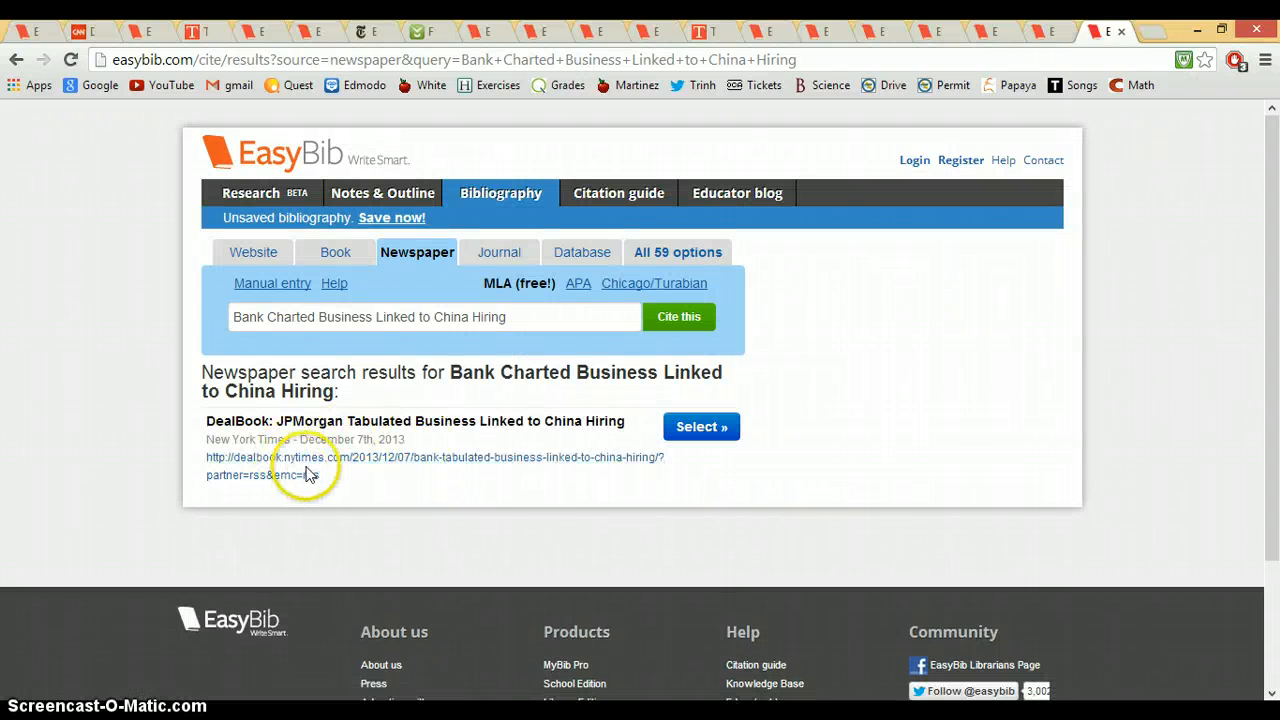
click(665, 432)
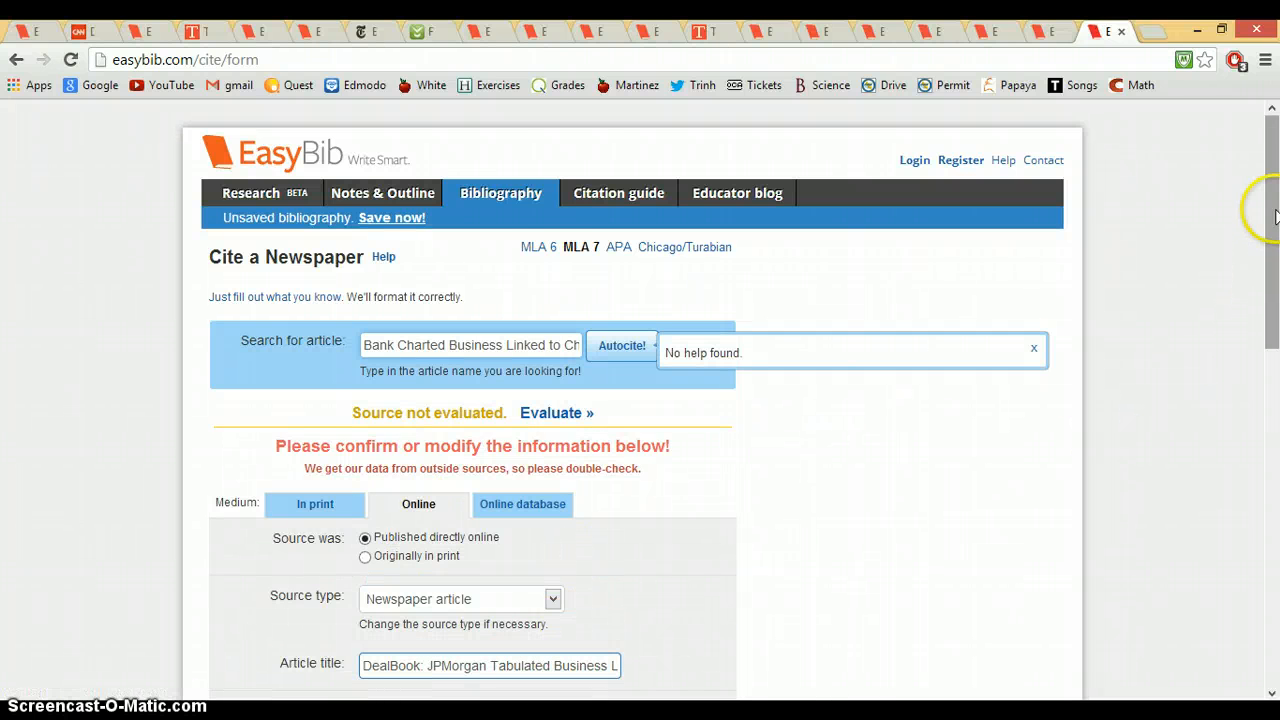
drag(1275, 215, 1275, 350)
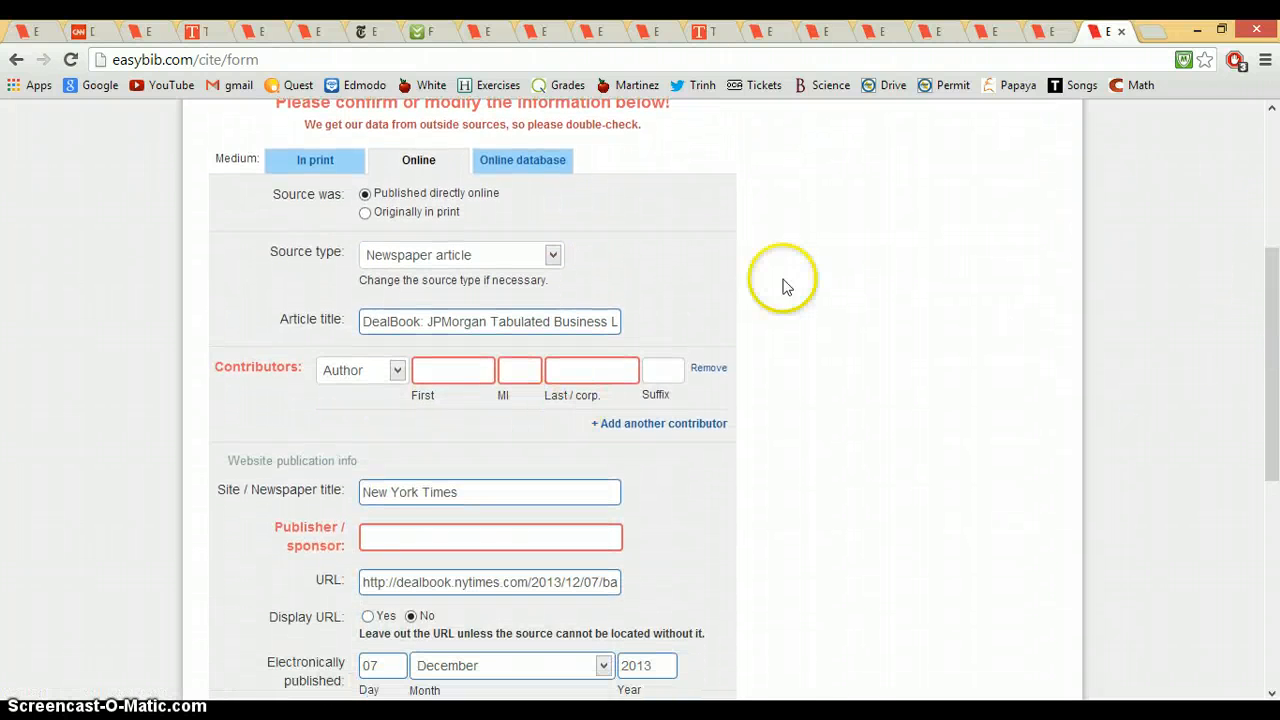
- Check the DealBook article's byline and enter the first author's first and last names as a contributor
click(368, 32)
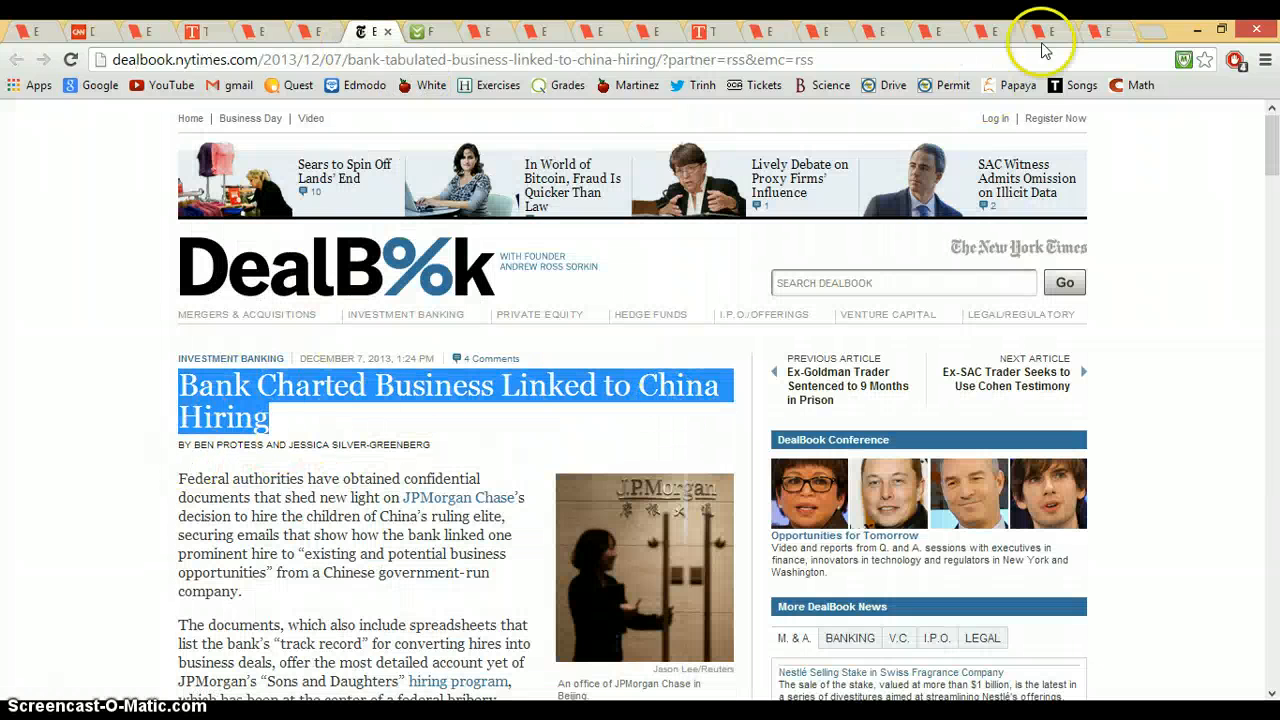
click(1105, 32)
click(460, 370)
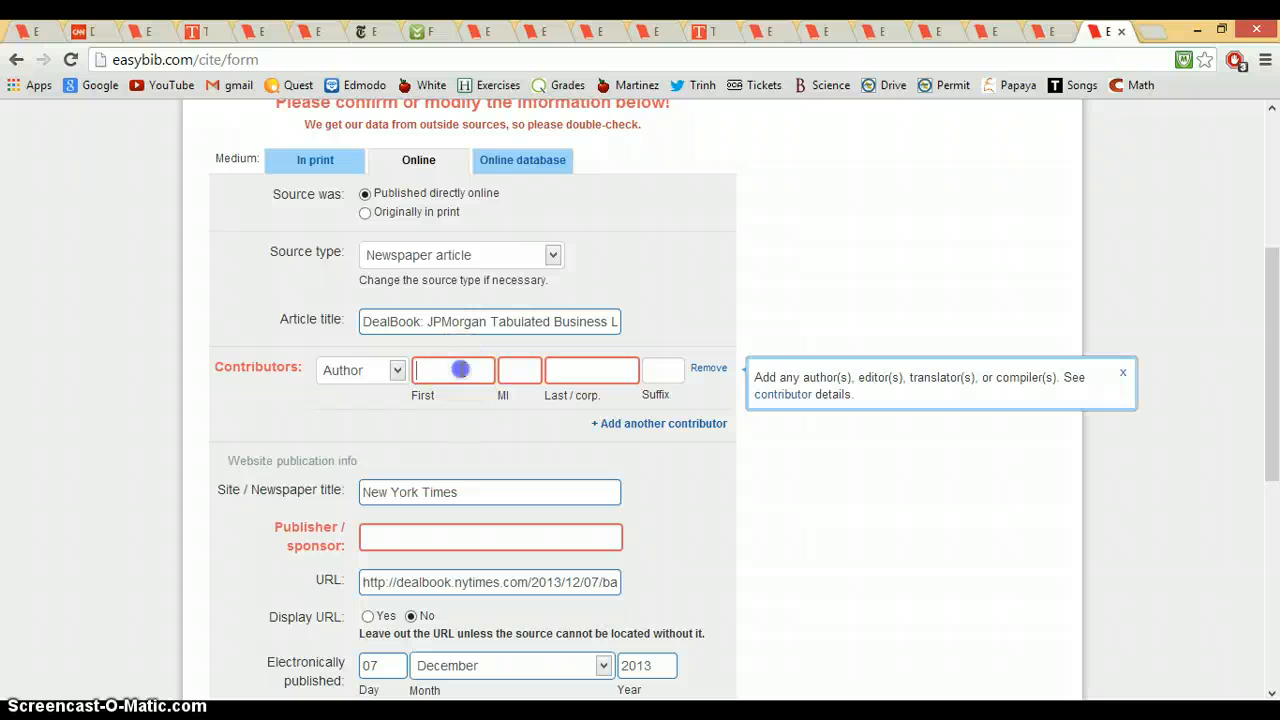
text(Ben)
key(Tab)
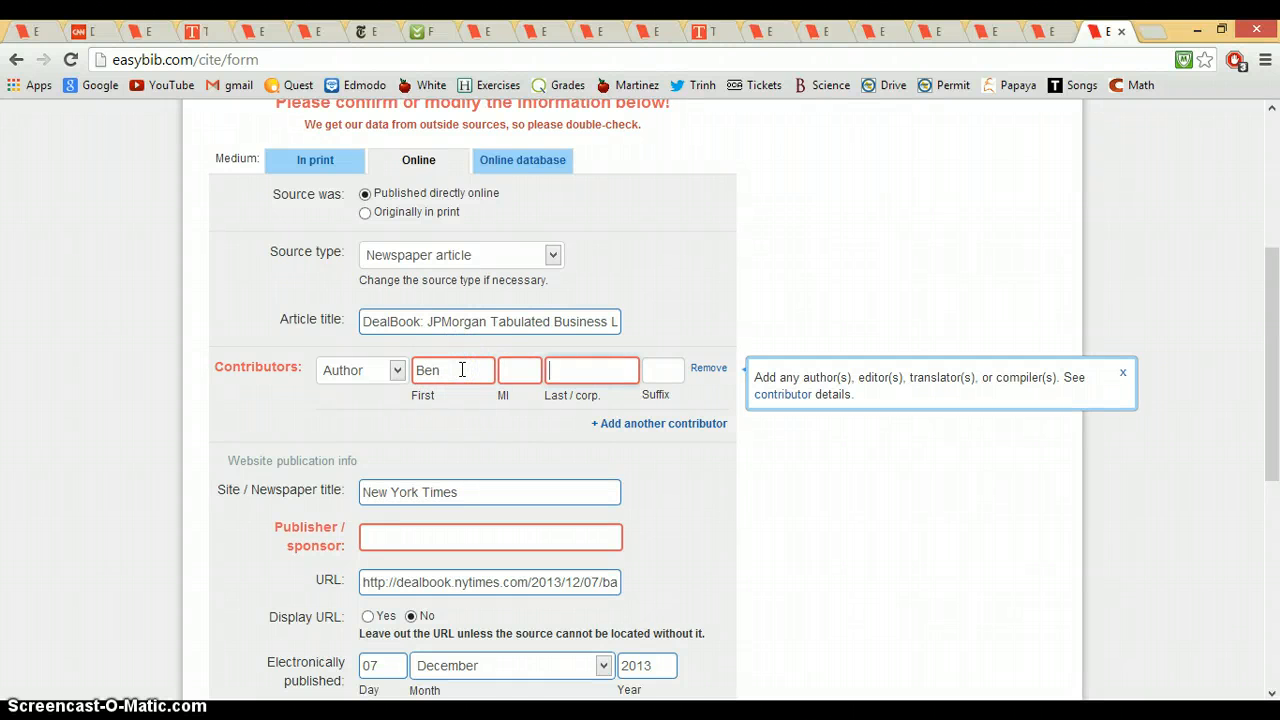
text(P)
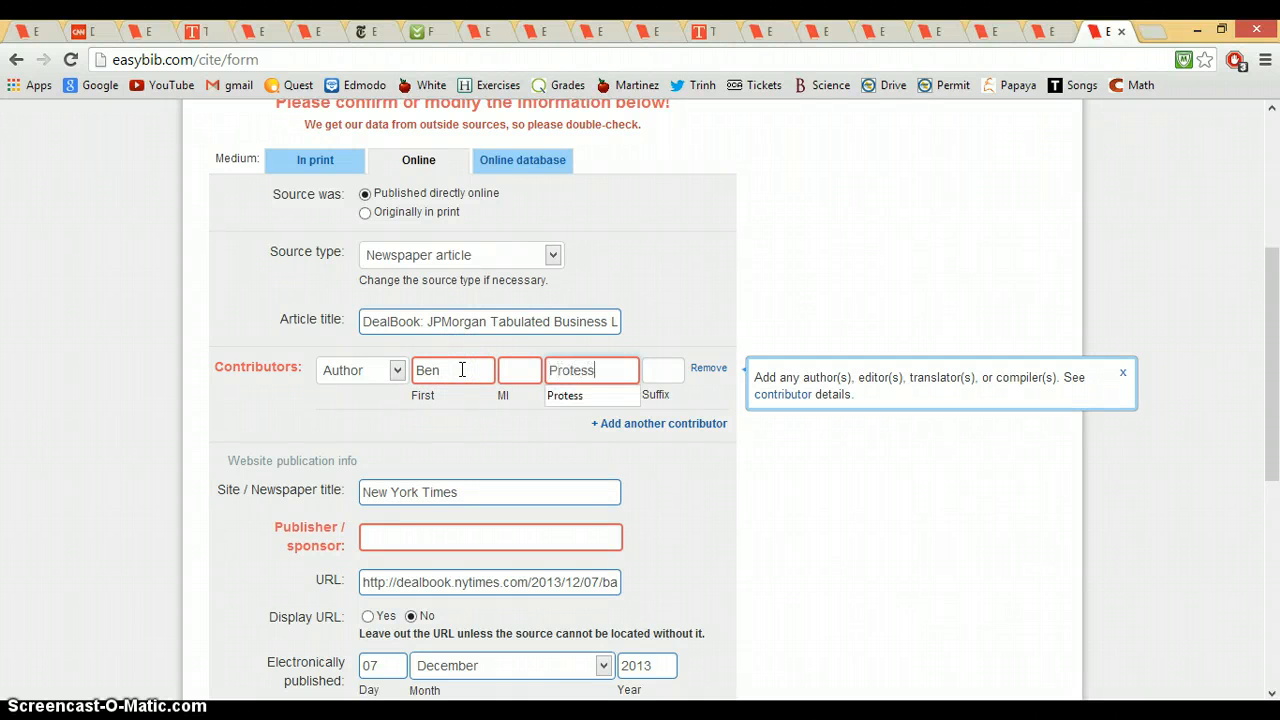
text(rotess)
- Add another author to the citation and enter the second author's full name from the article's byline
click(622, 432)
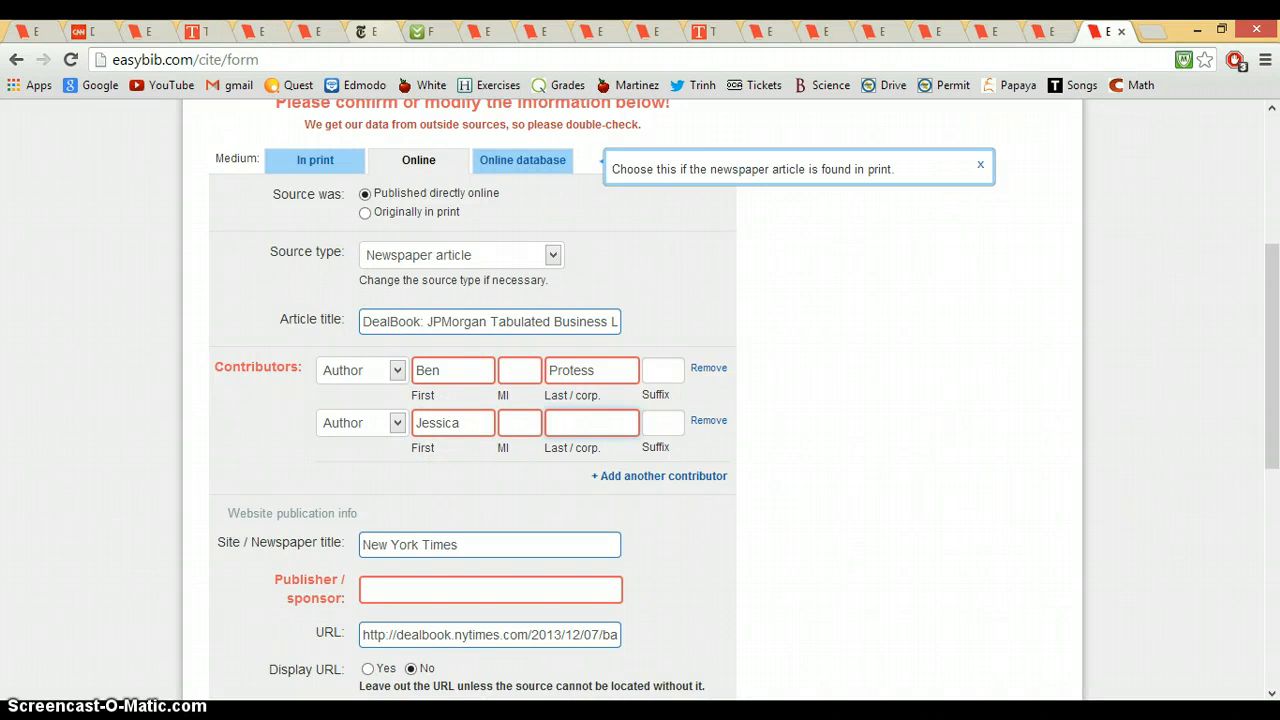
click(370, 31)
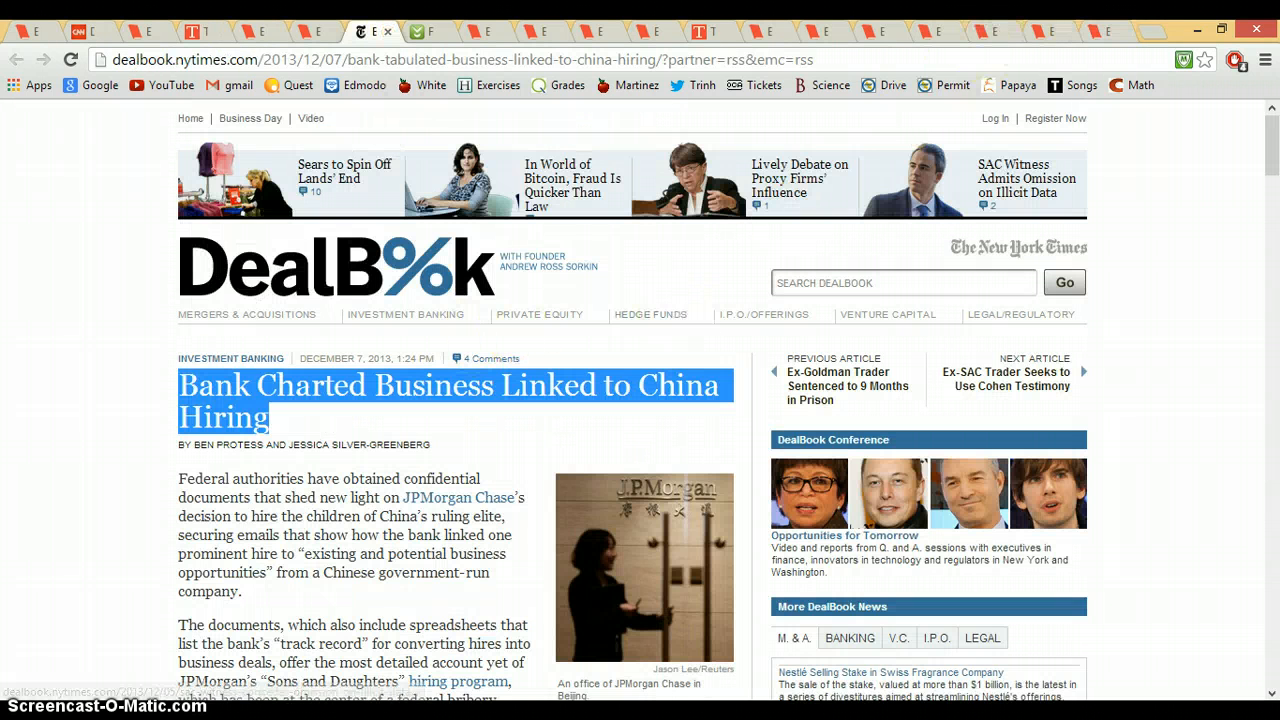
click(1100, 31)
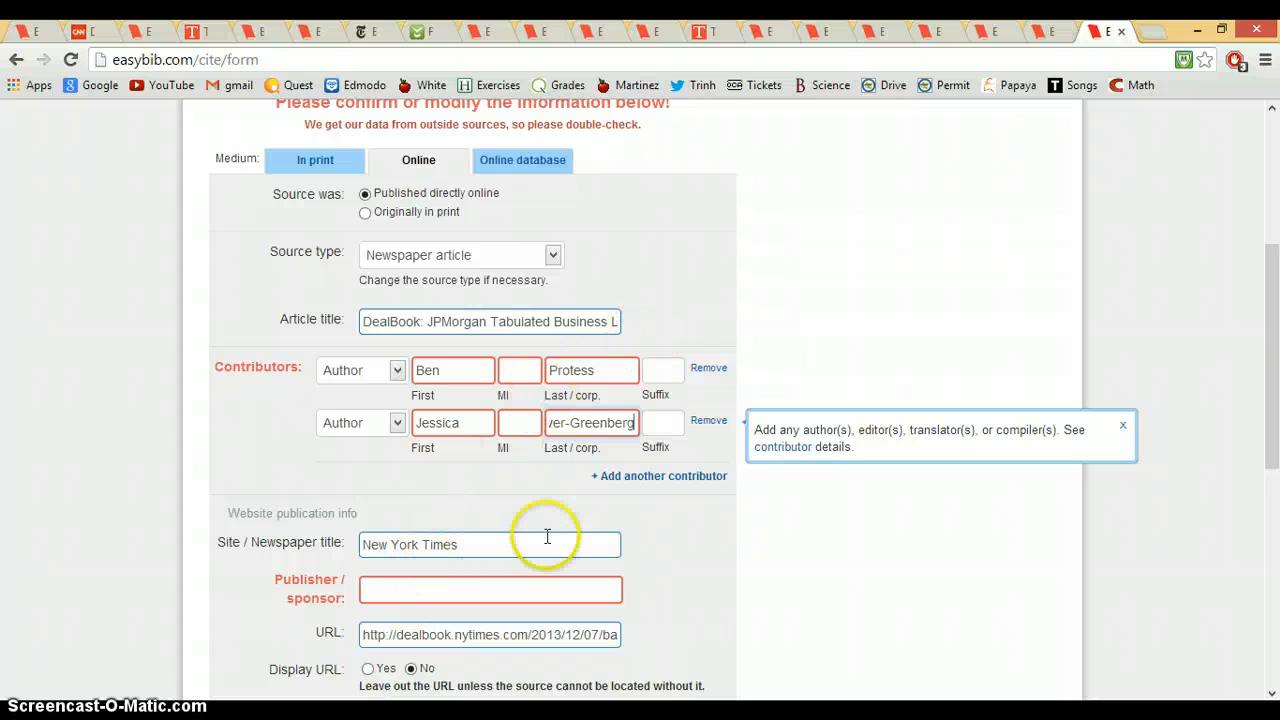
- Check the DealBook page footer for the publisher and set the citation's publisher to The New York Times Company
scroll(1275, 405, down, 1)
click(474, 495)
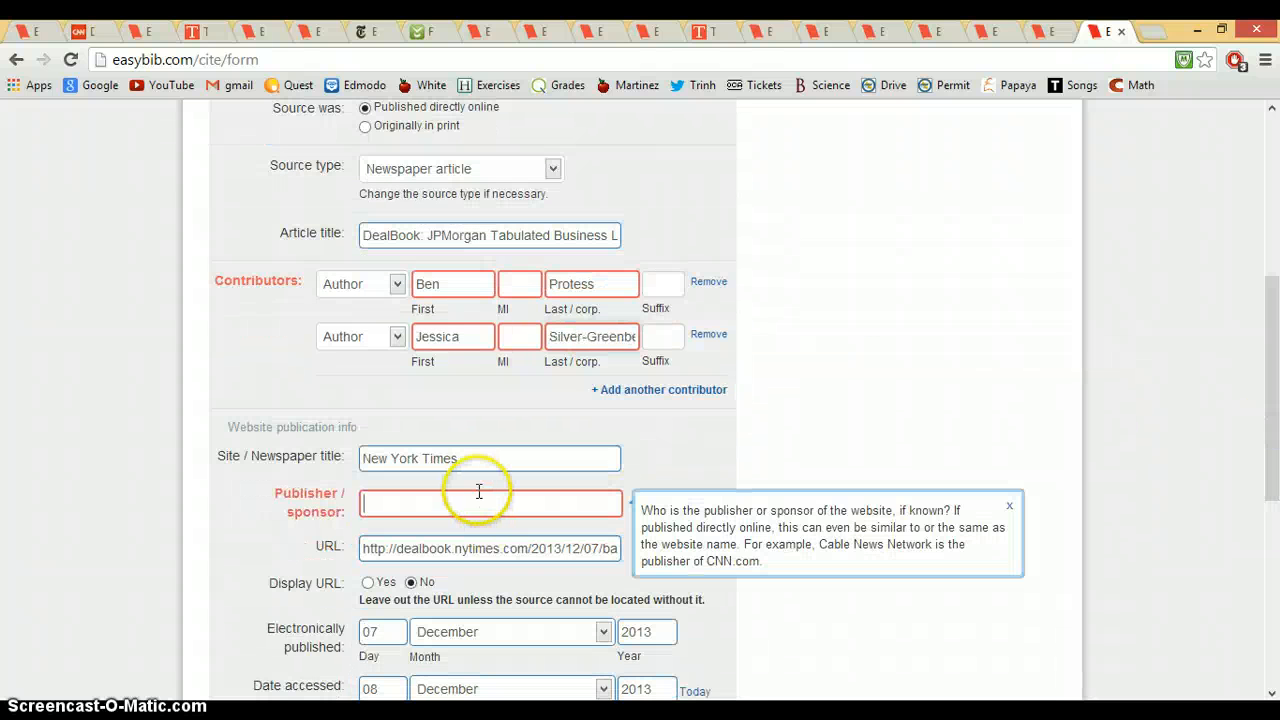
click(375, 33)
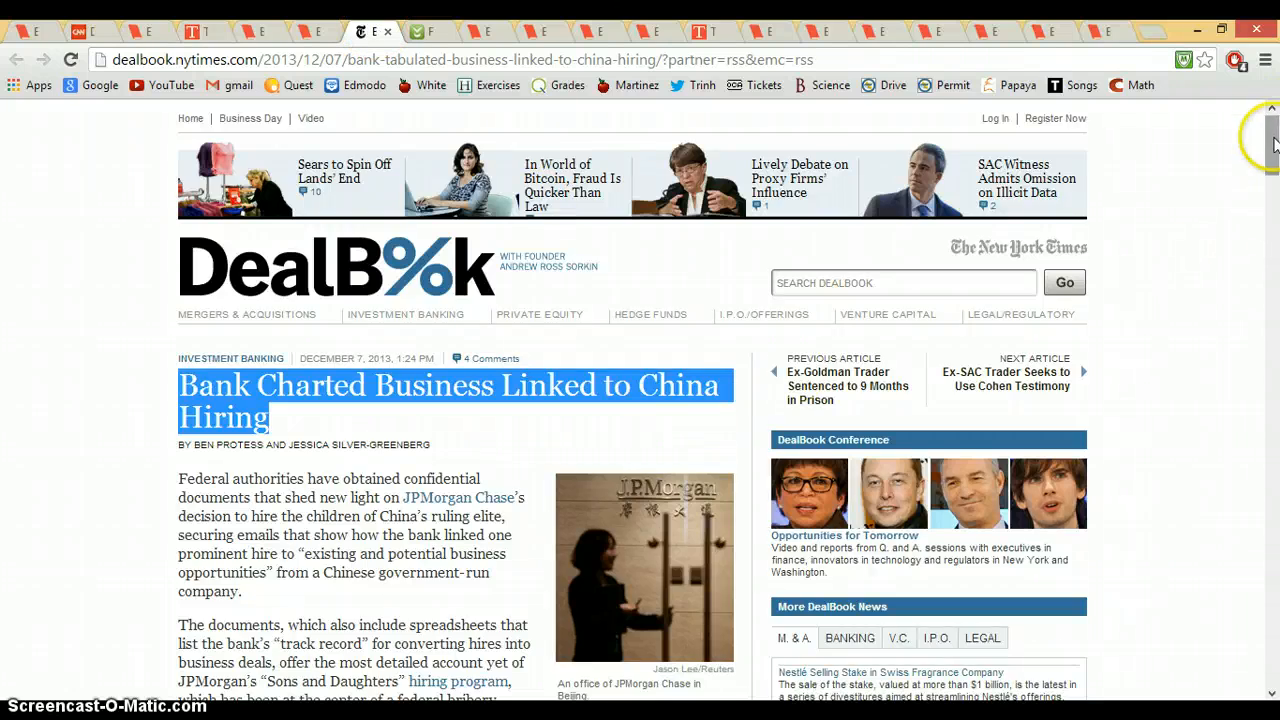
drag(1270, 135, 1270, 686)
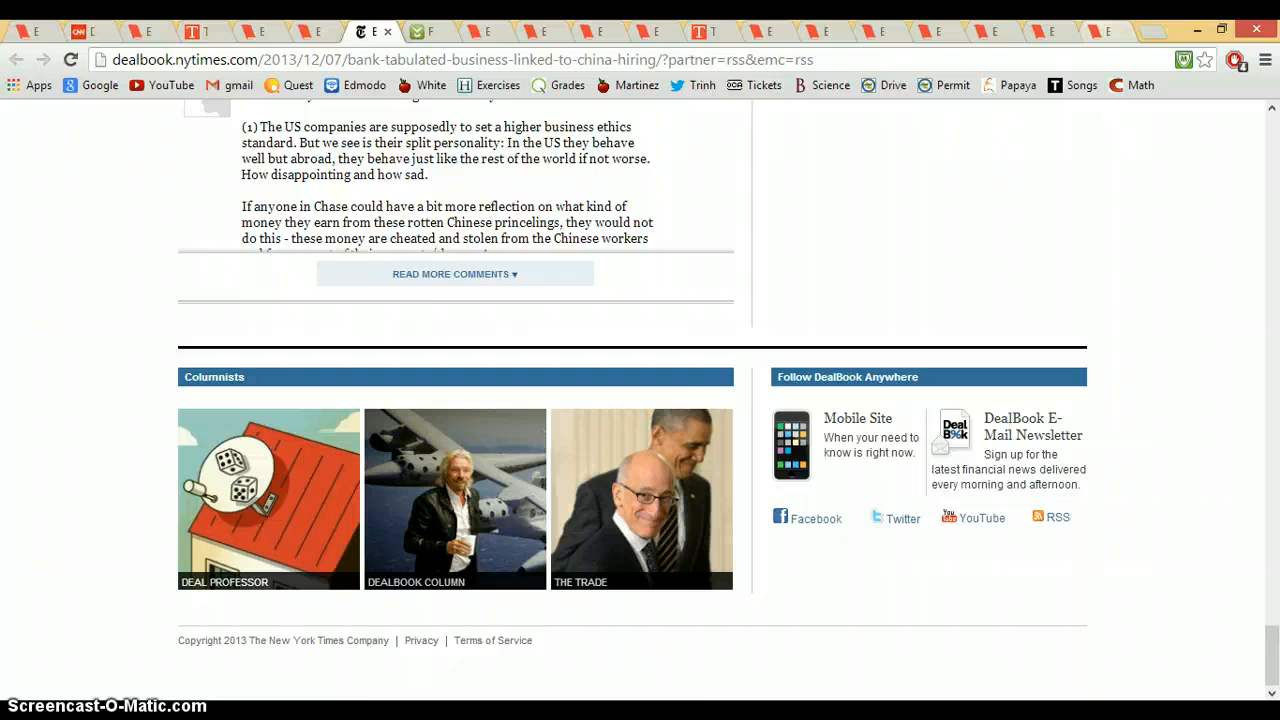
click(1102, 32)
text(The)
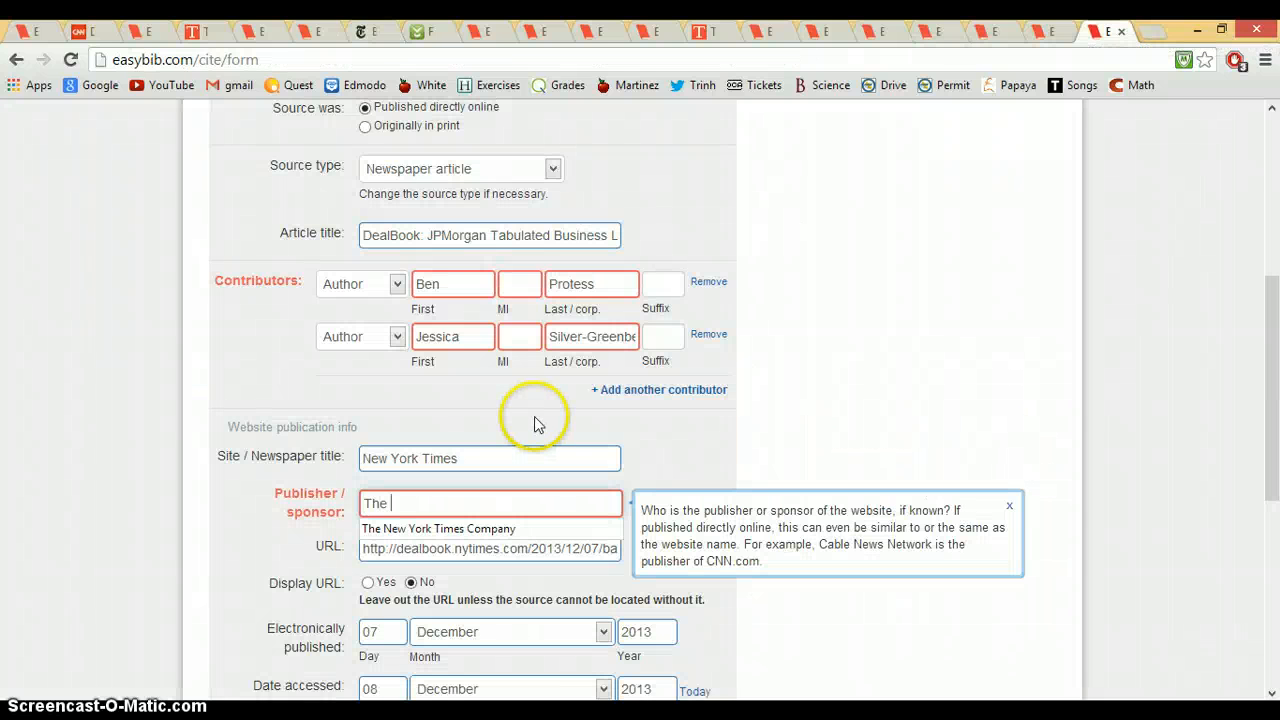
key(Down)
key(Return)
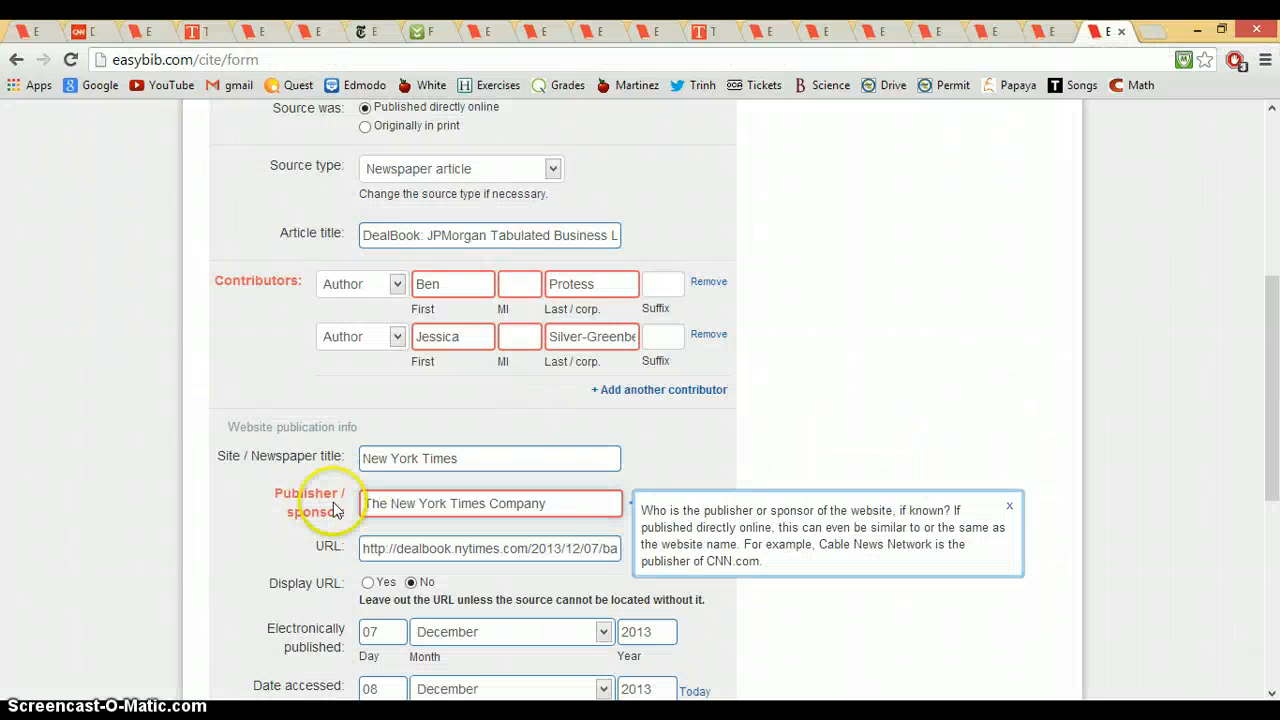
- Create the newspaper article citation and copy its full text
scroll(1247, 438, down, 5)
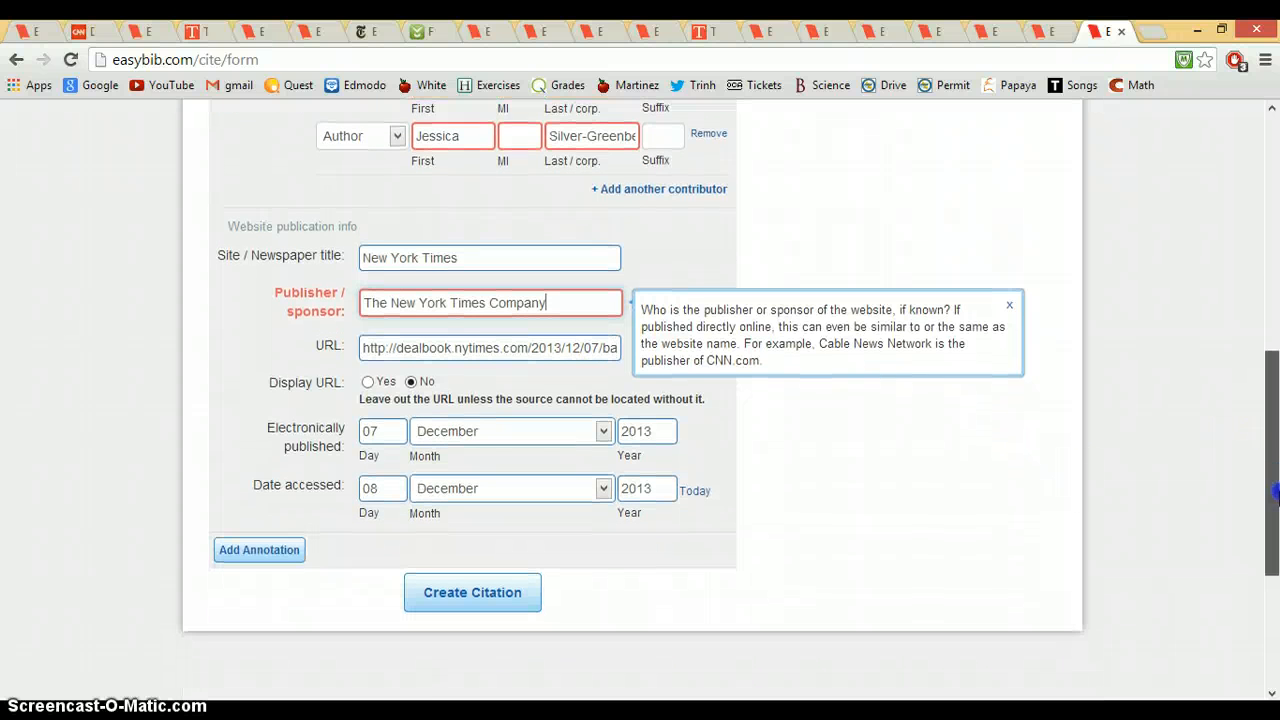
click(477, 590)
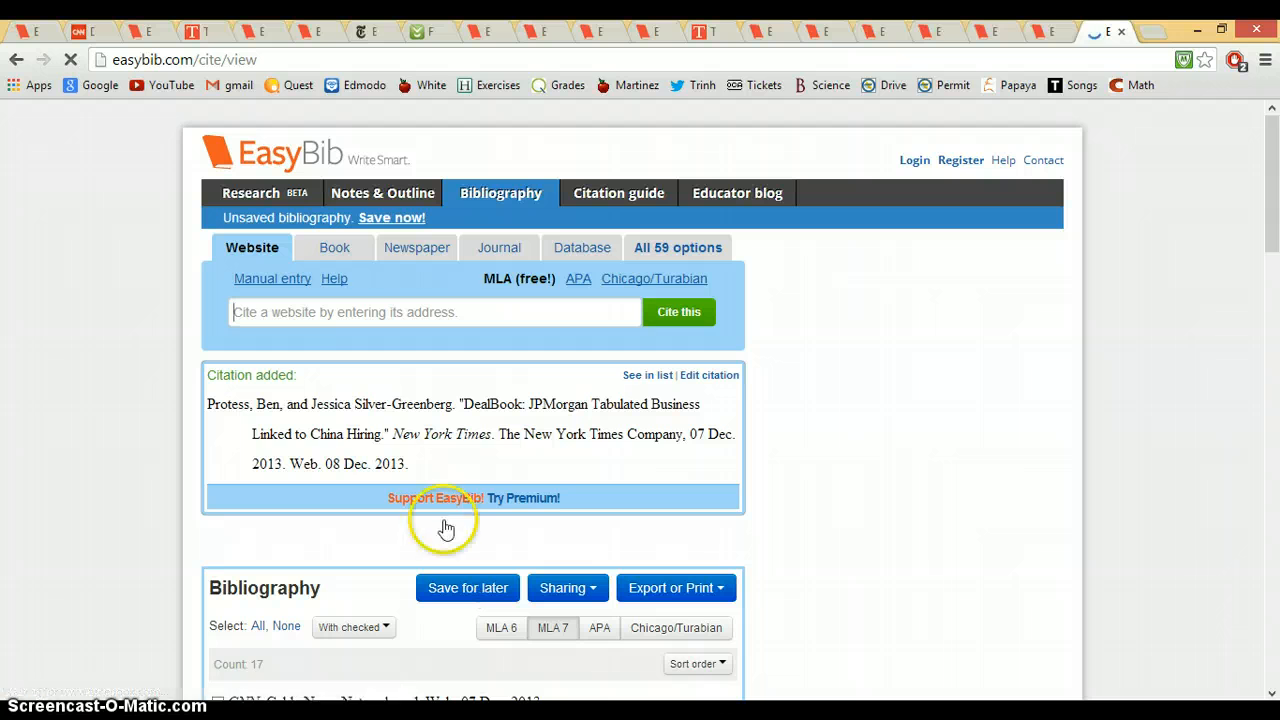
click(393, 464)
drag(393, 464, 229, 405)
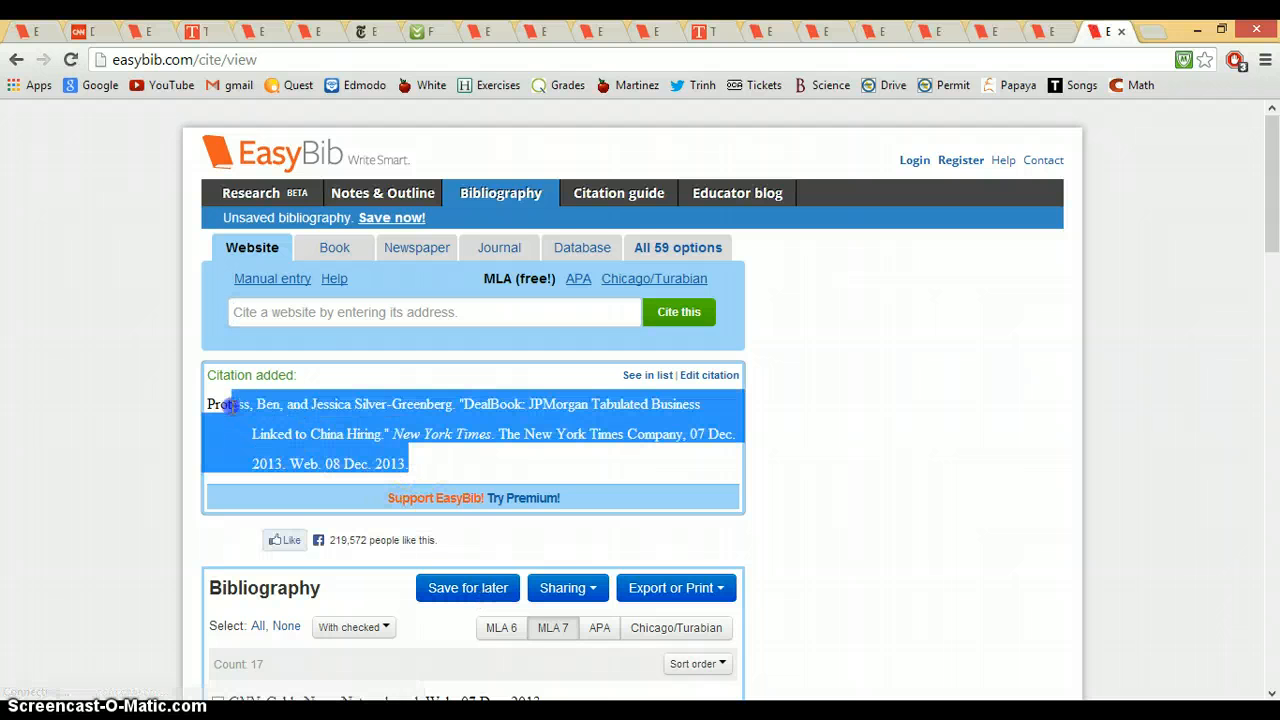
right_click(287, 422)
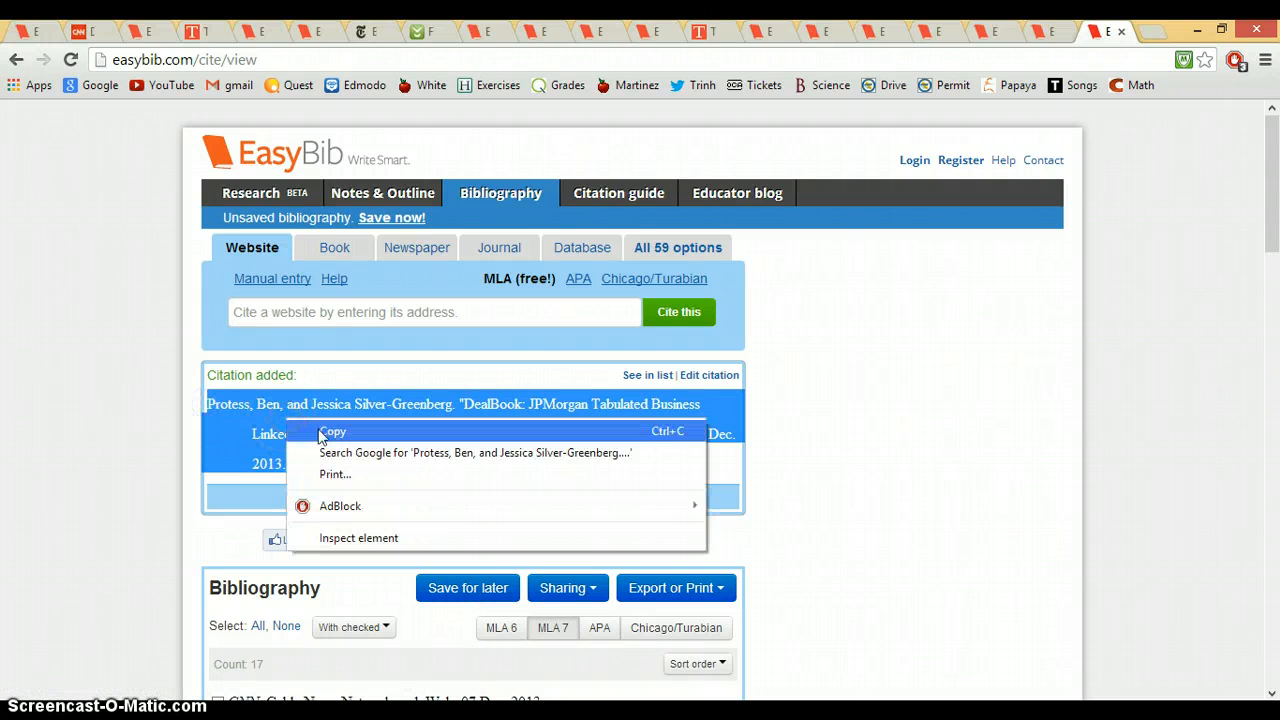
click(318, 432)
- Switch to Word and paste the newspaper citation below the Life of Pi entry on the Works Cited page
key(alt+Tab)
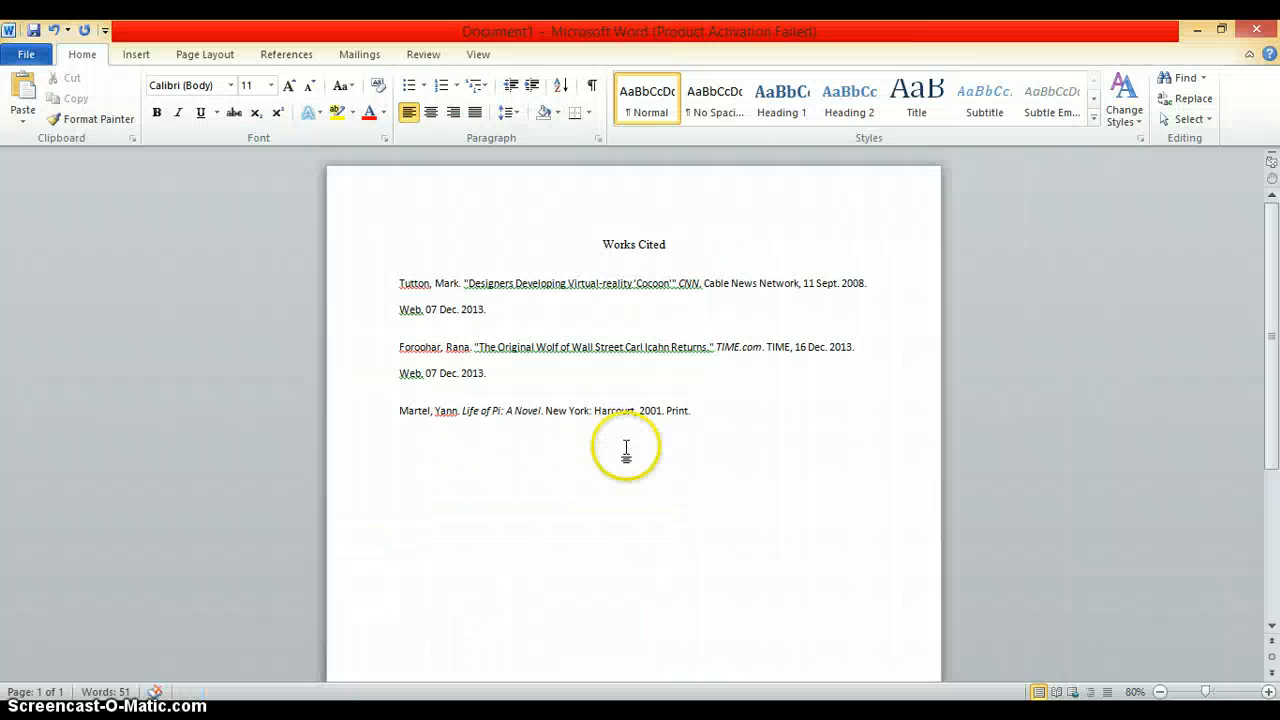
right_click(401, 447)
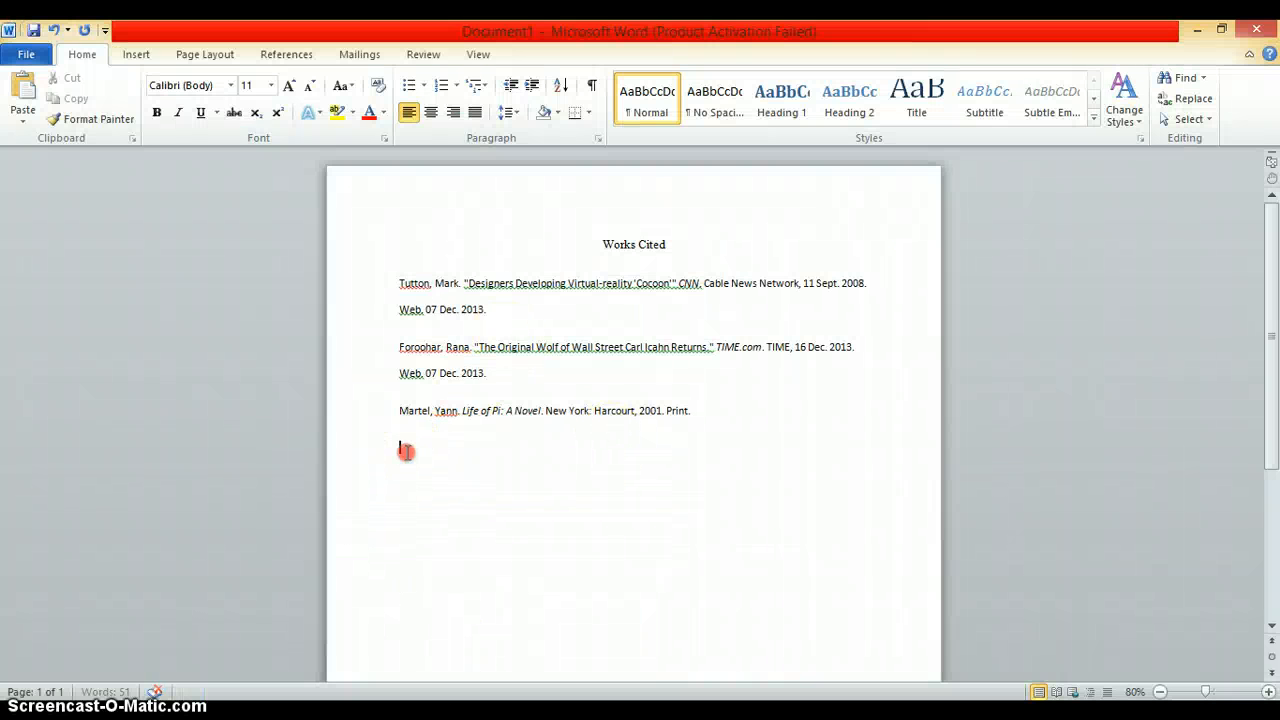
click(301, 216)
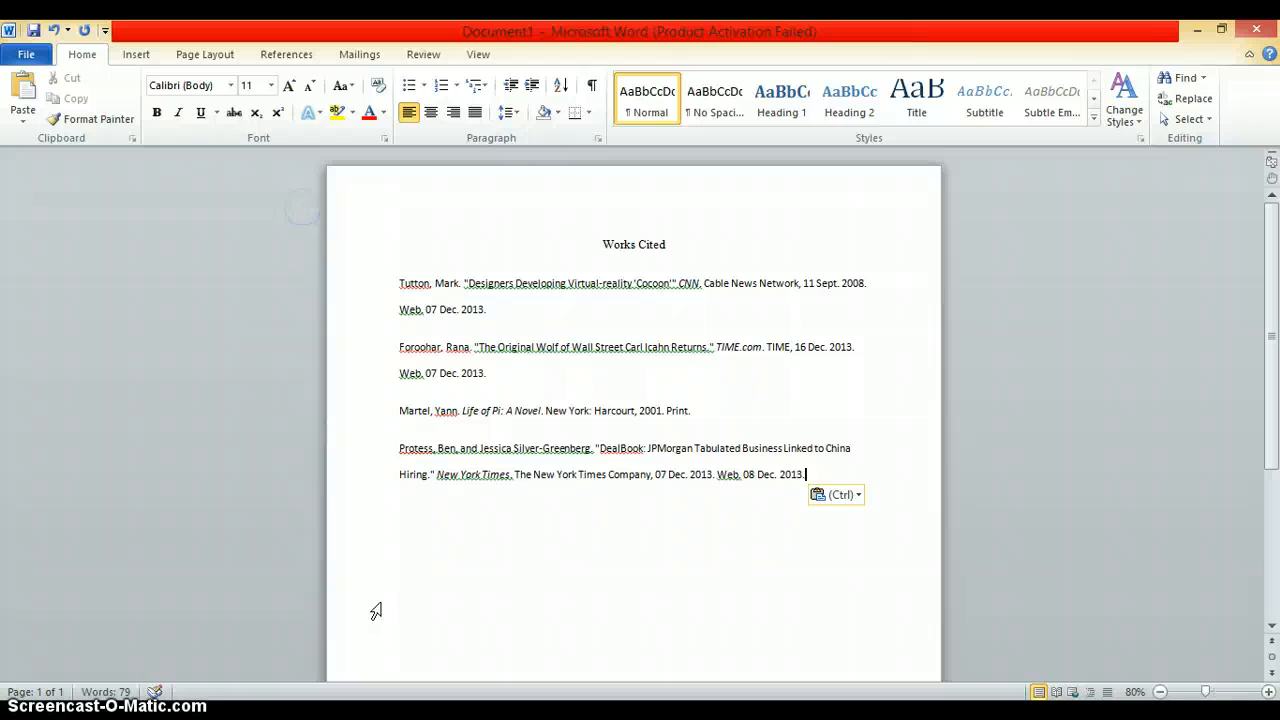
- Return to the EasyBib browser window and open easybib.com in a new tab
click(195, 614)
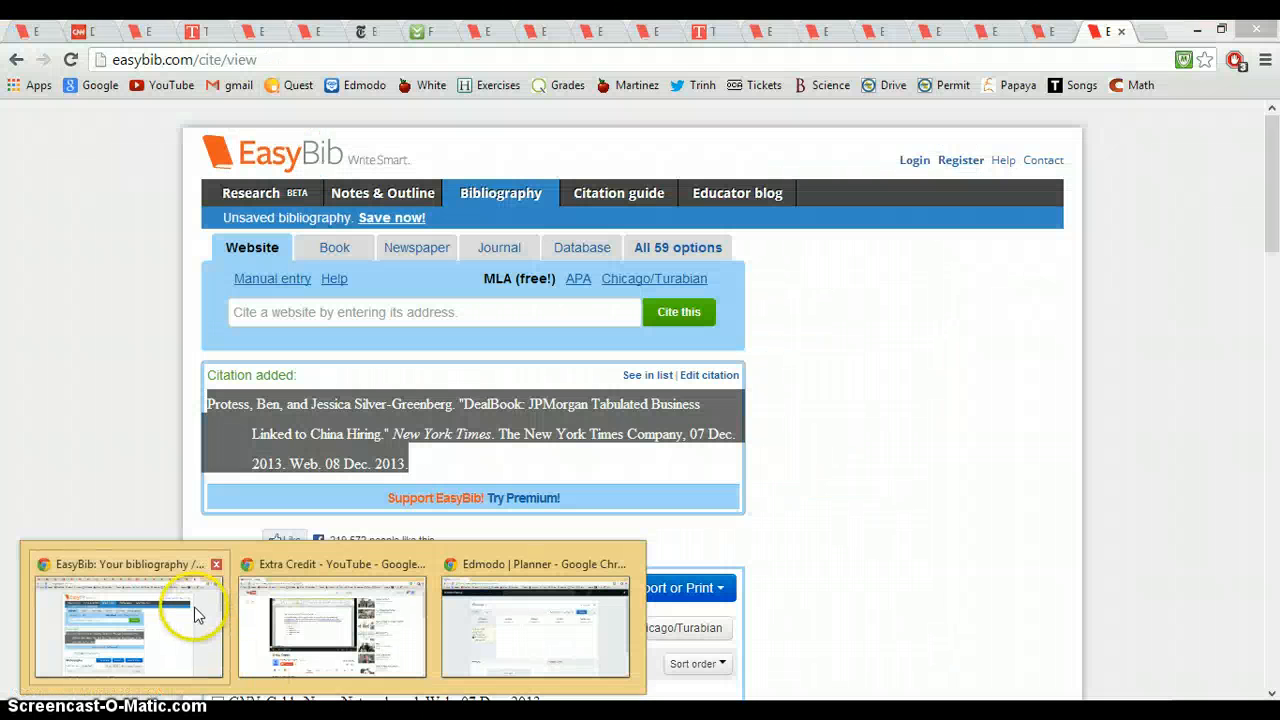
click(168, 539)
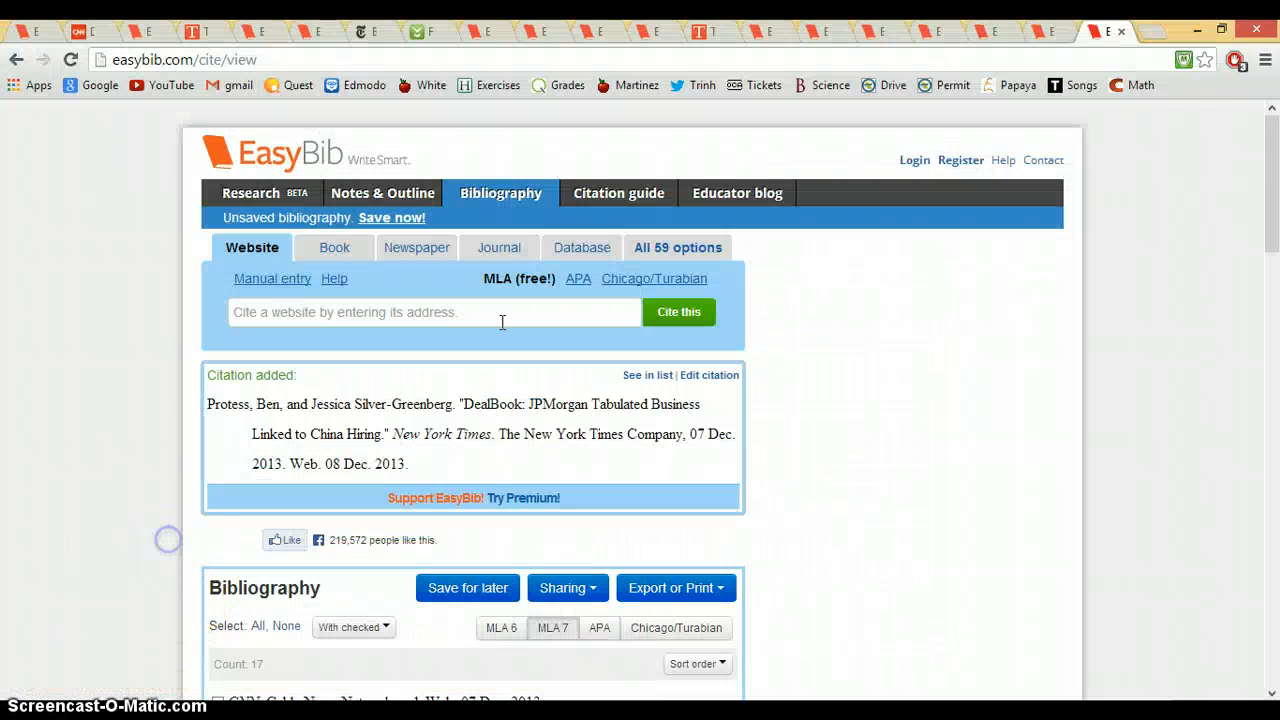
click(1149, 36)
text(easybib.com)
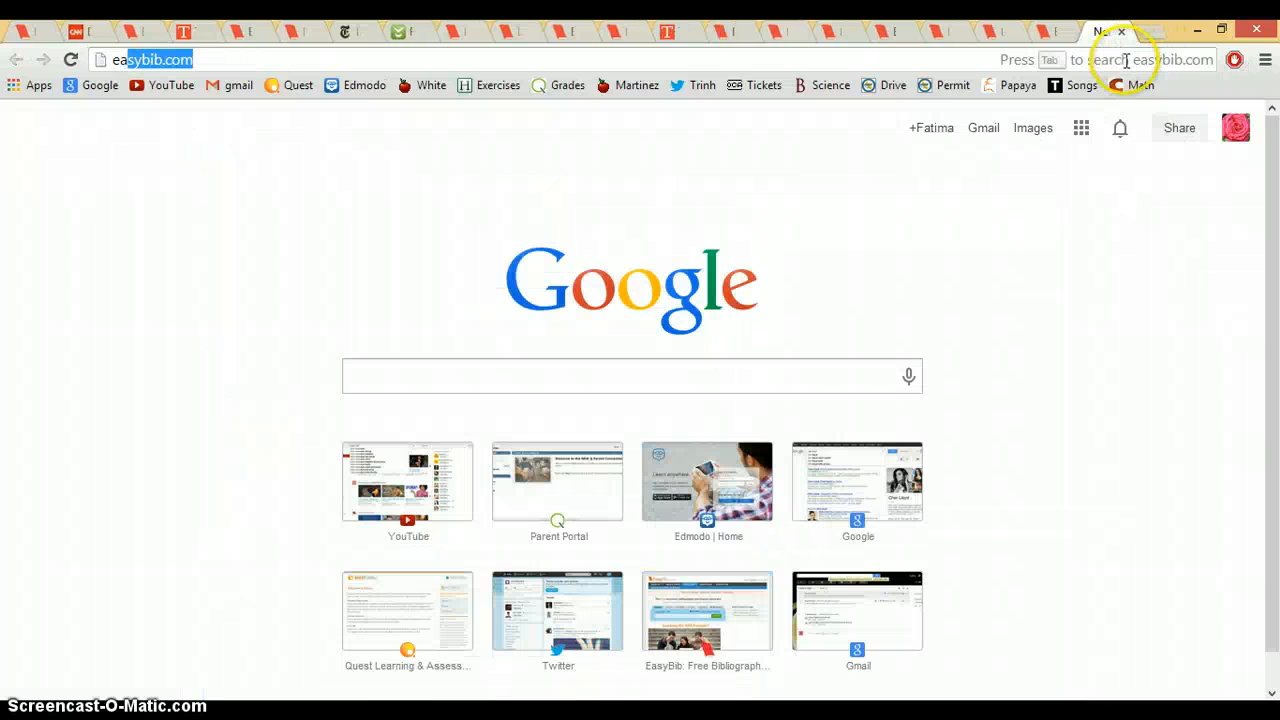
key(Return)
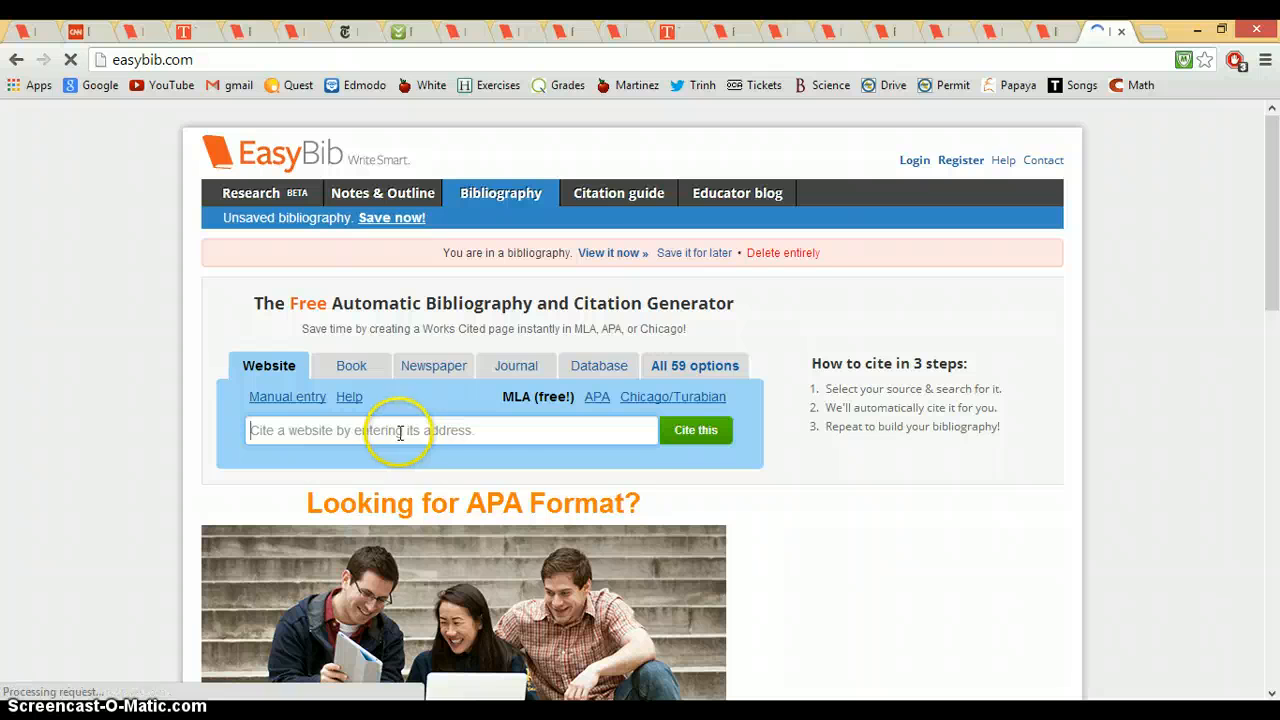
- Start a film citation, search for "The Transporter" and select the Twentieth Century Fox 2003 result
click(400, 432)
click(716, 372)
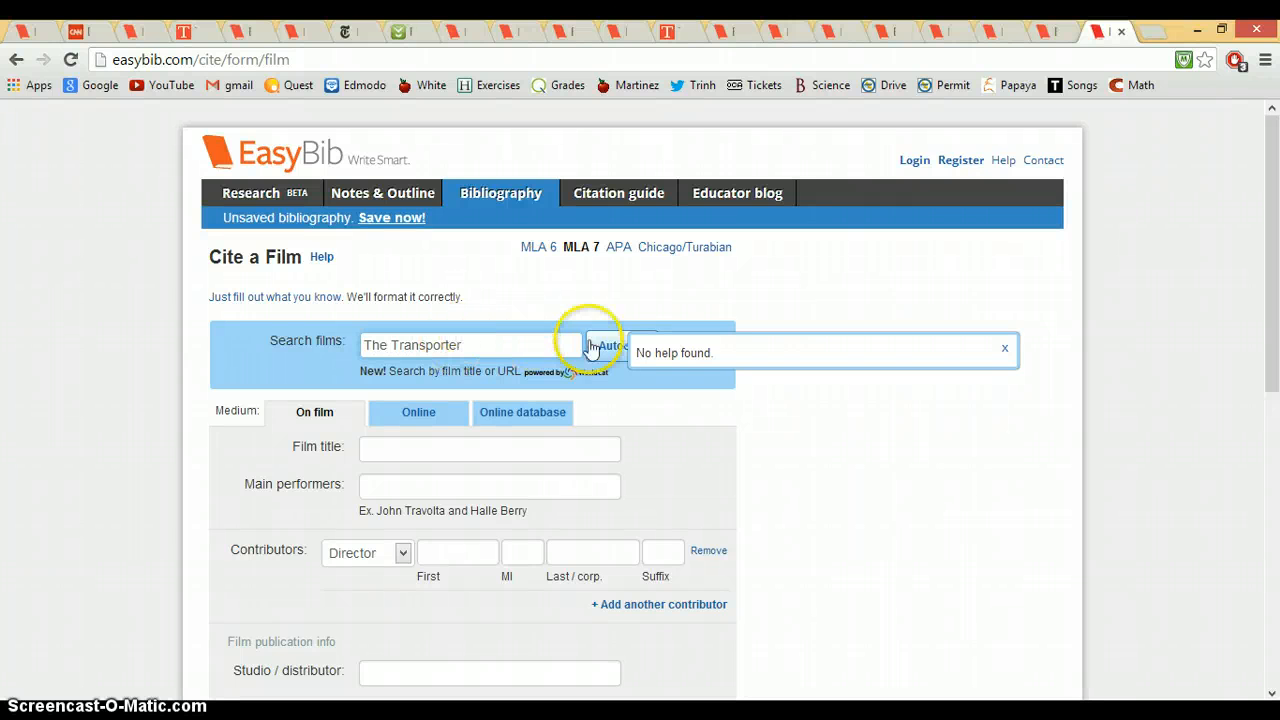
click(606, 368)
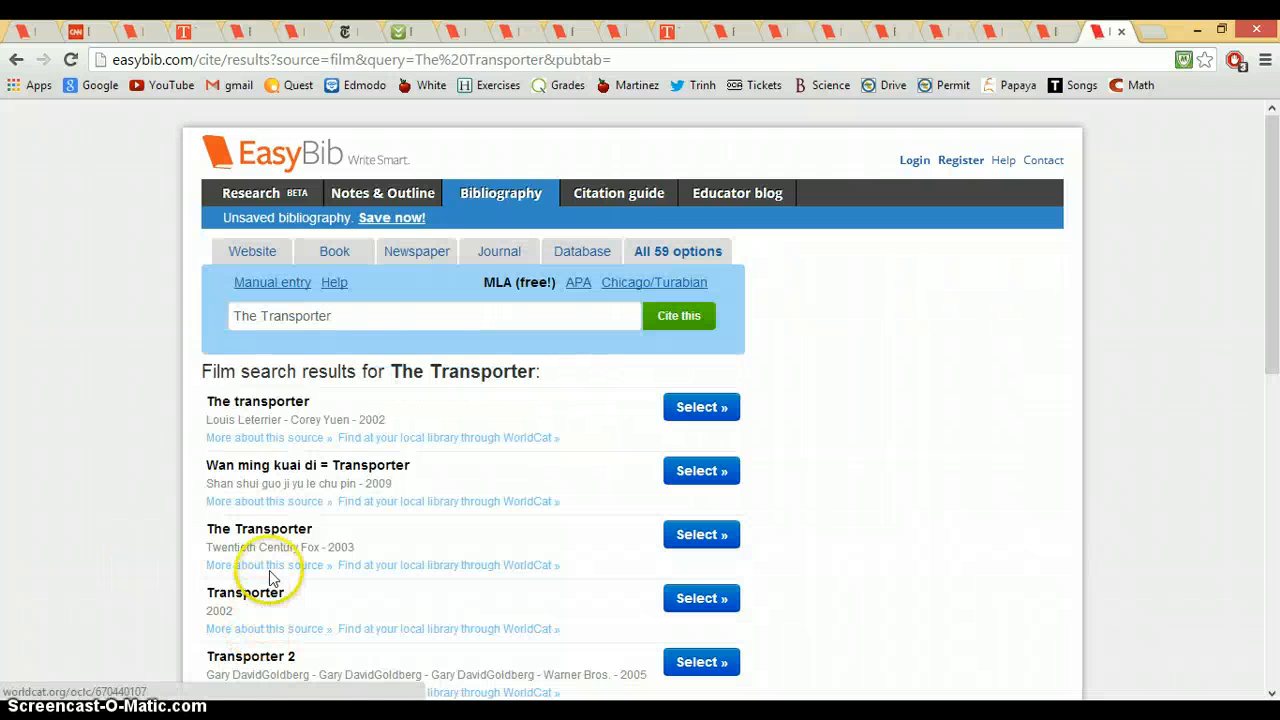
click(697, 536)
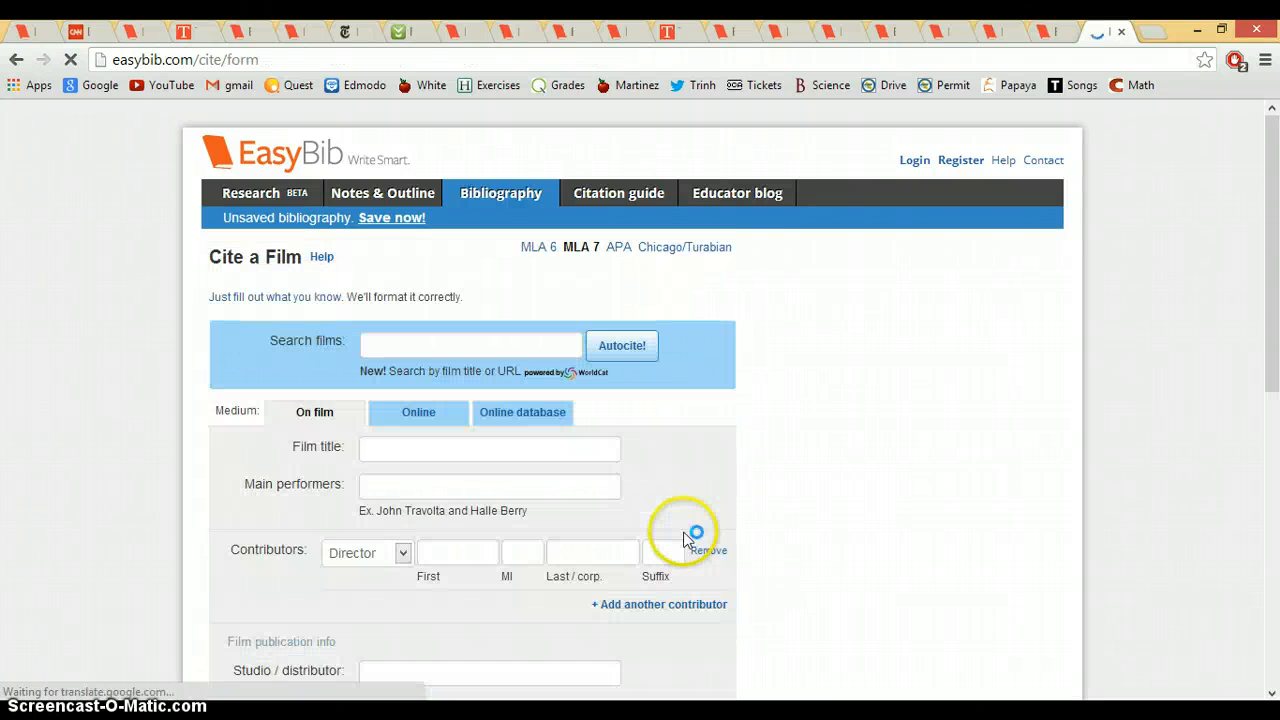
- Set the film citation's main performer to "Jason Stathom"
click(396, 546)
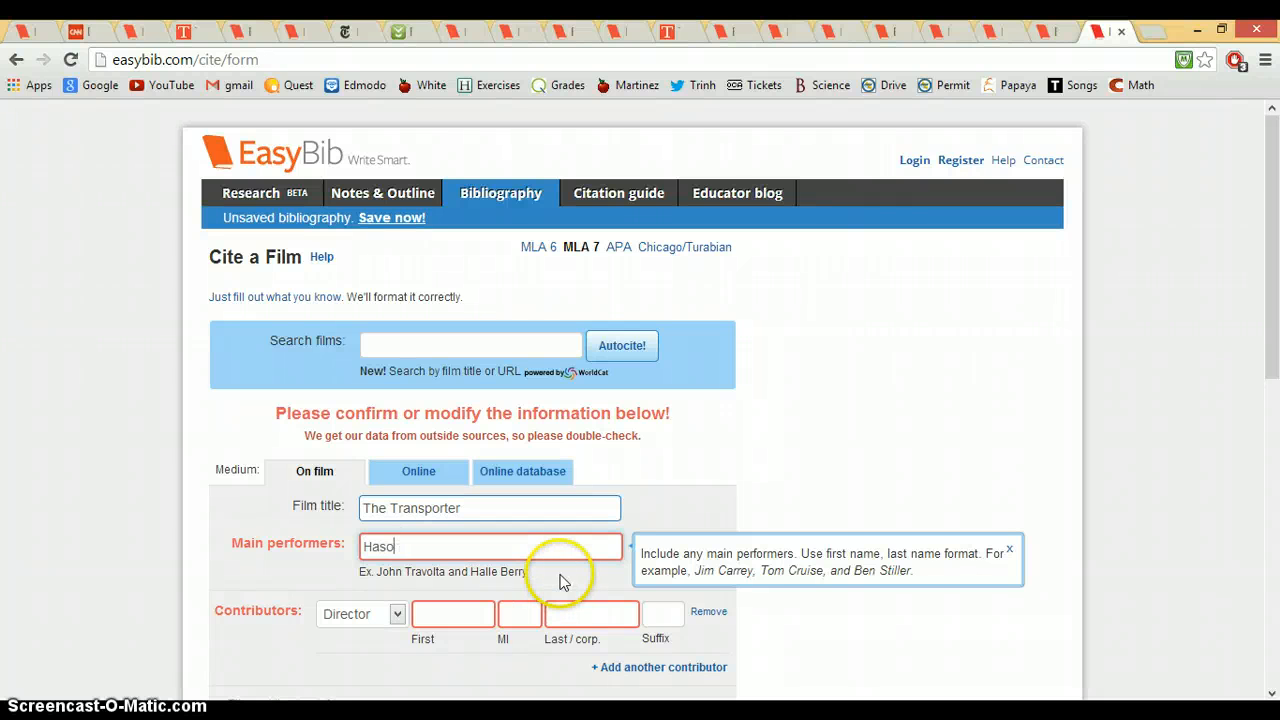
text(aso)
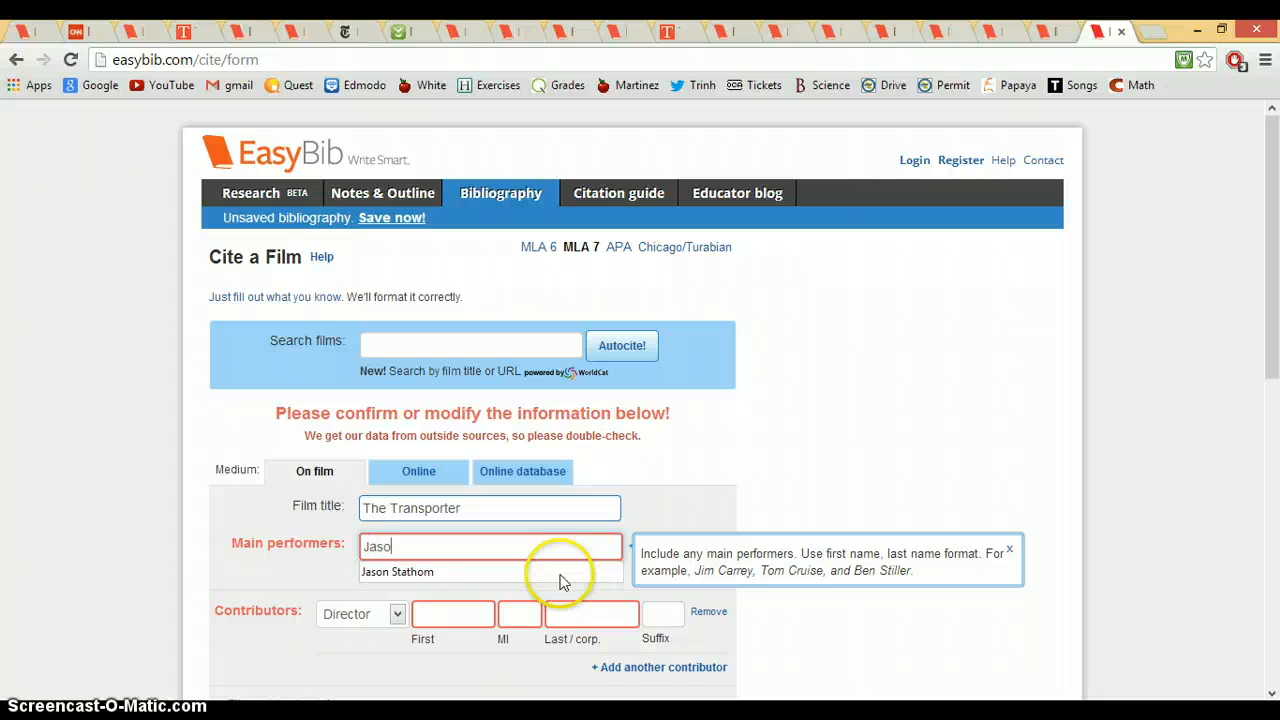
text(n)
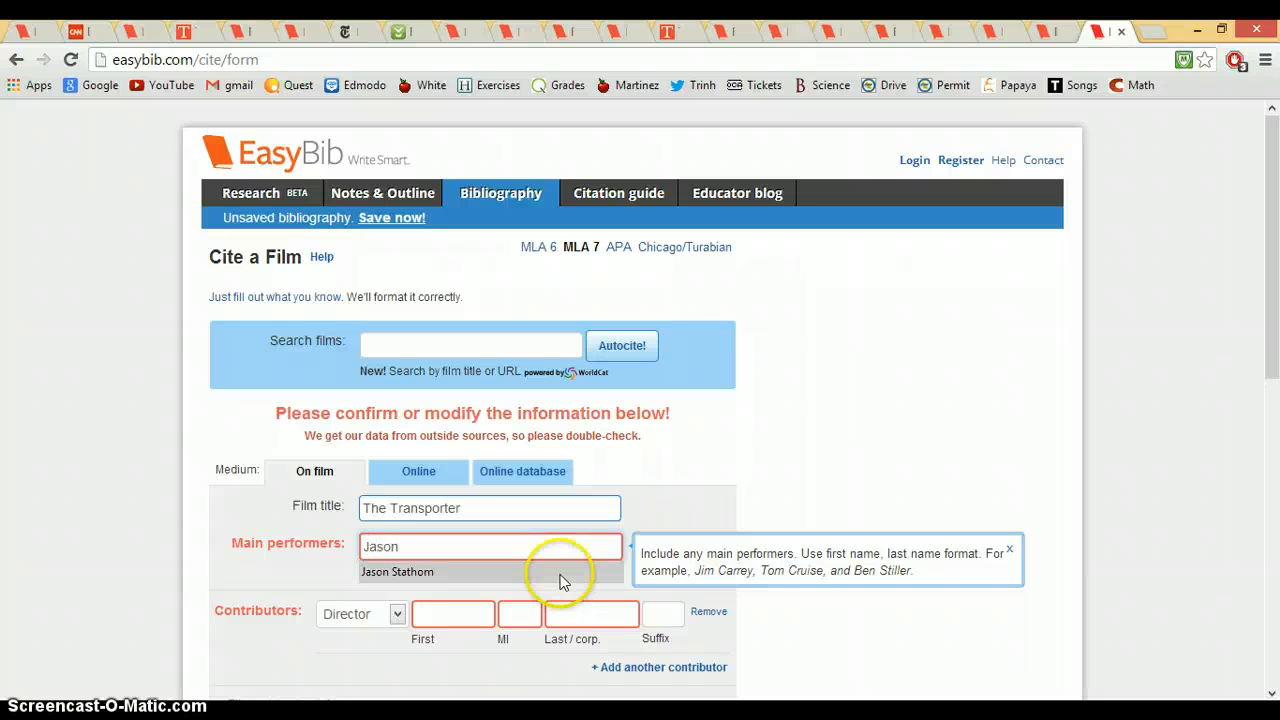
click(563, 574)
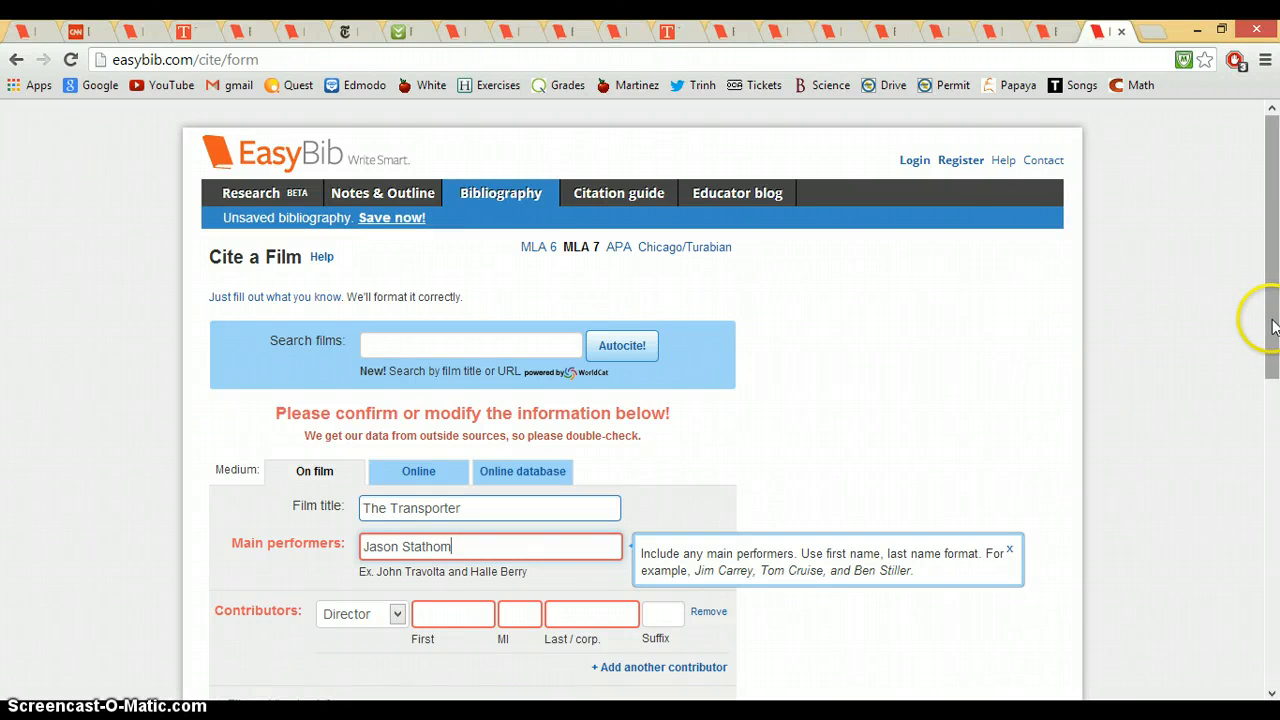
- Enter Cory Yuen as the film's director and choose DVD as the media type
drag(1276, 310, 1276, 350)
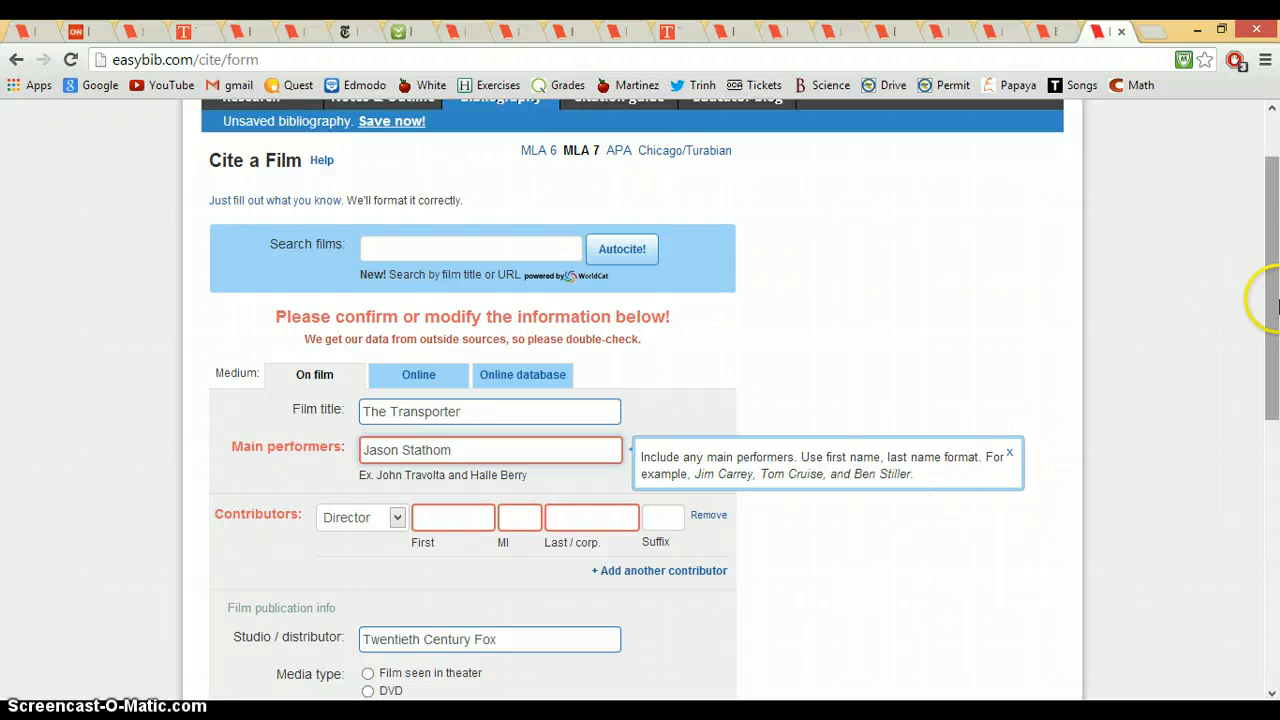
drag(1274, 326, 1276, 430)
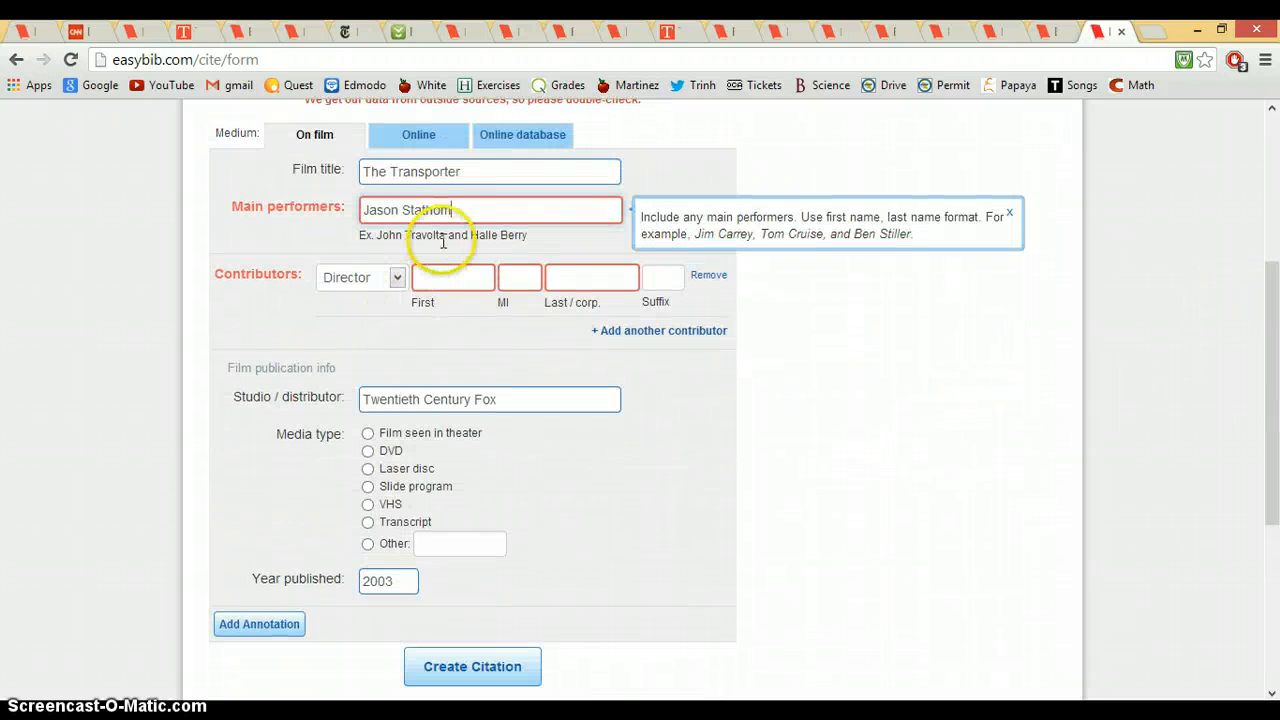
click(439, 272)
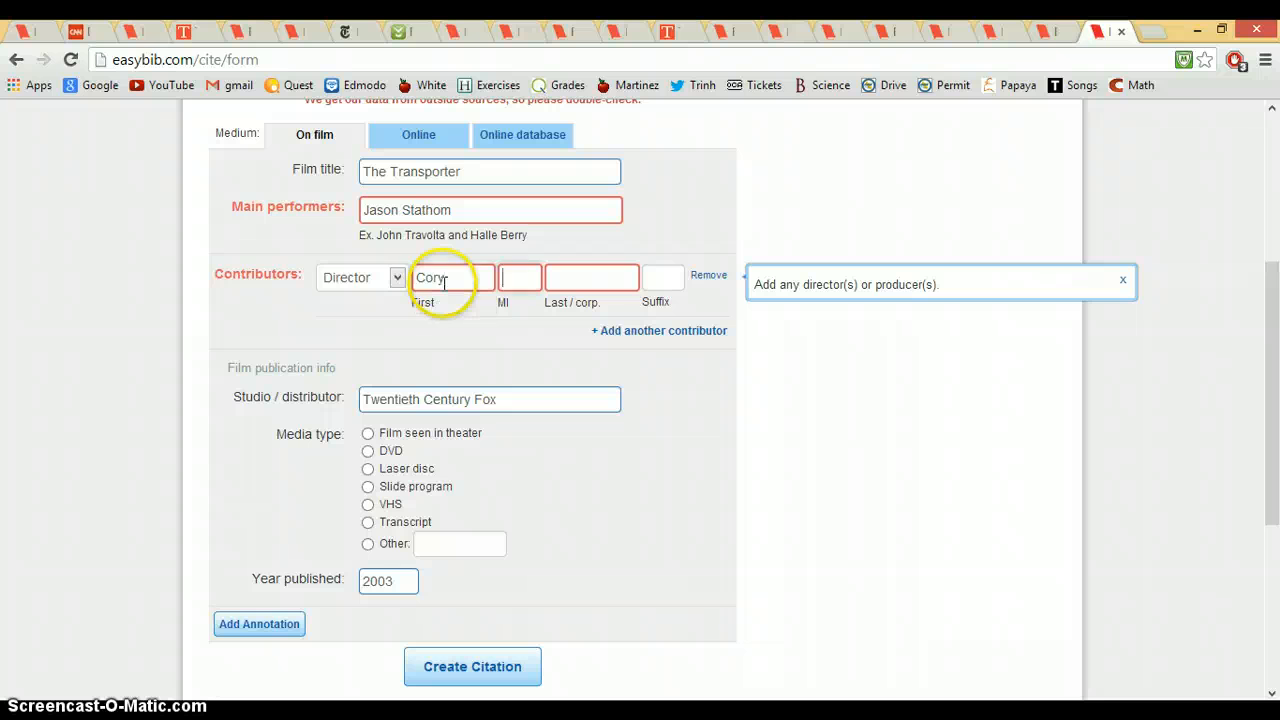
text(Yuen)
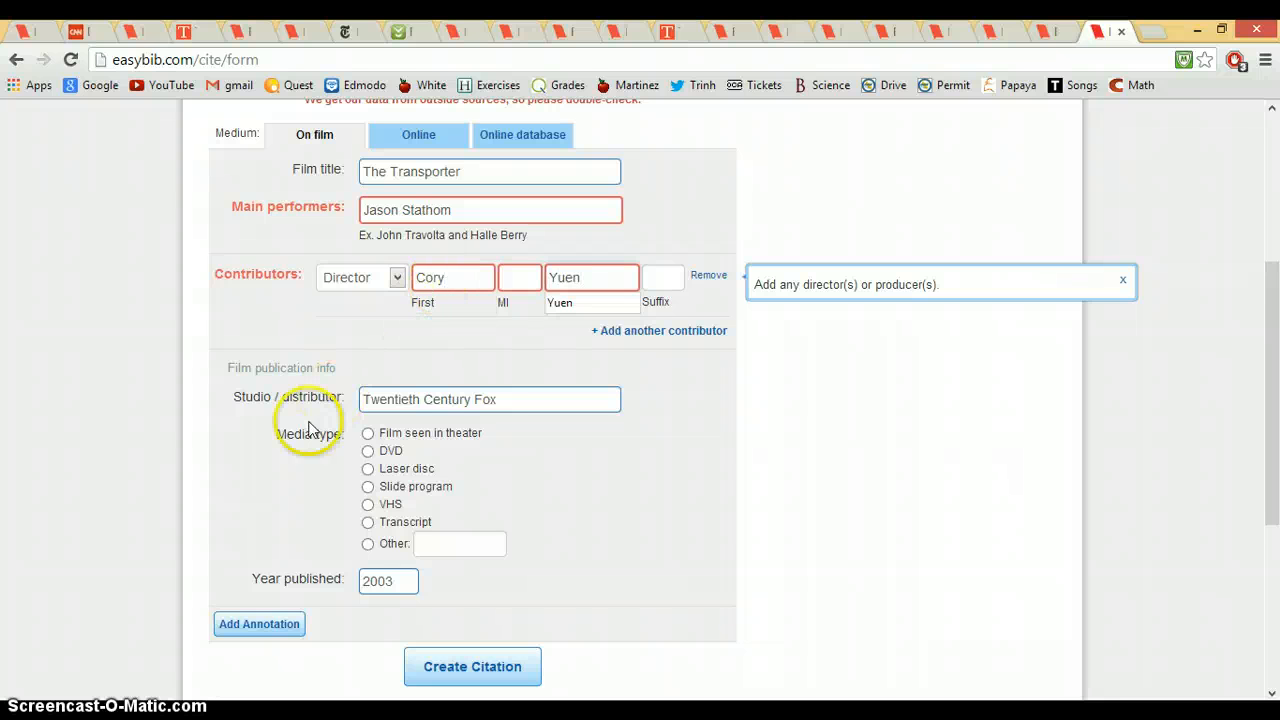
click(370, 454)
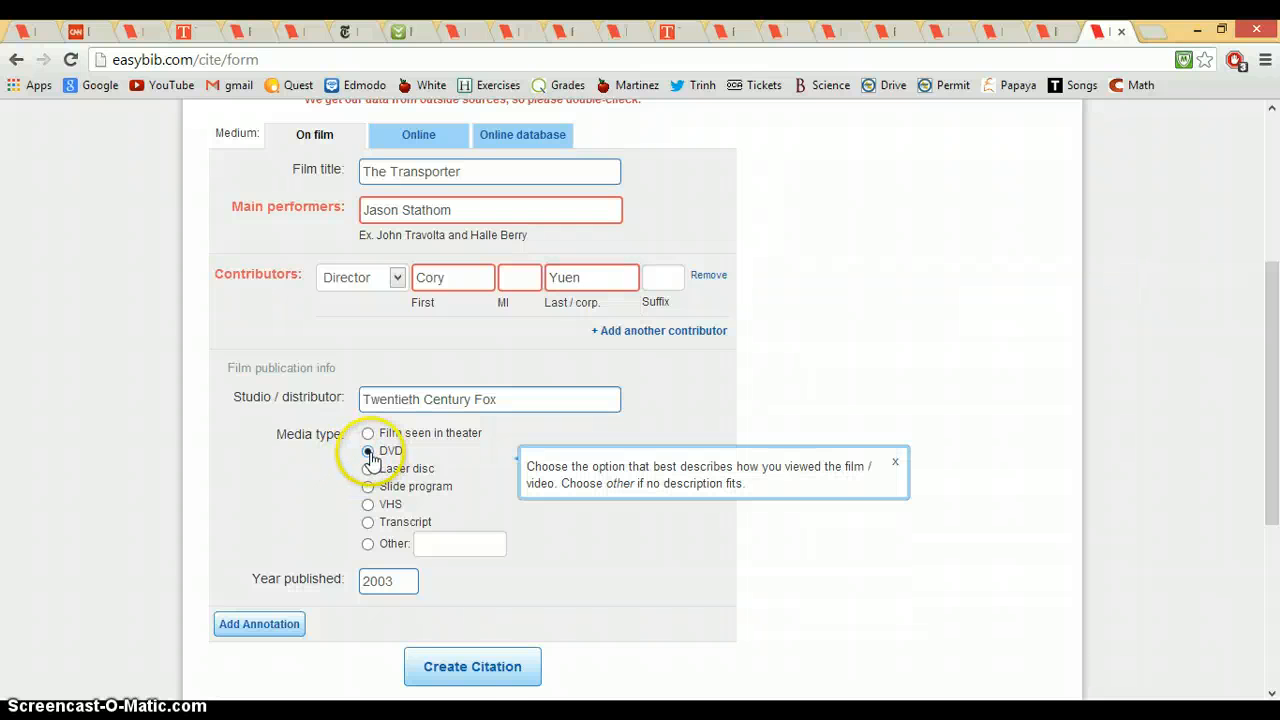
- Create the citation for The Transporter and copy its full text
click(482, 668)
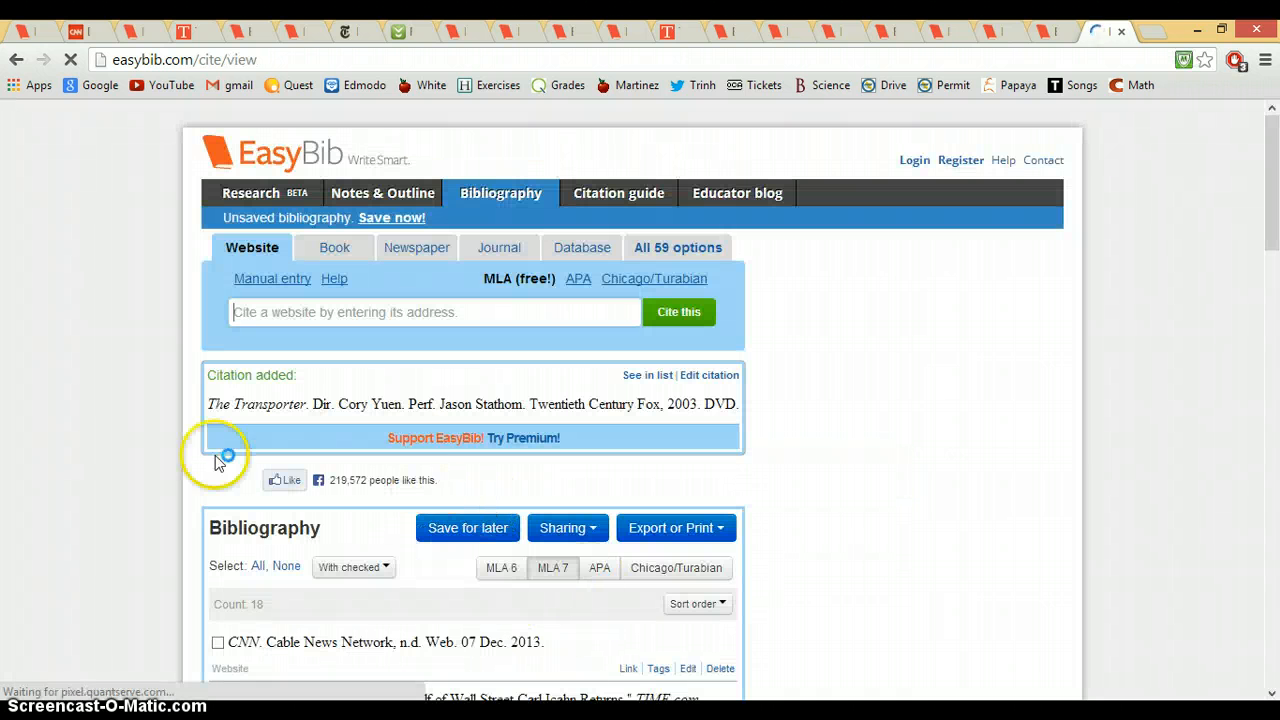
drag(208, 404, 741, 405)
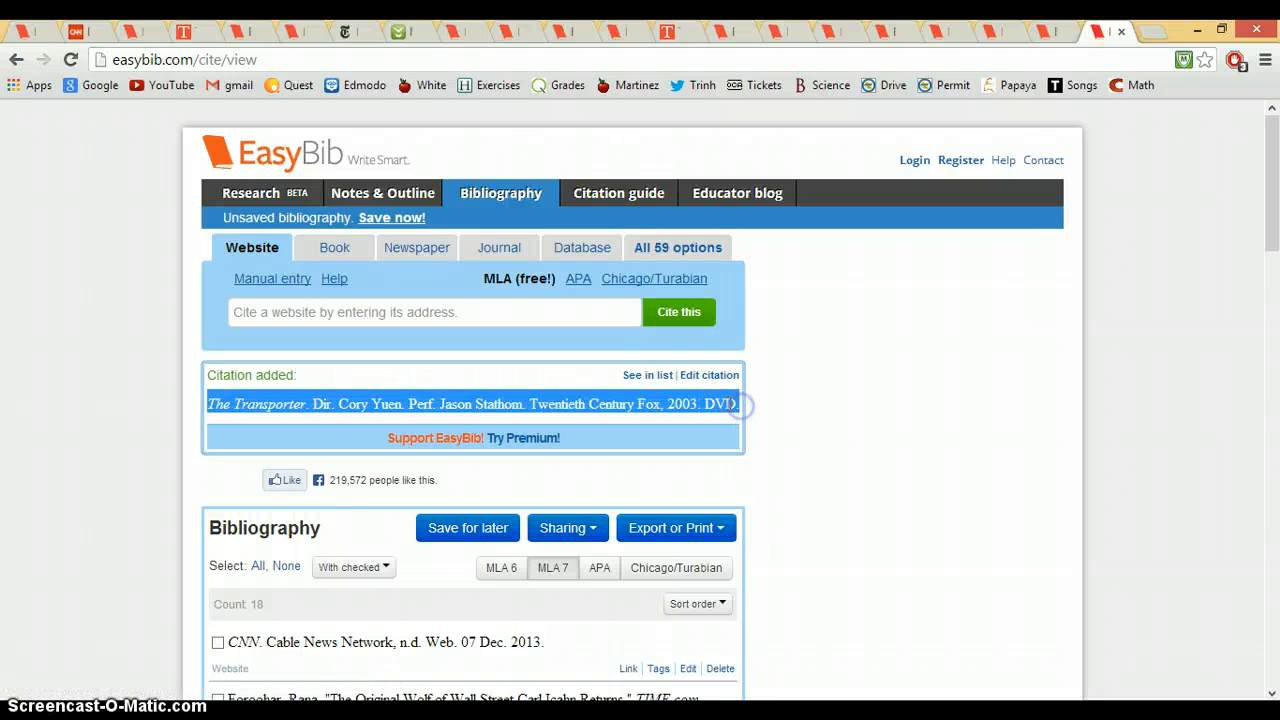
right_click(741, 404)
click(775, 416)
- Switch to Word and paste the film citation below the New York Times entry, keeping the source formatting
key(alt+Tab)
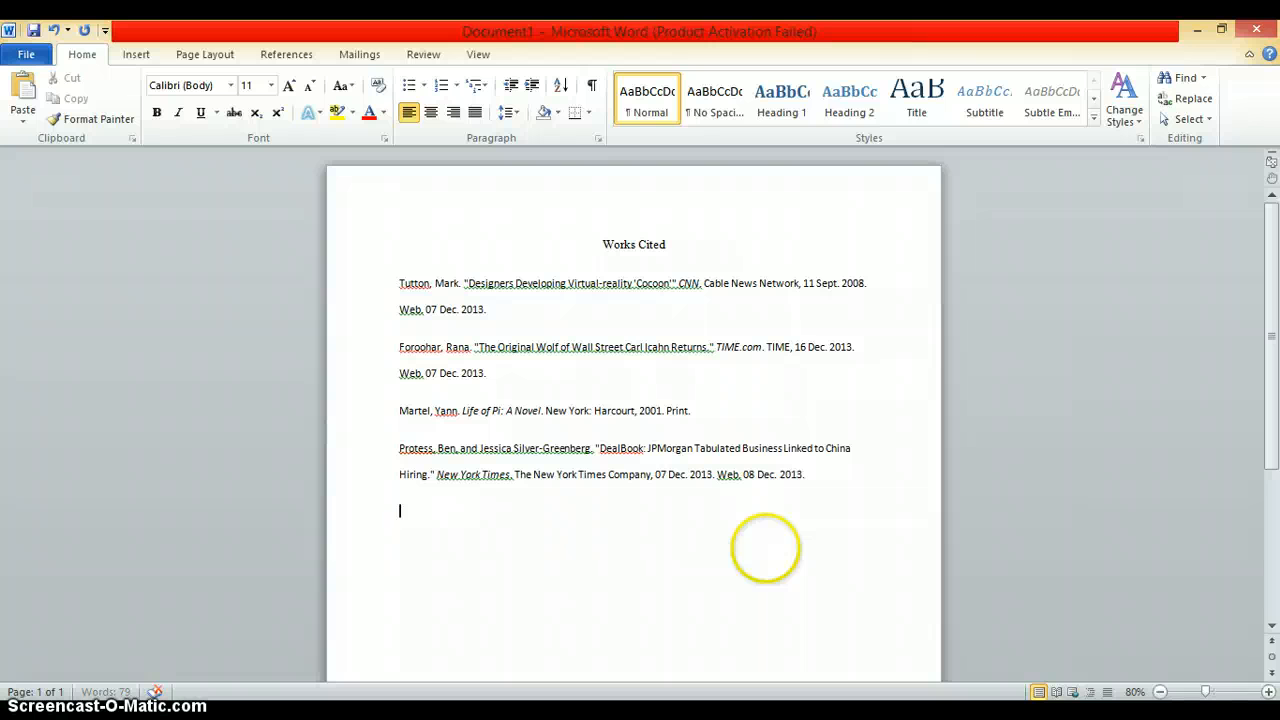
right_click(407, 510)
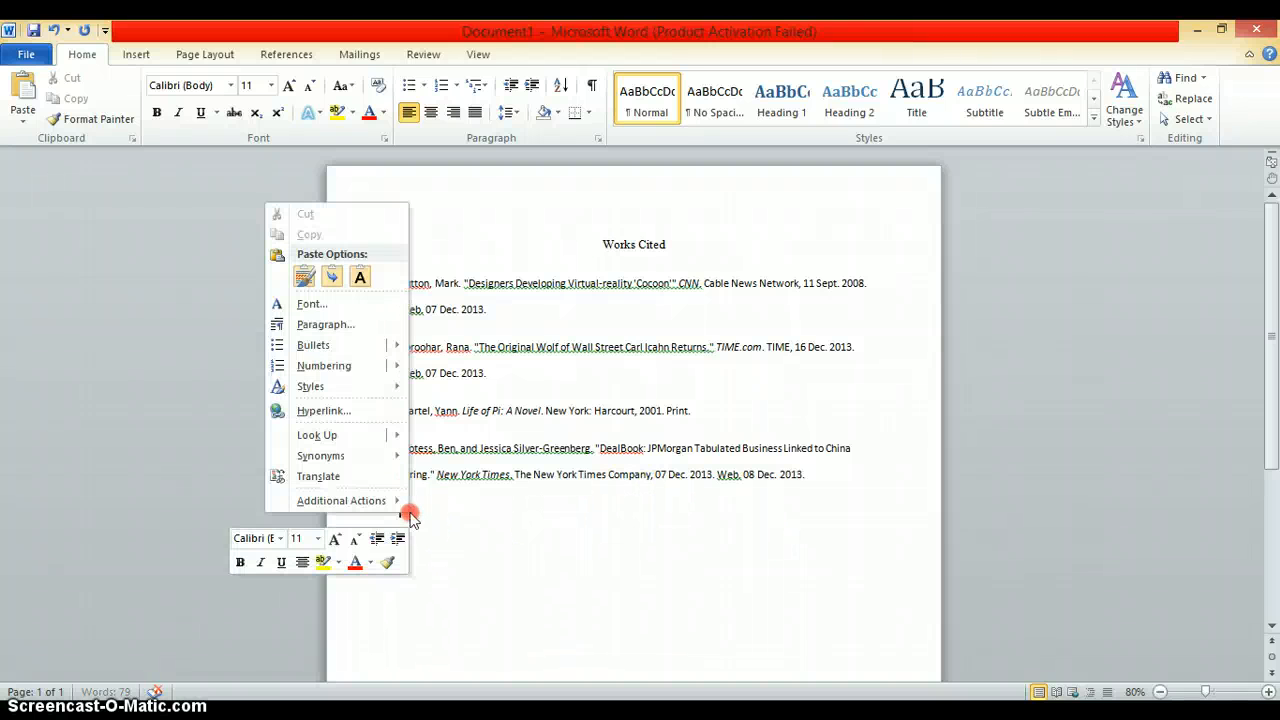
click(304, 277)
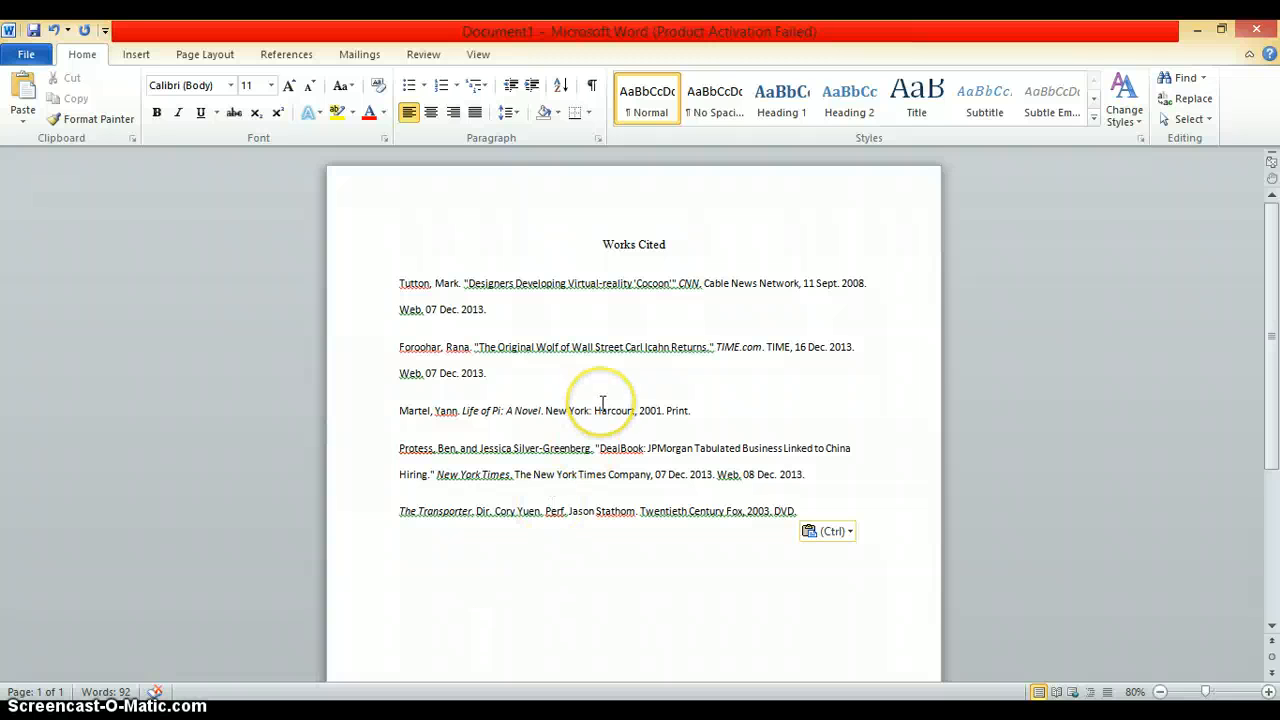
- Set the font size of the Works Cited title and all citations to 12
drag(806, 513, 390, 270)
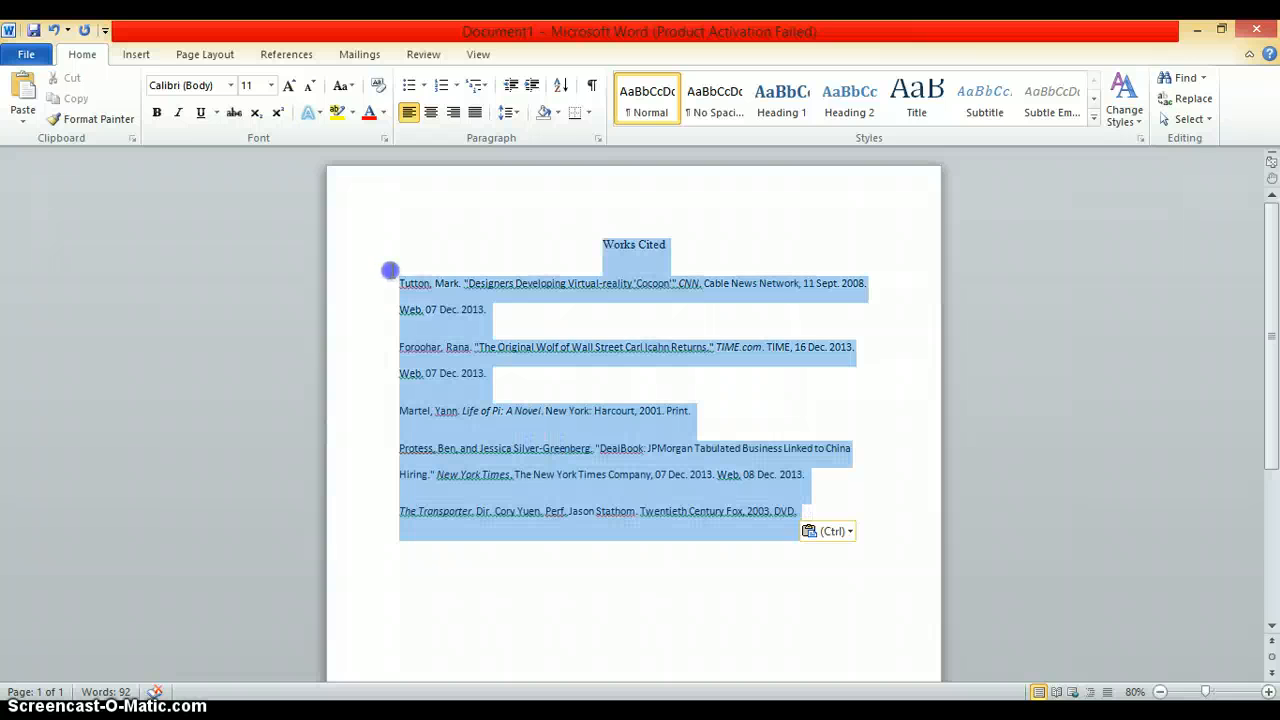
click(270, 85)
click(249, 170)
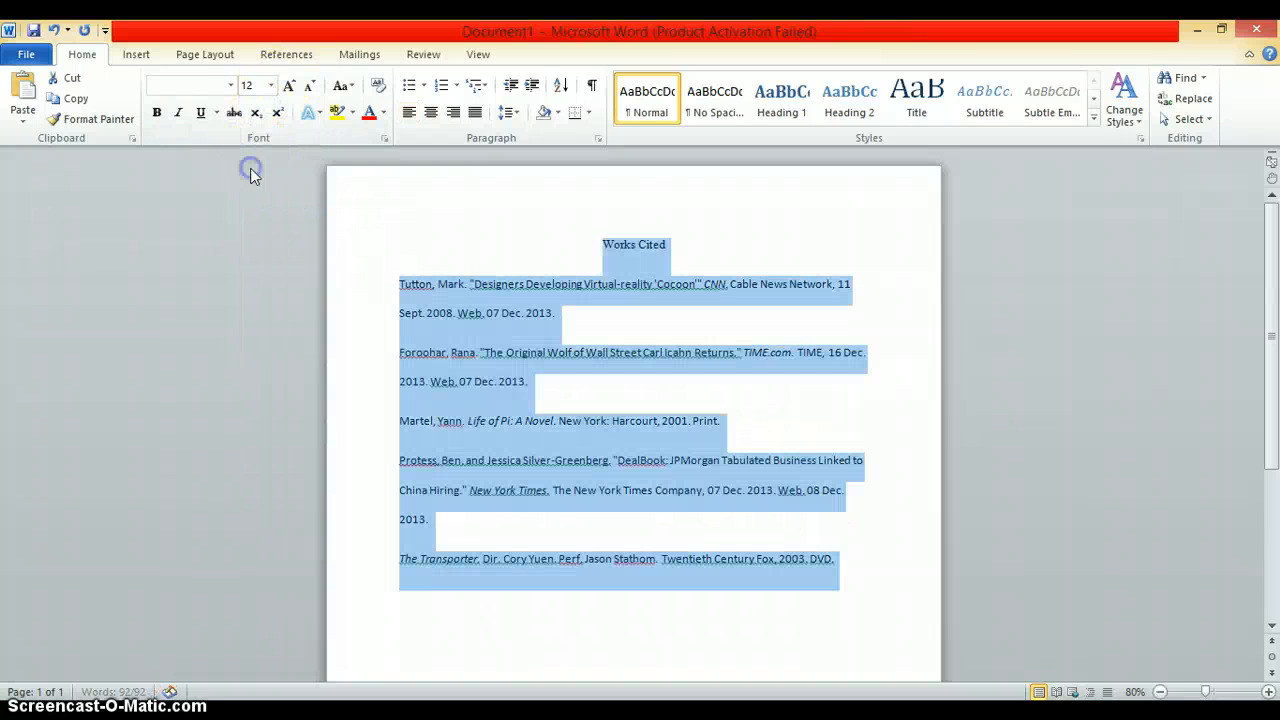
- Set the font of the Works Cited title and all citations to Times New Roman
click(231, 86)
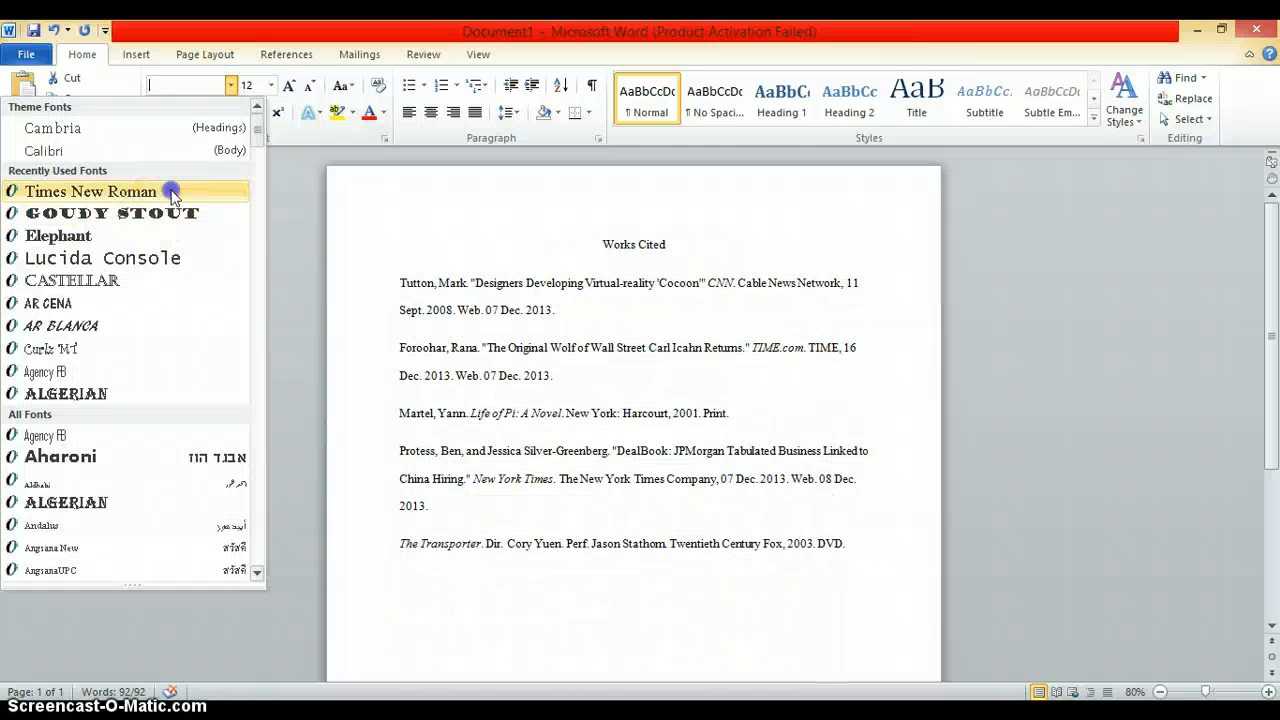
click(169, 191)
click(508, 422)
click(419, 449)
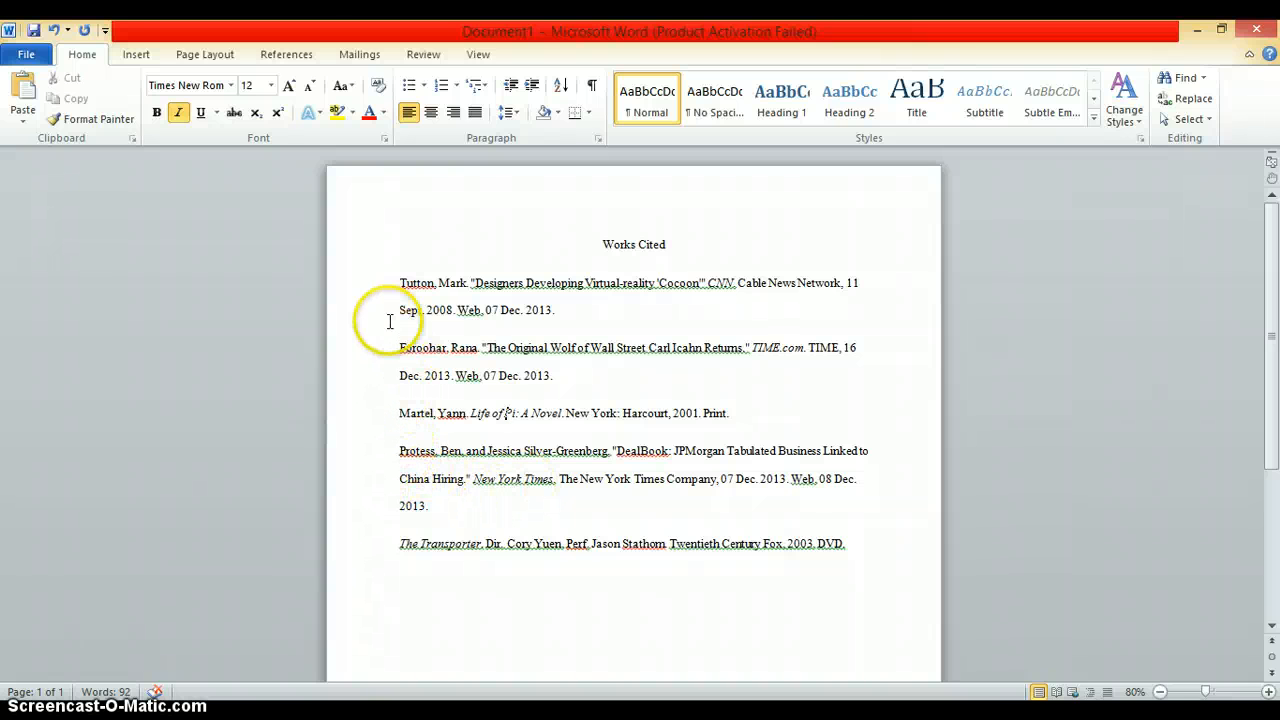
- Move the TIME.com citation directly below the Works Cited title, above the CNN citation, keeping the source formatting
click(554, 373)
drag(554, 373, 390, 361)
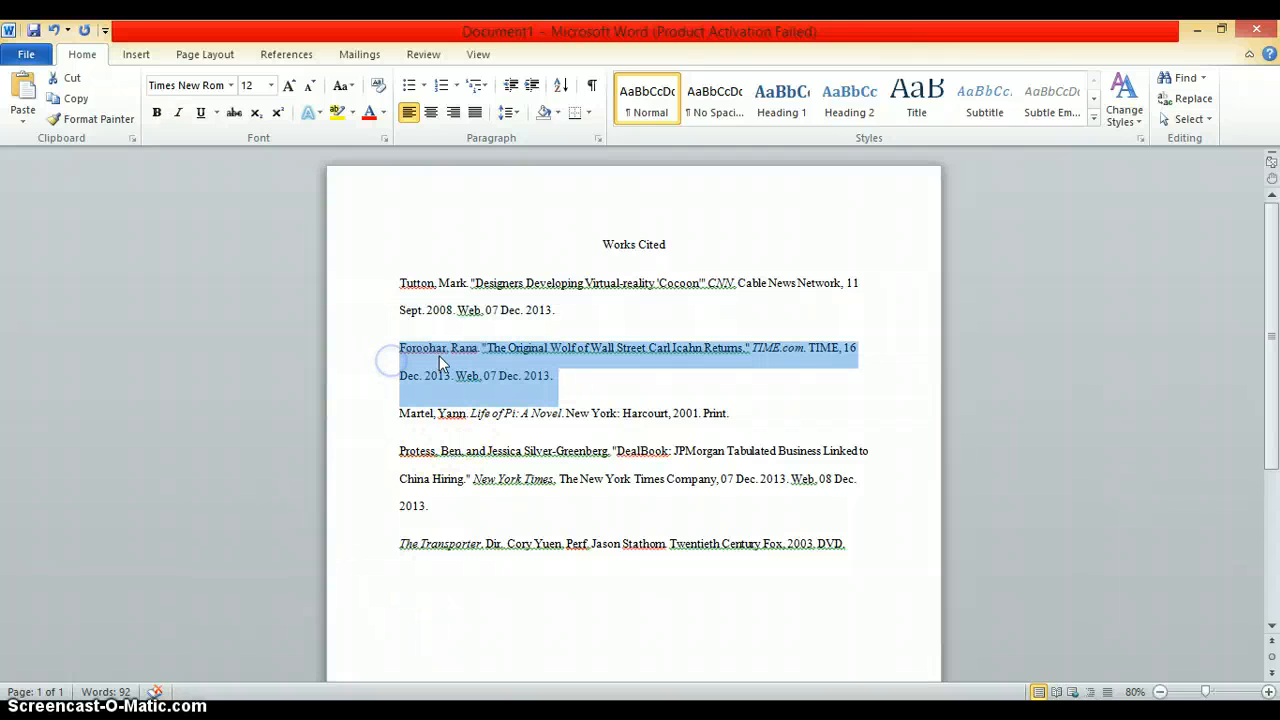
right_click(414, 357)
click(409, 366)
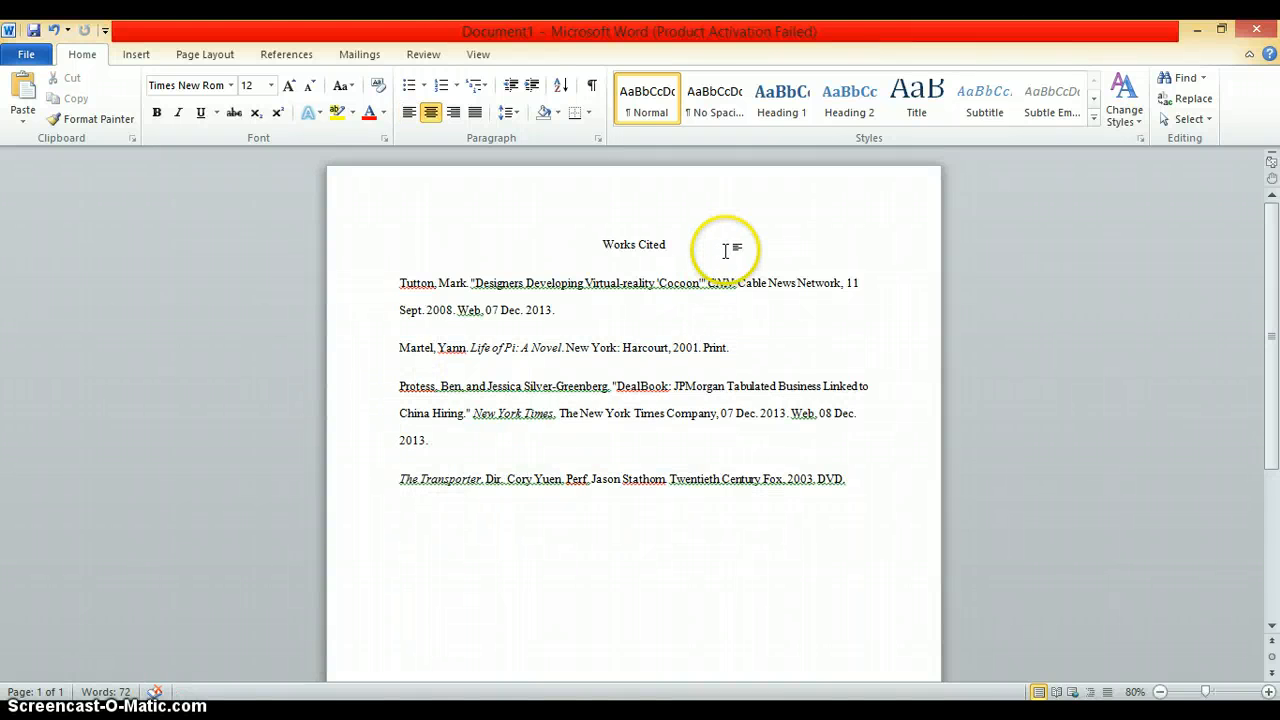
click(726, 250)
key(Return)
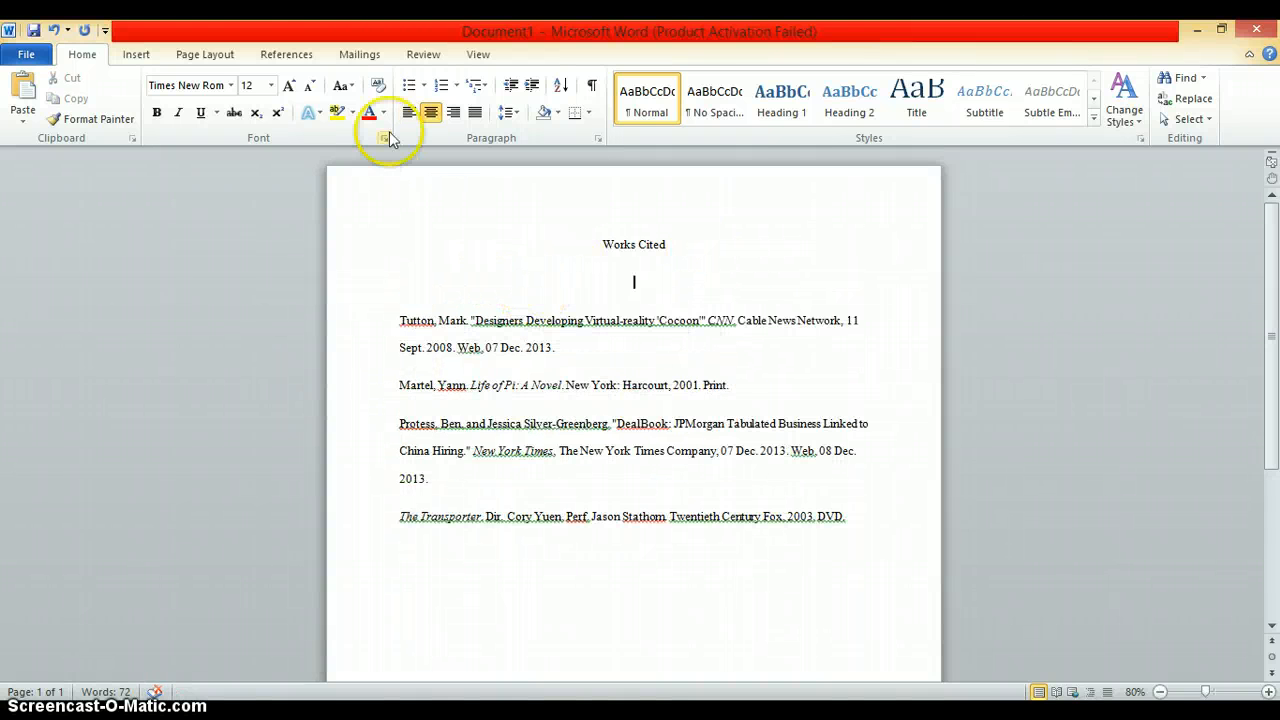
right_click(405, 282)
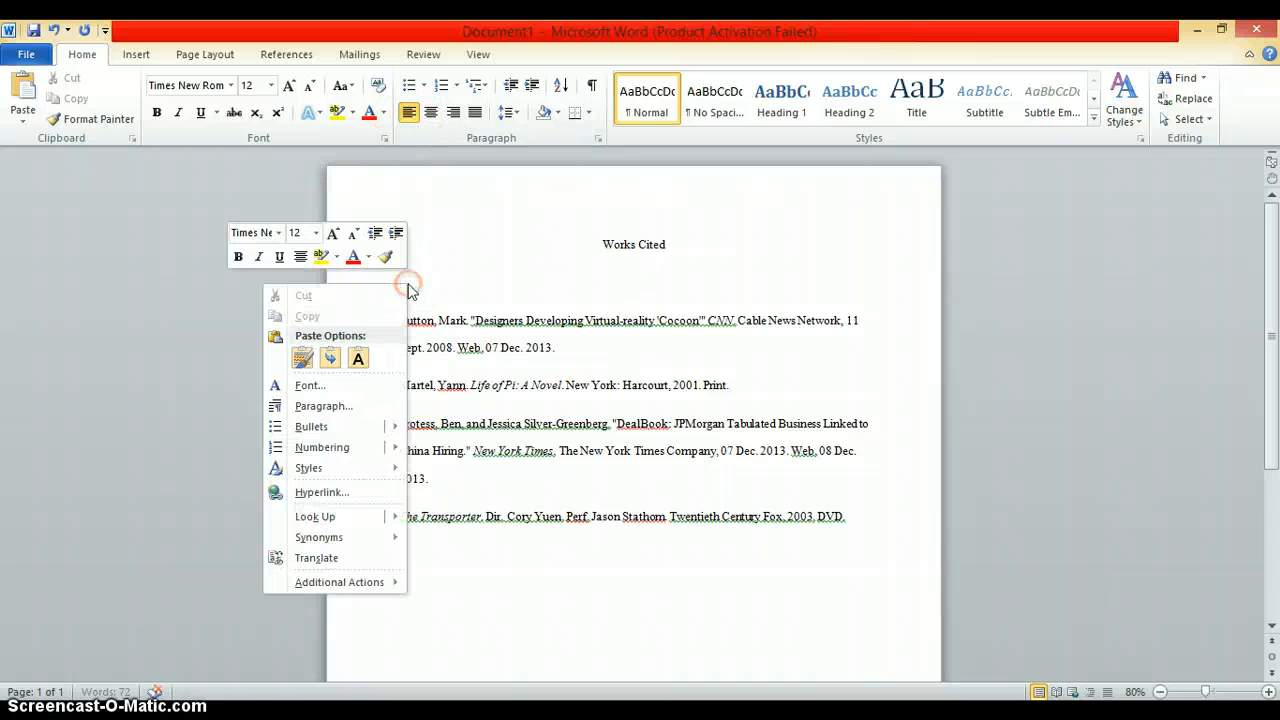
click(303, 357)
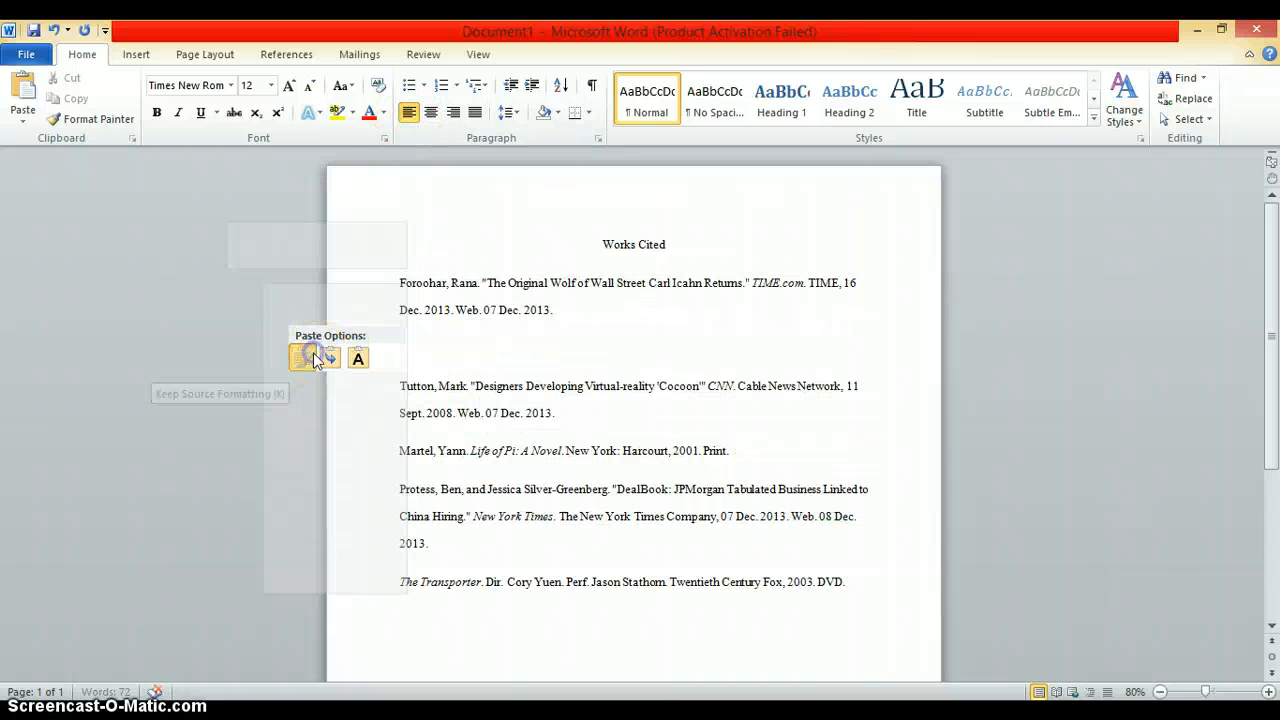
click(398, 383)
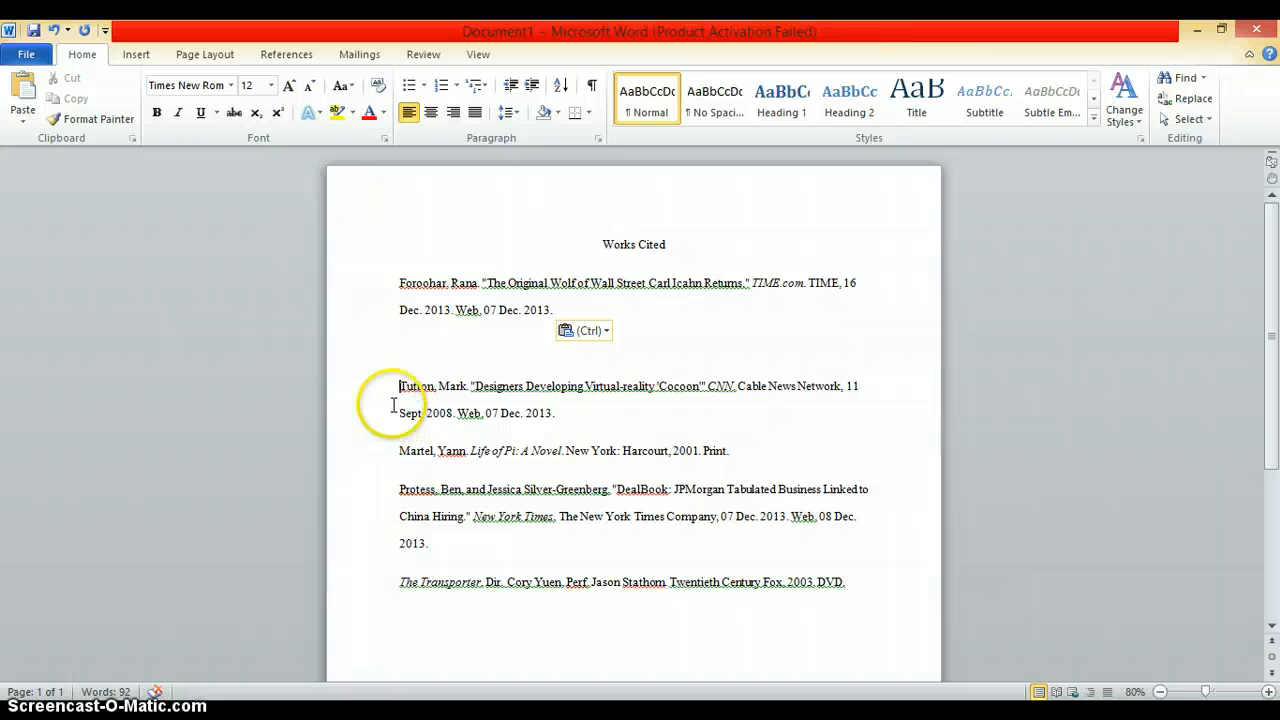
- Move the Life of Pi citation directly below the TIME.com citation, keeping the source formatting
drag(729, 450, 400, 450)
right_click(417, 468)
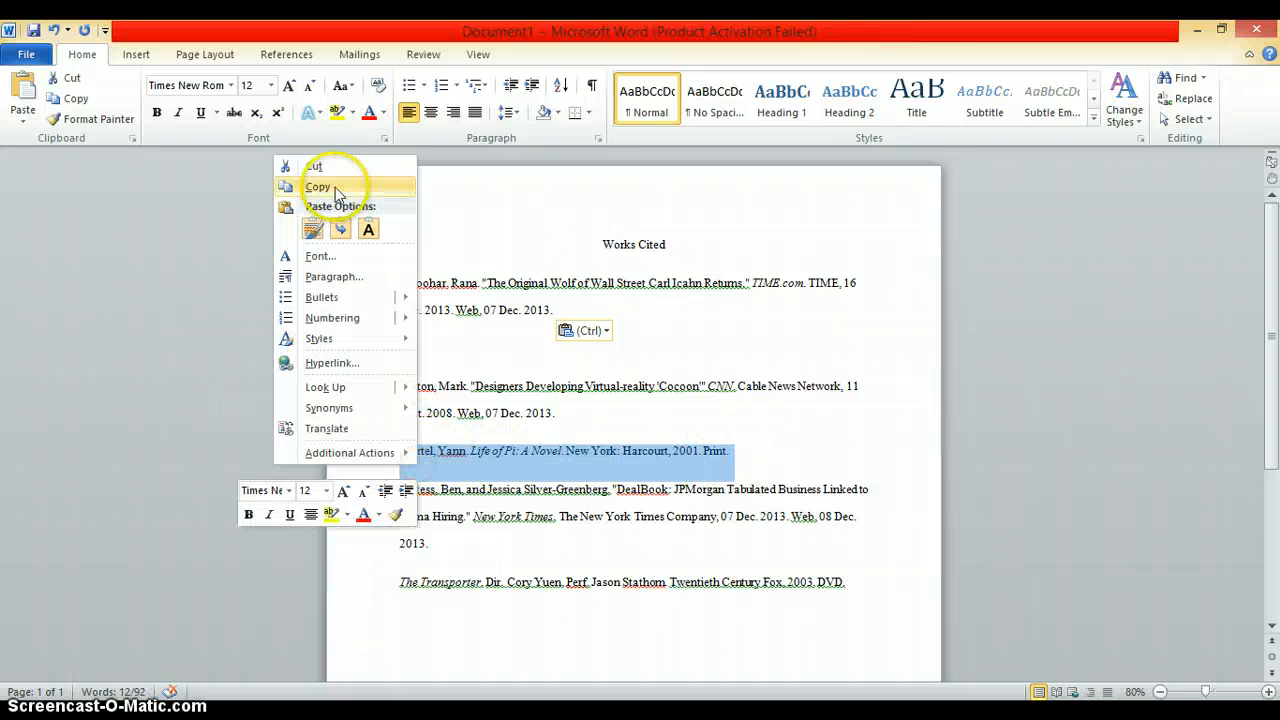
click(332, 165)
click(588, 312)
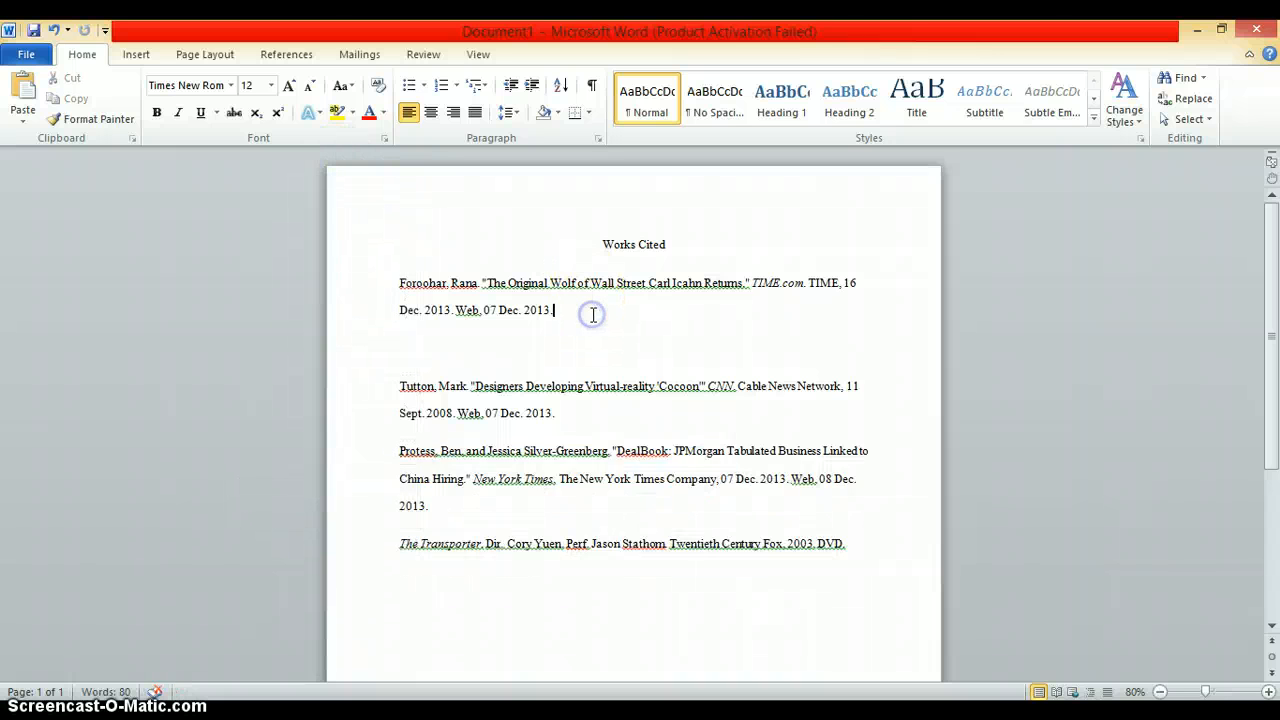
key(Return)
right_click(410, 352)
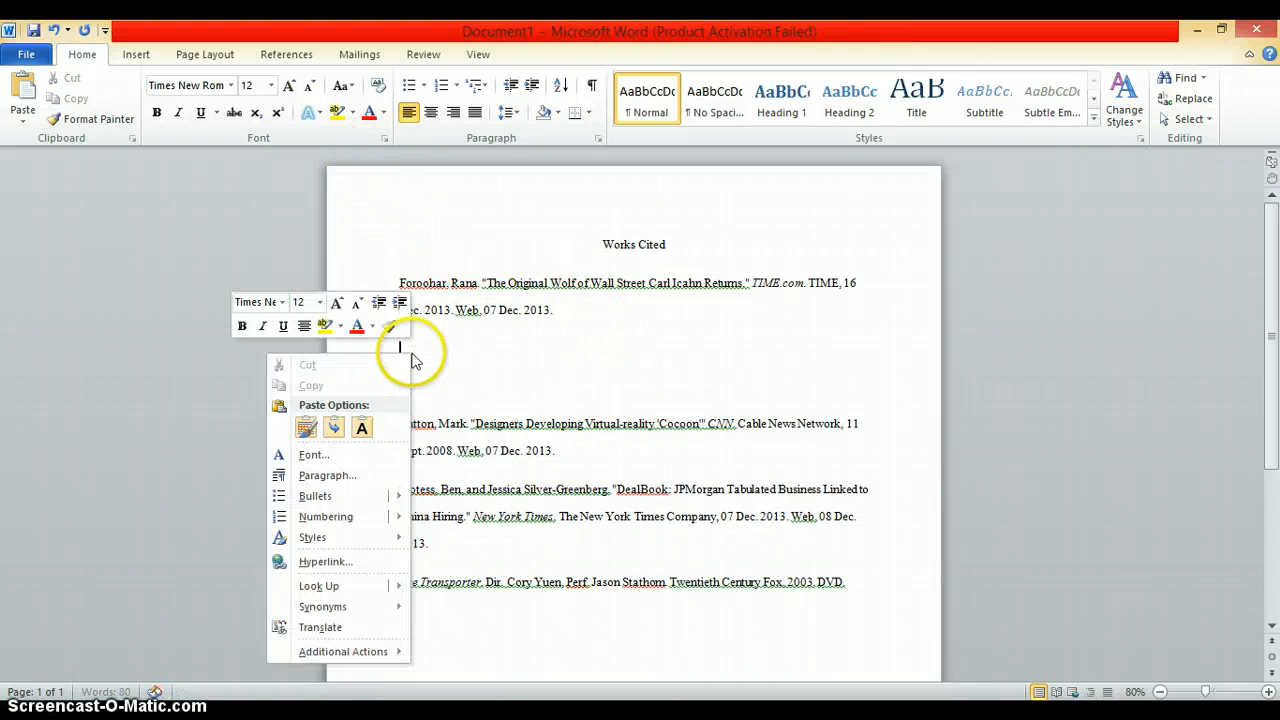
click(306, 428)
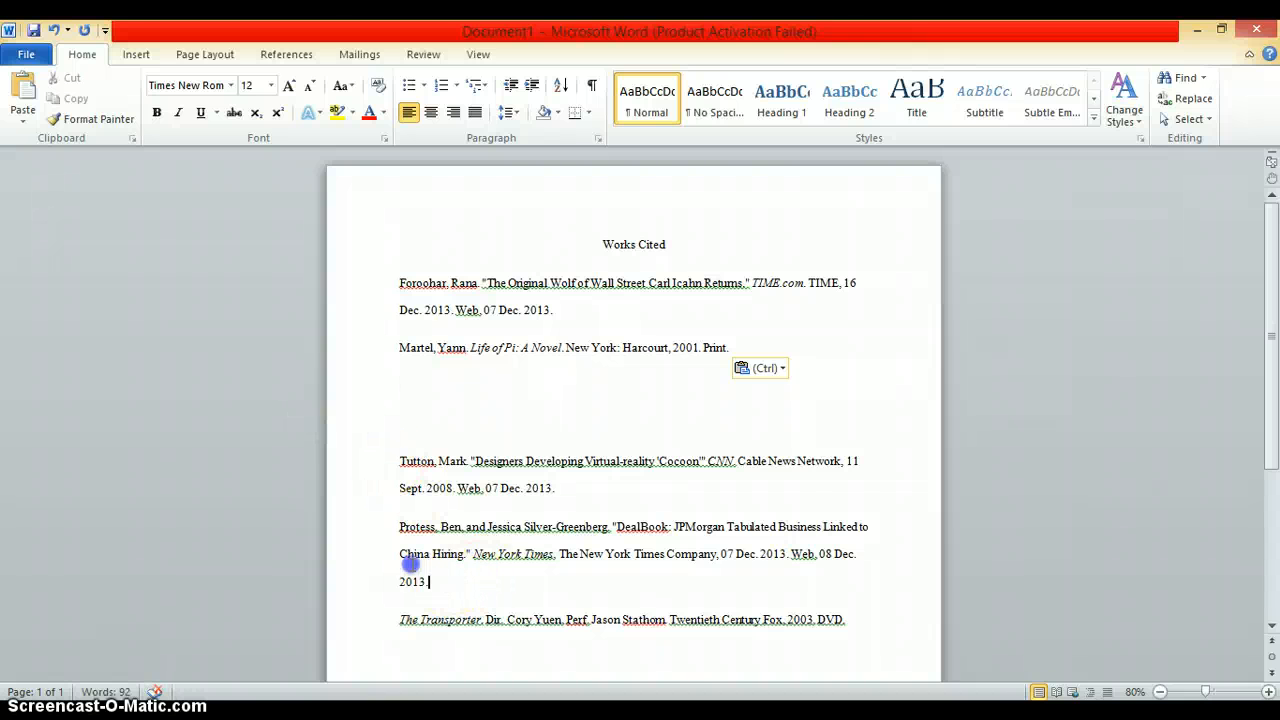
- Move the New York Times citation directly below the Life of Pi citation, keeping the source formatting
drag(410, 564, 386, 529)
right_click(386, 529)
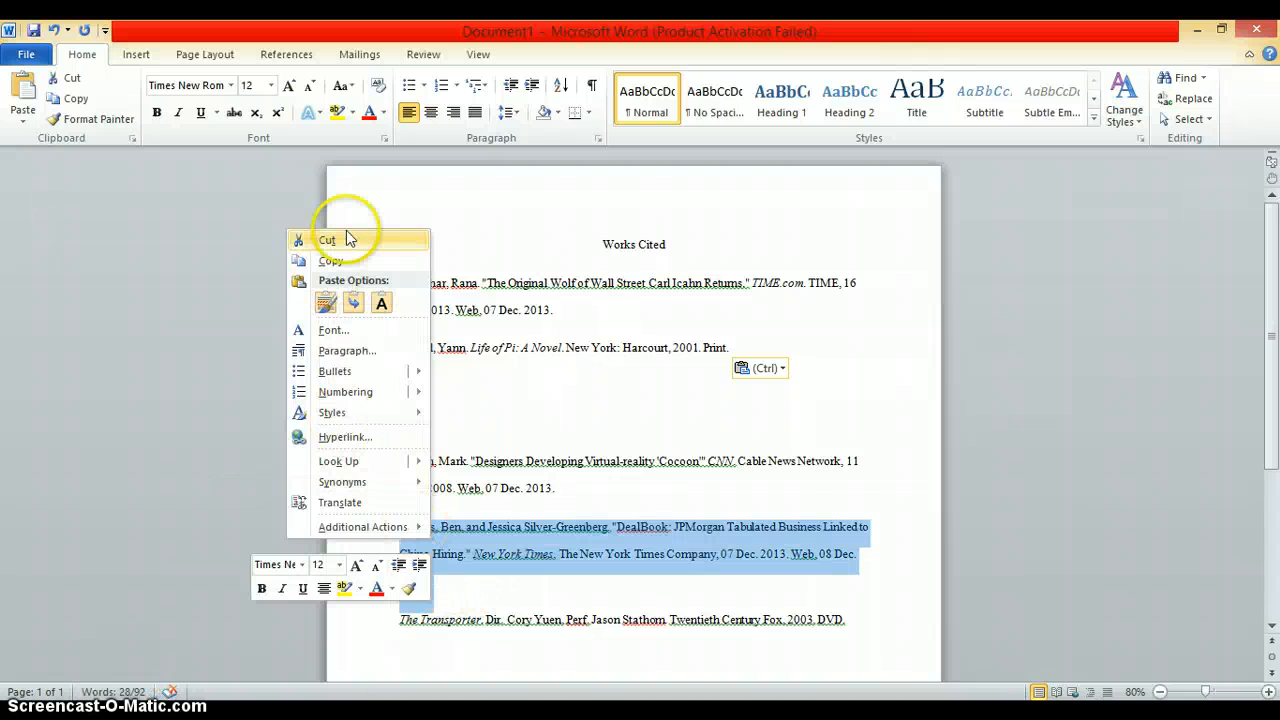
click(360, 240)
click(750, 347)
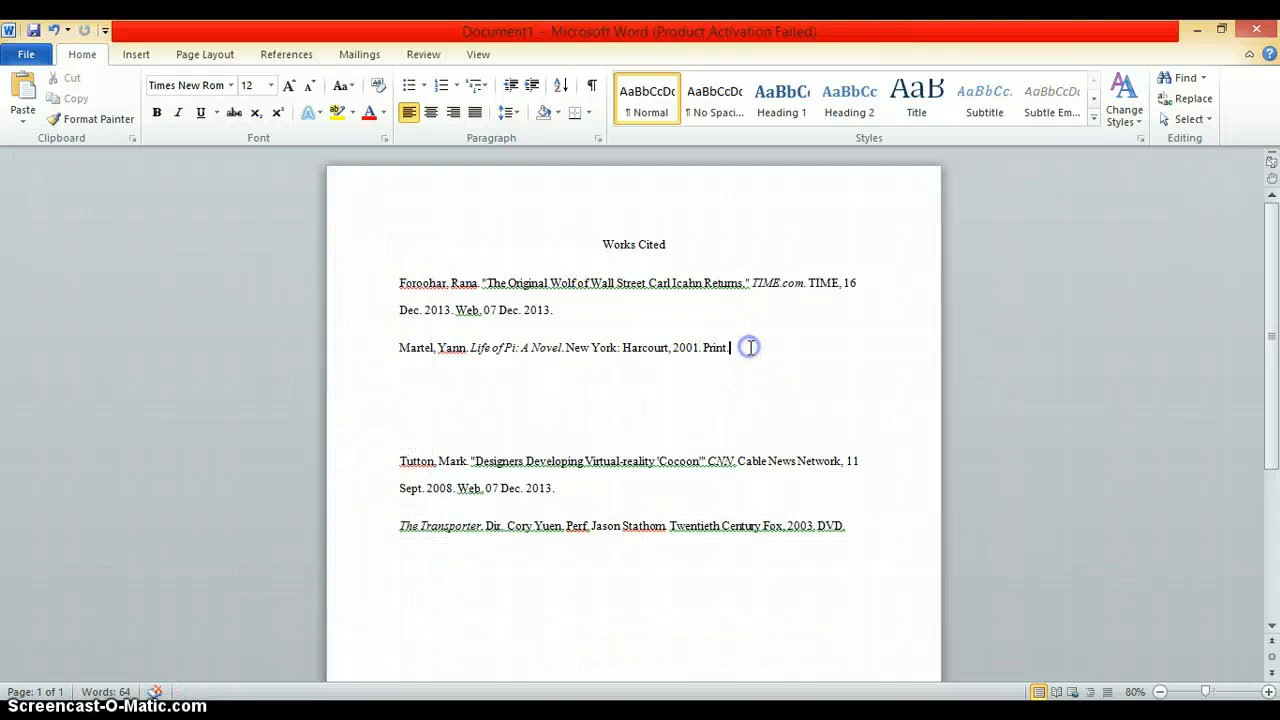
key(Return)
right_click(406, 383)
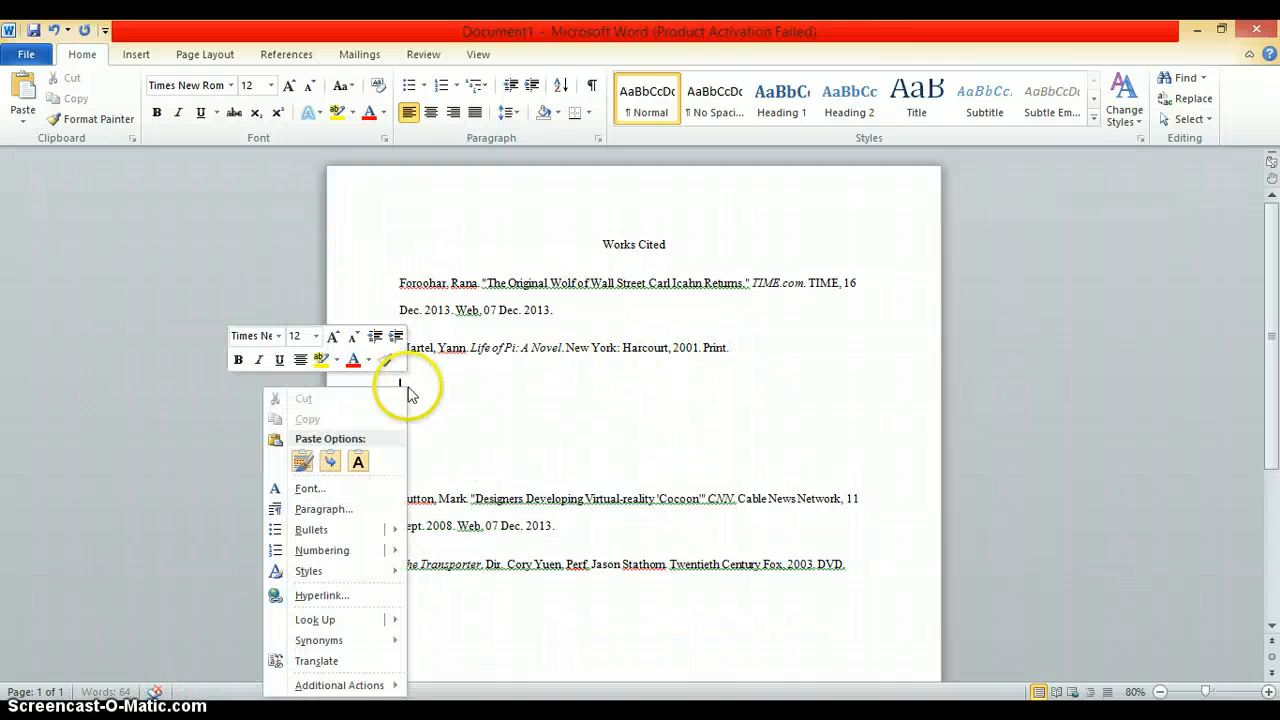
click(302, 461)
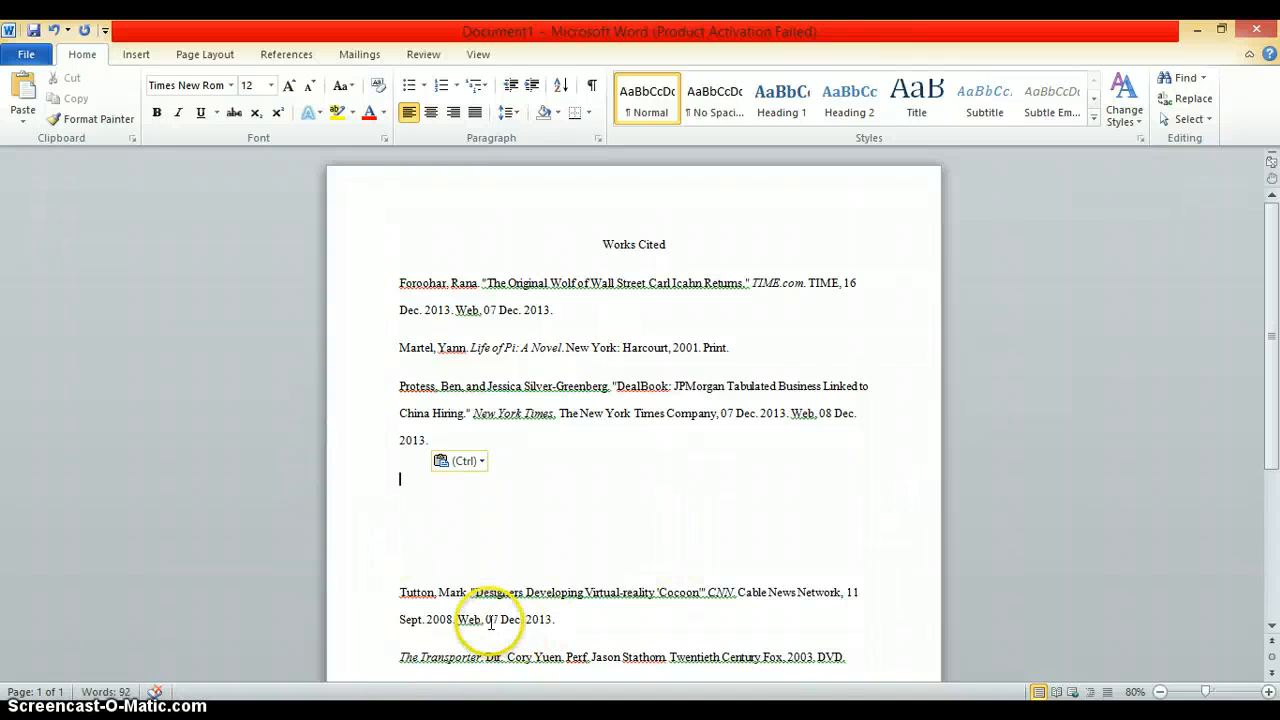
- Move The Transporter film citation directly below the New York Times citation
drag(871, 651, 430, 668)
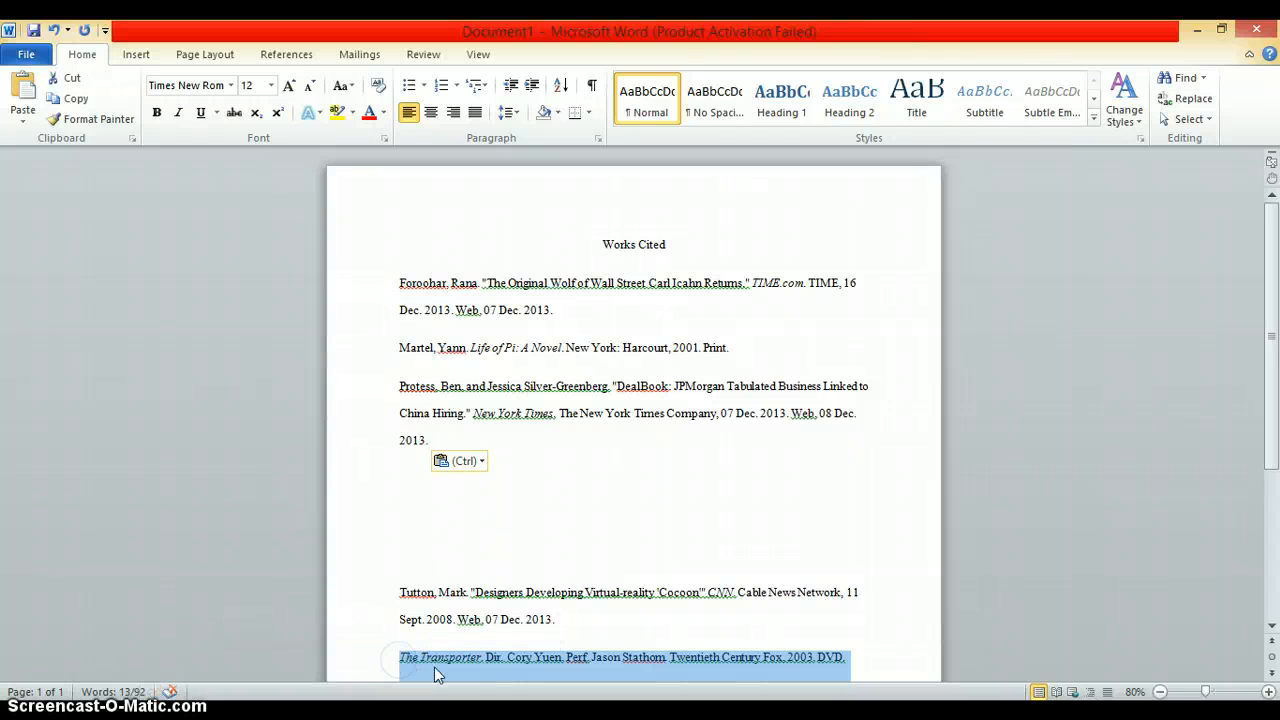
right_click(434, 667)
click(330, 370)
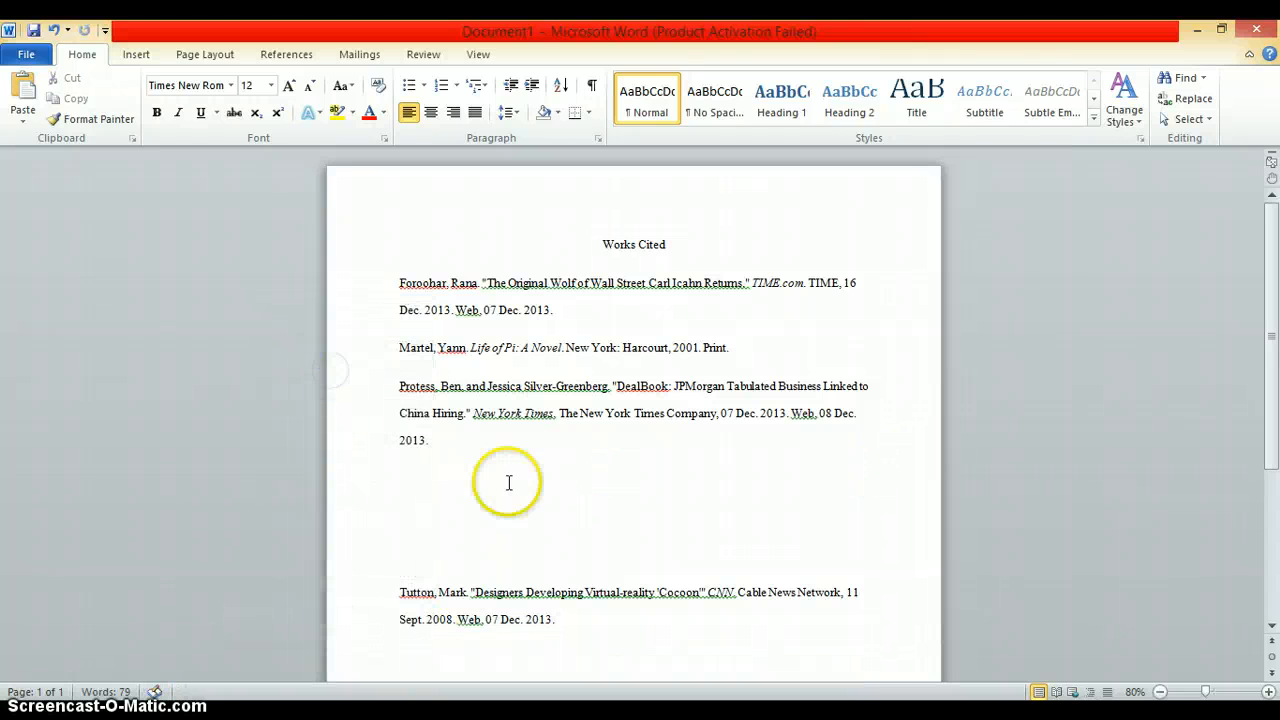
key(Return)
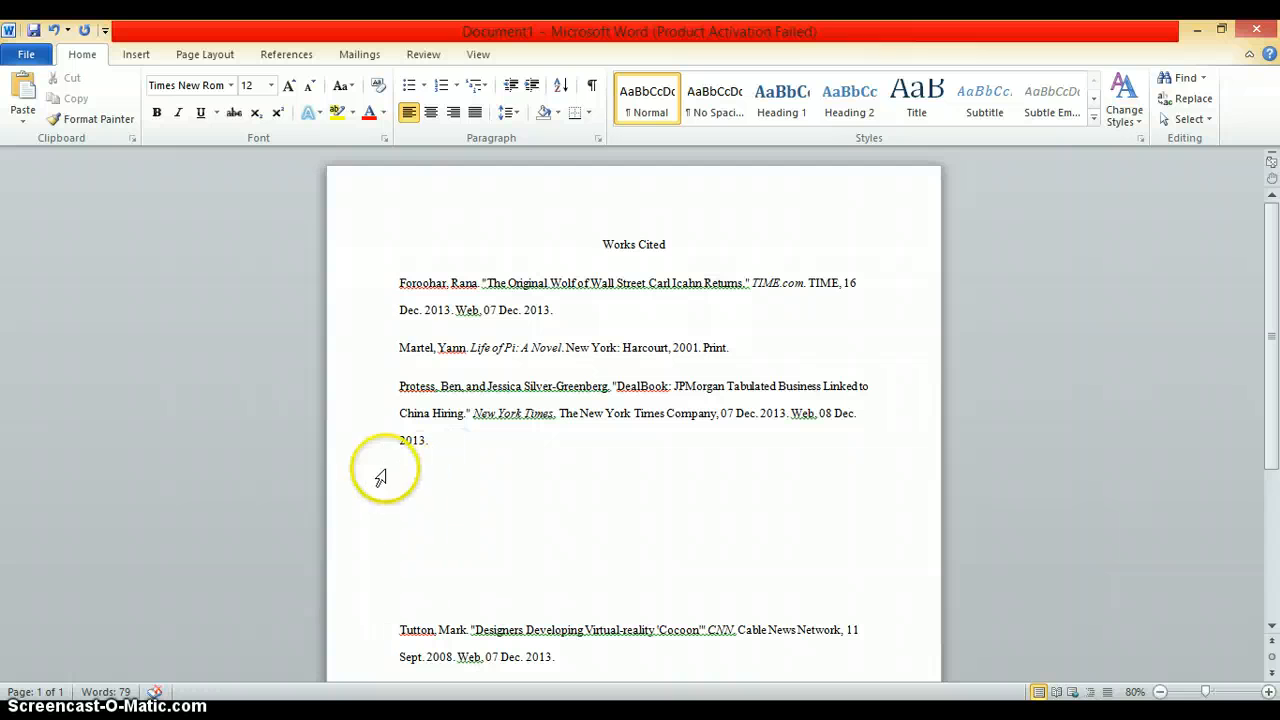
right_click(405, 480)
click(303, 246)
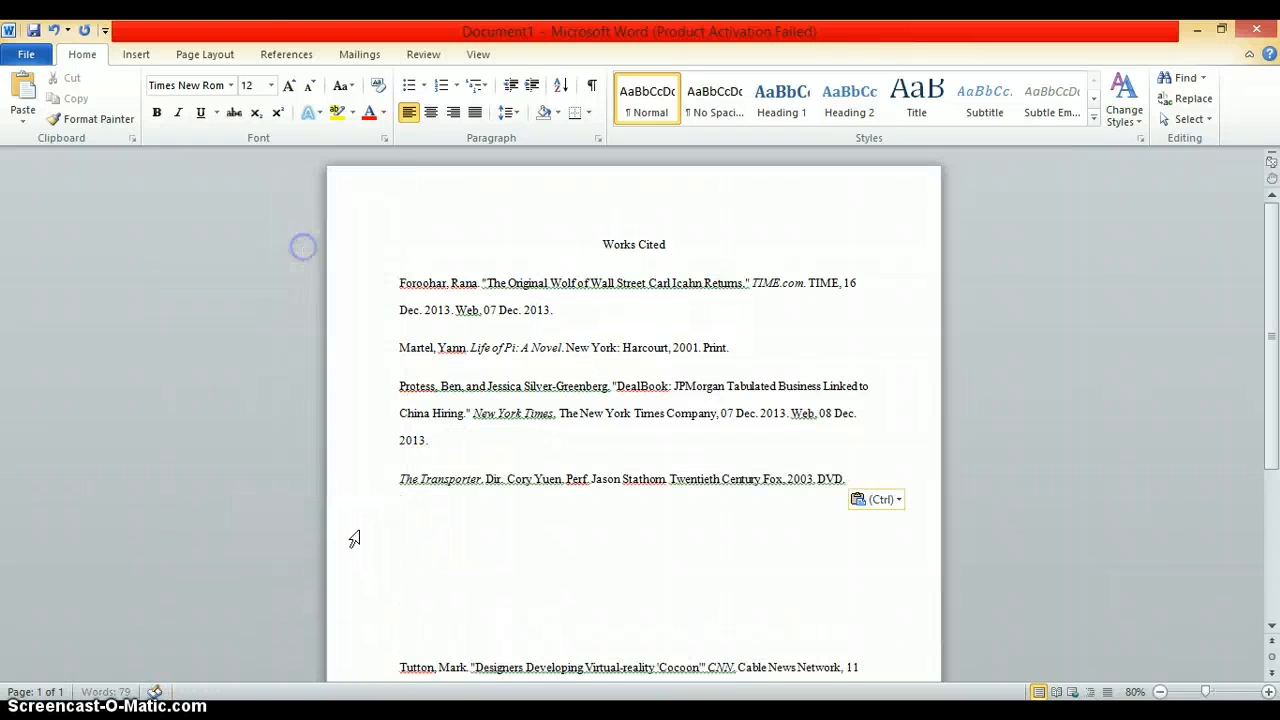
- Remove the empty lines between The Transporter citation and the CNN citation
click(396, 665)
key(BackSpace)
key(BackSpace)
key(BackSpace)
key(BackSpace)
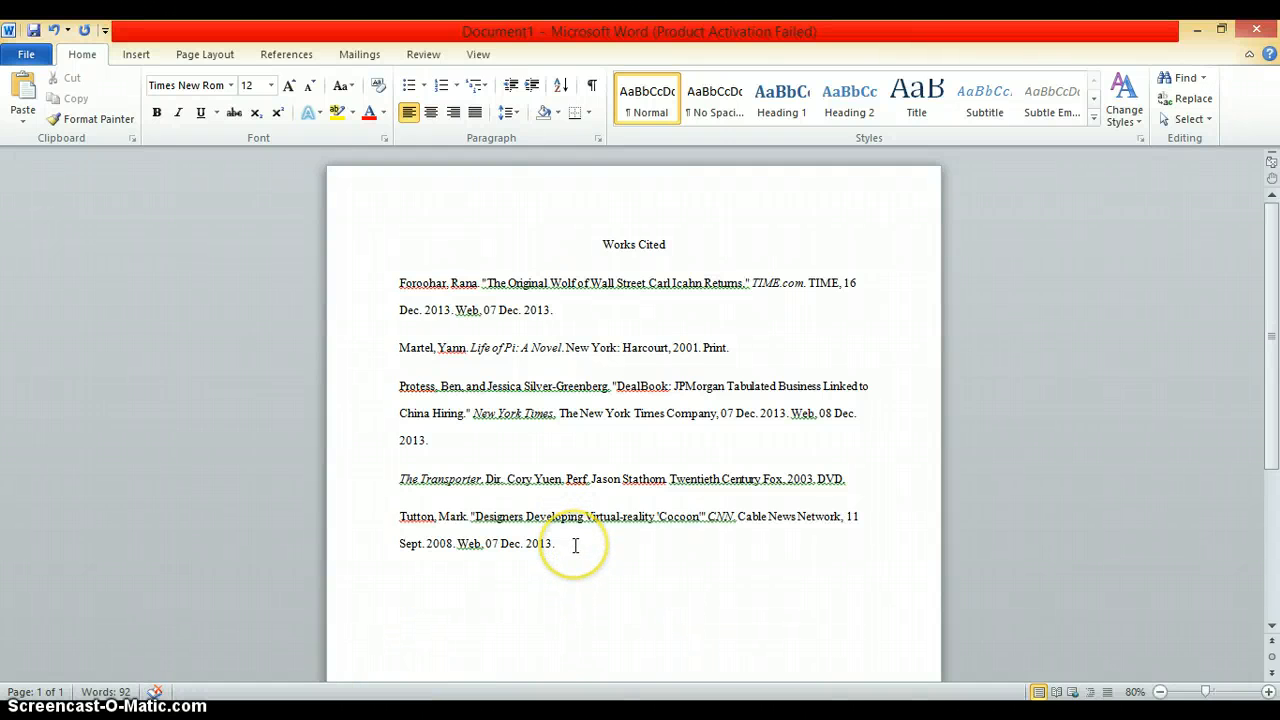
drag(575, 545, 391, 295)
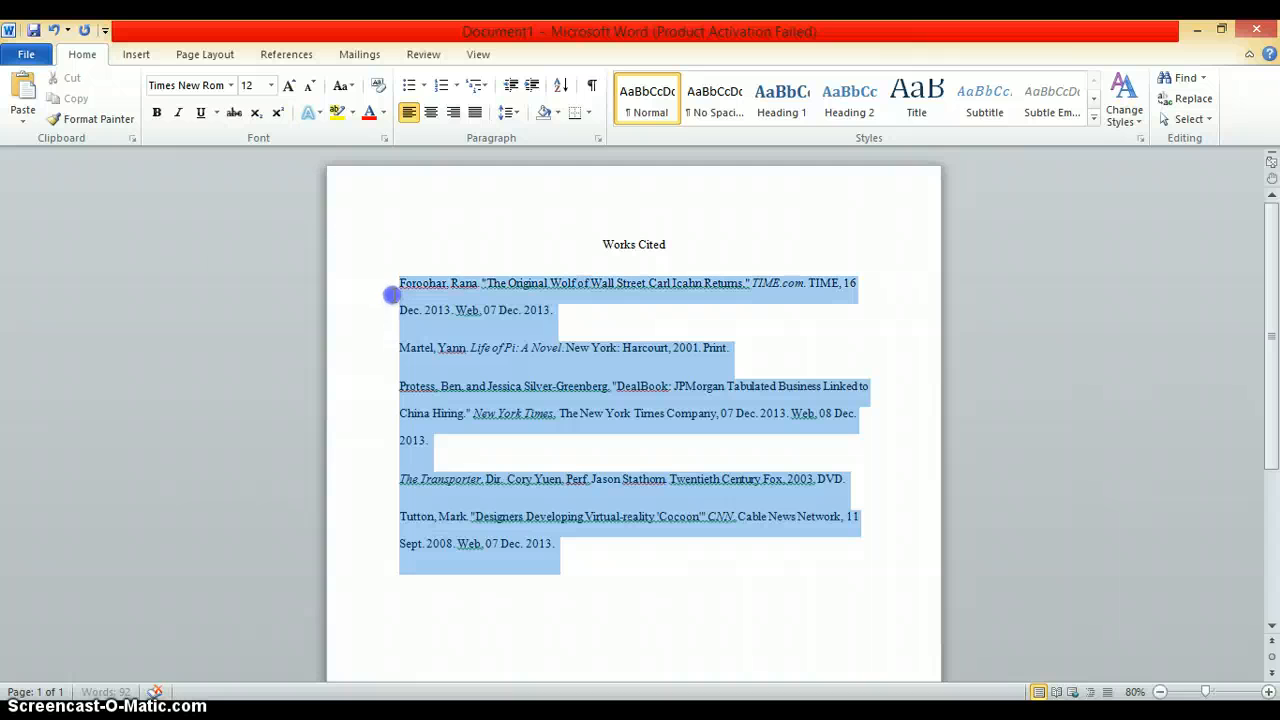
right_click(510, 338)
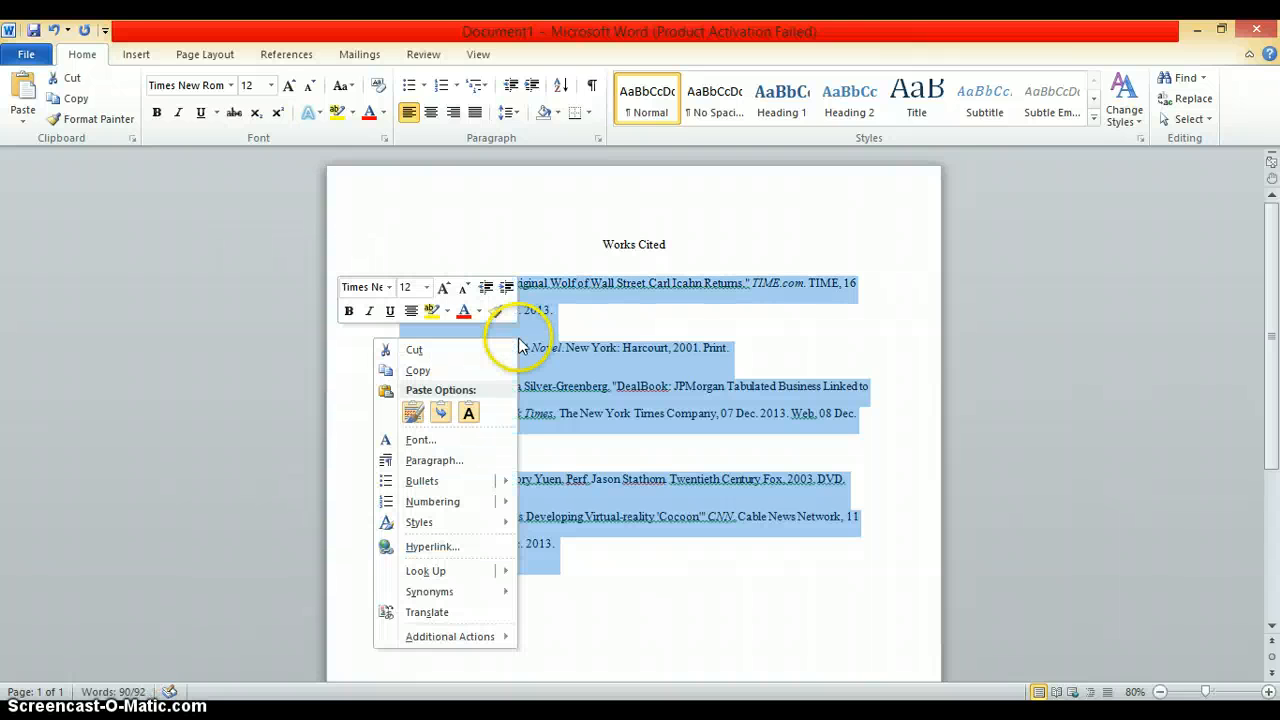
click(412, 413)
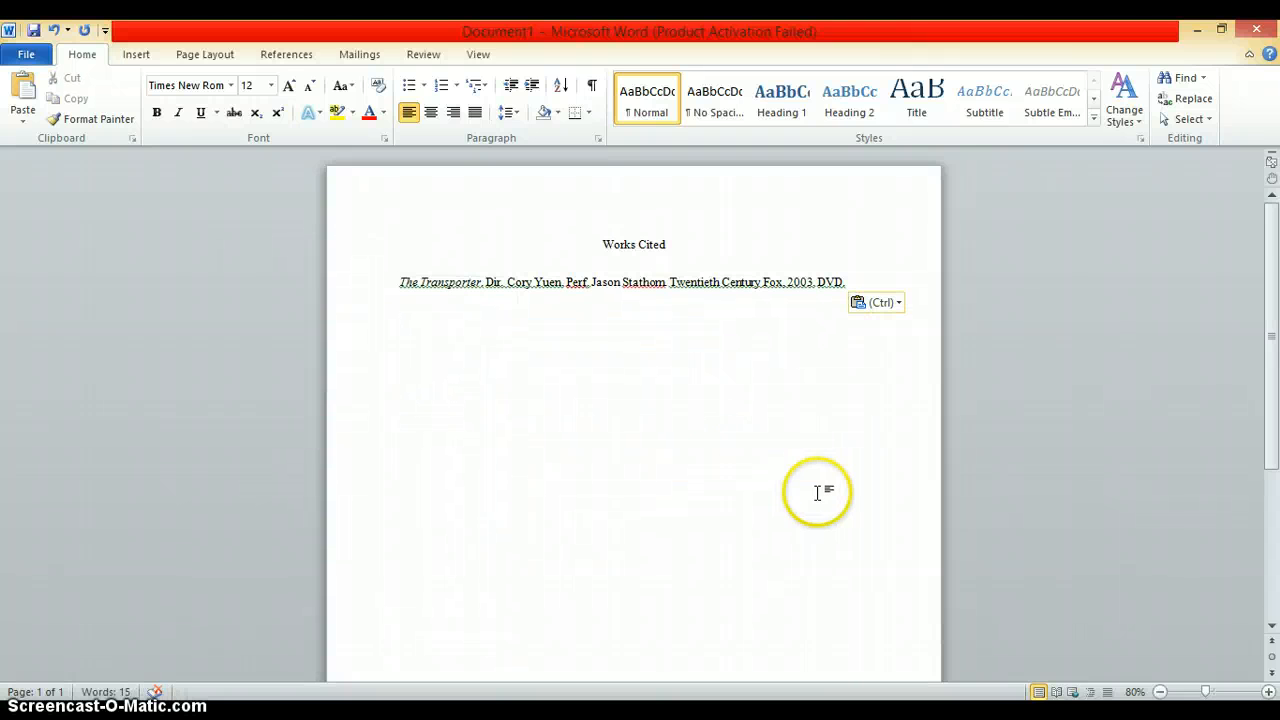
drag(1270, 294, 1277, 268)
click(729, 380)
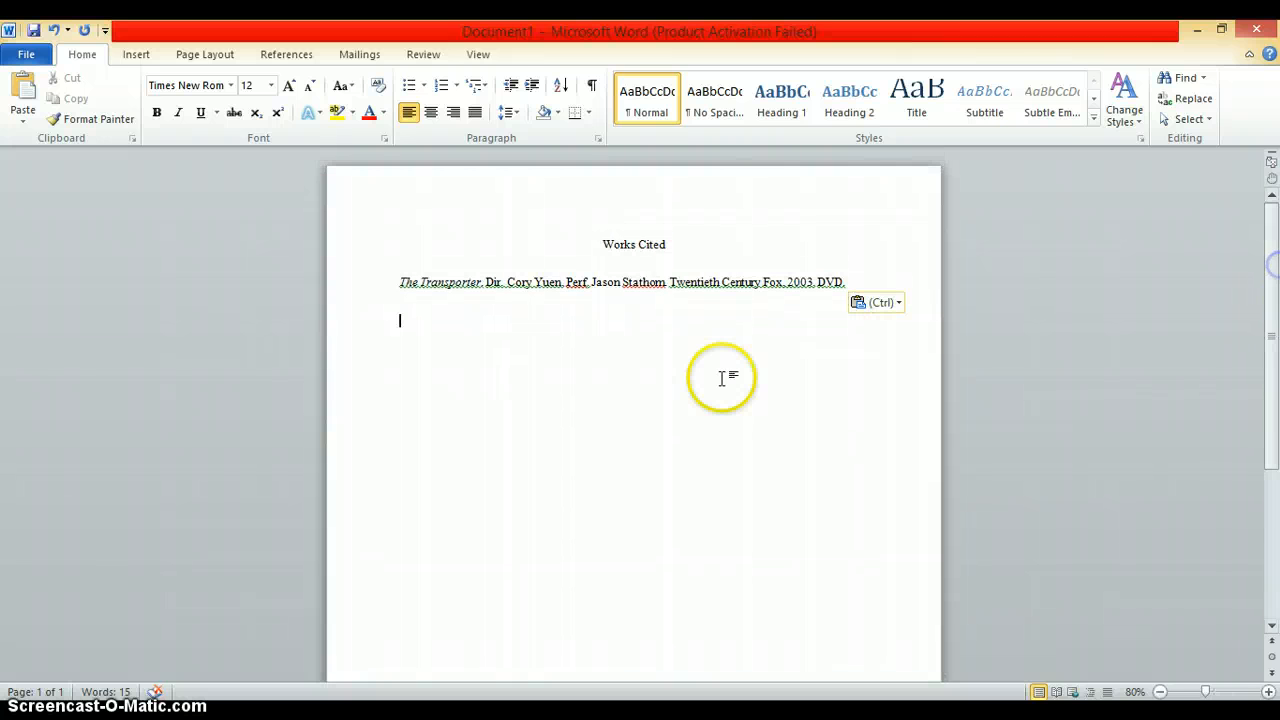
click(517, 380)
right_click(520, 383)
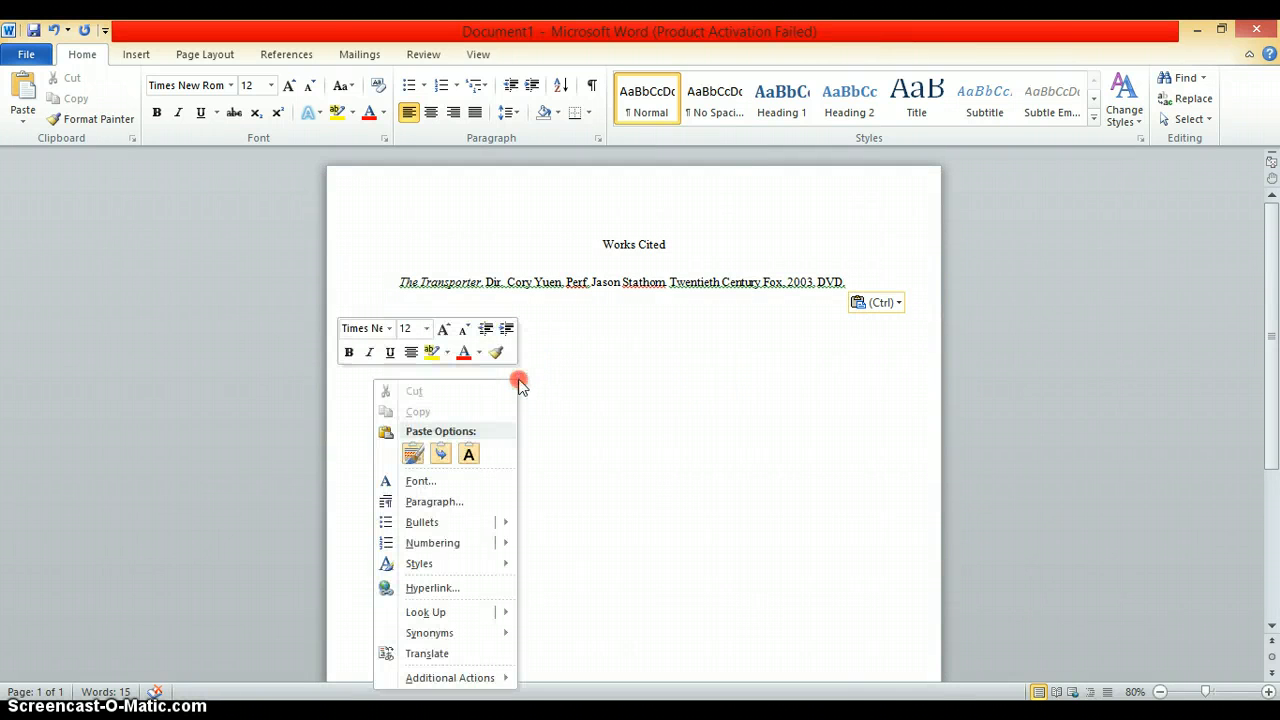
click(413, 455)
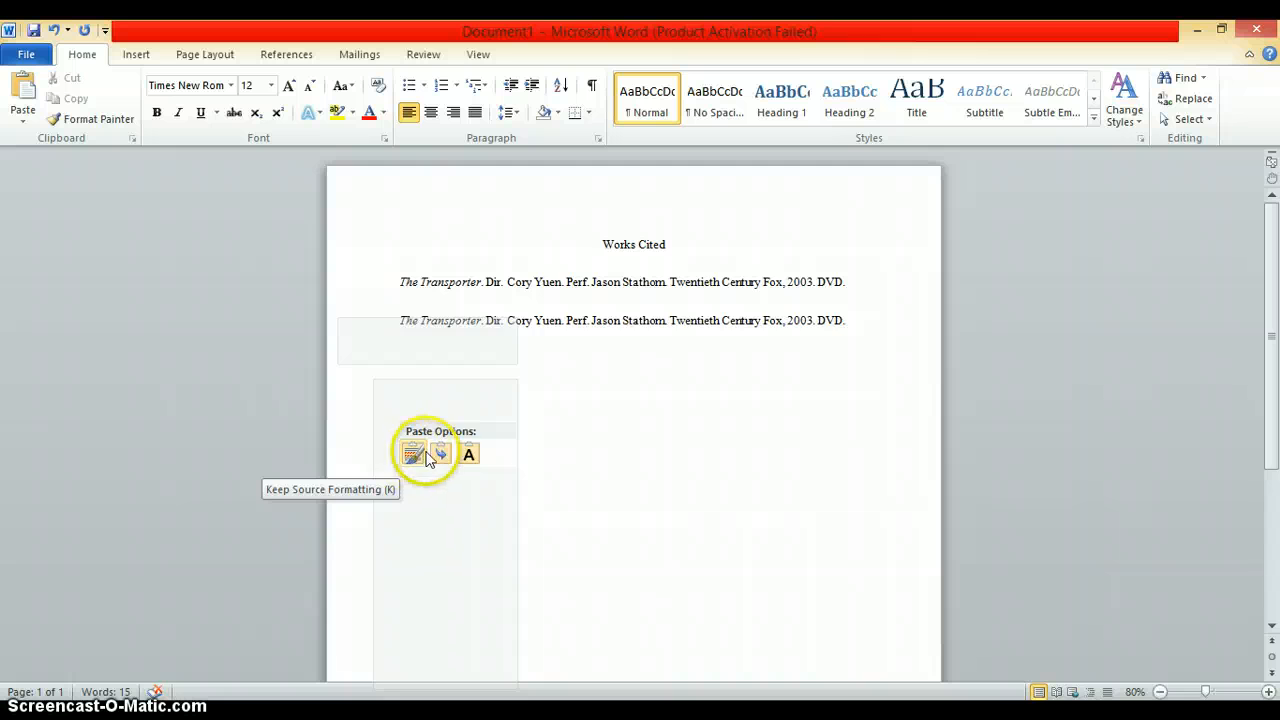
click(444, 449)
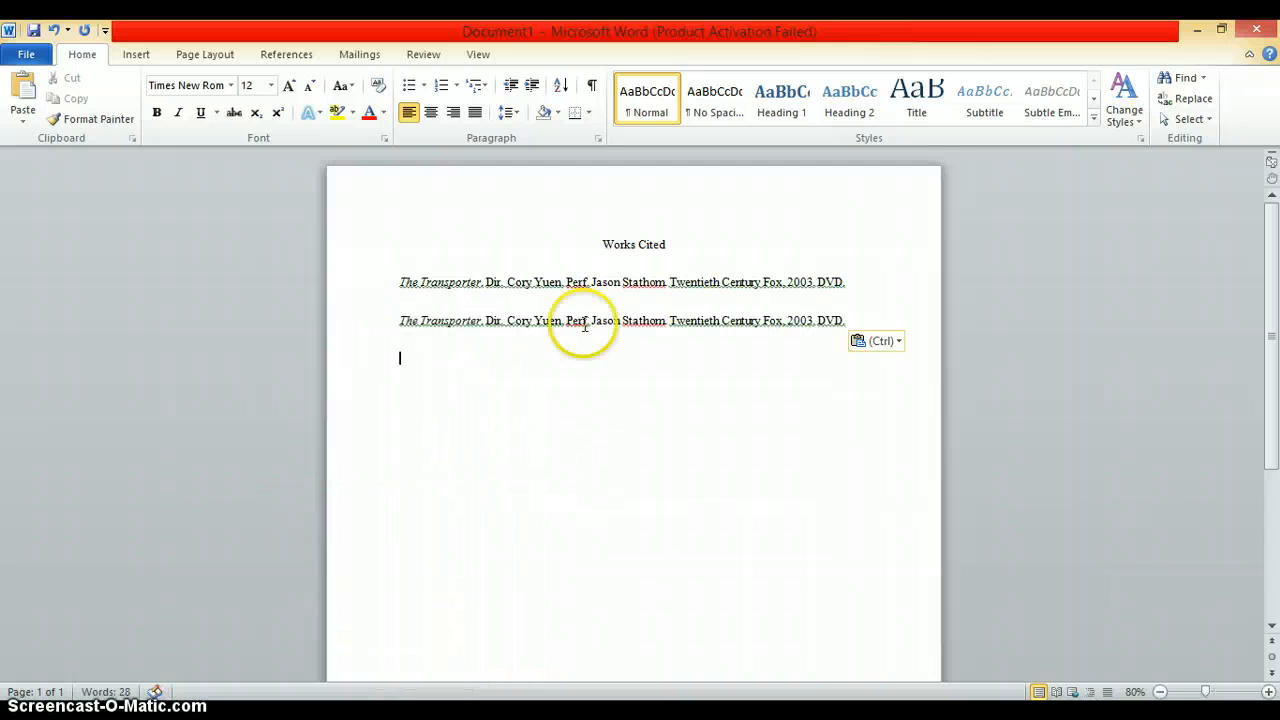
right_click(531, 409)
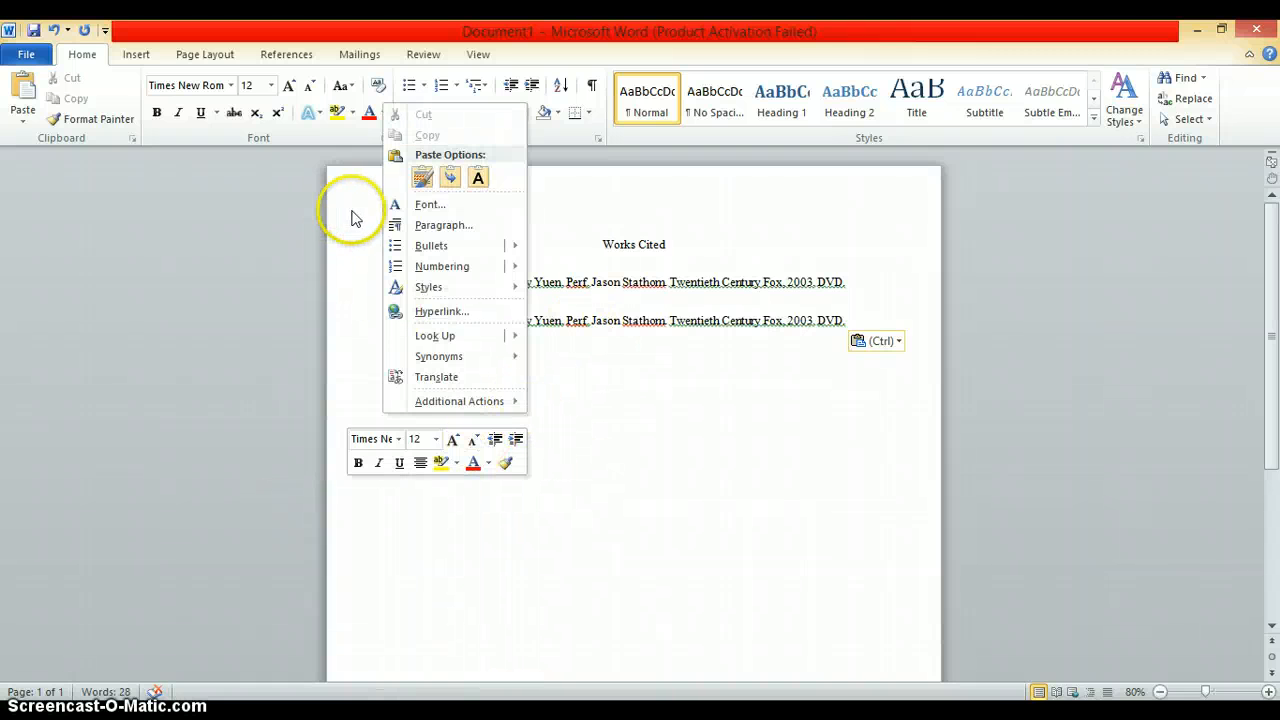
click(53, 30)
click(53, 30)
click(53, 30)
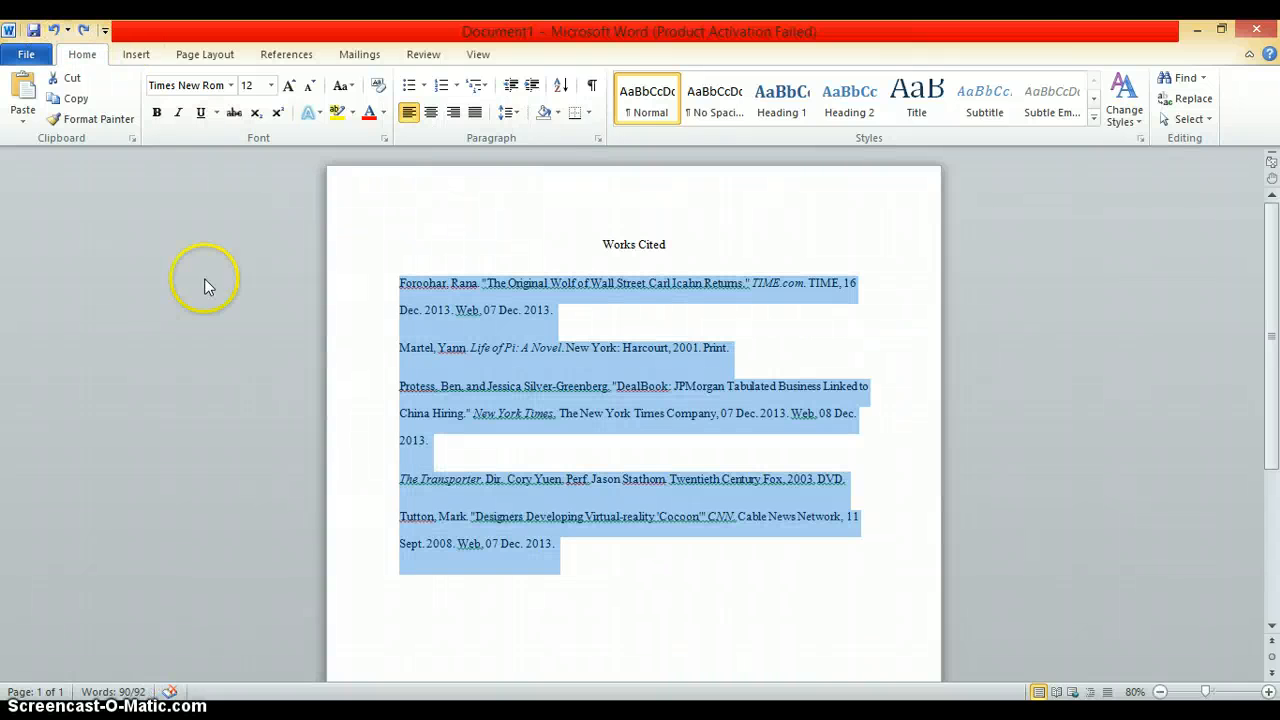
click(323, 389)
click(468, 414)
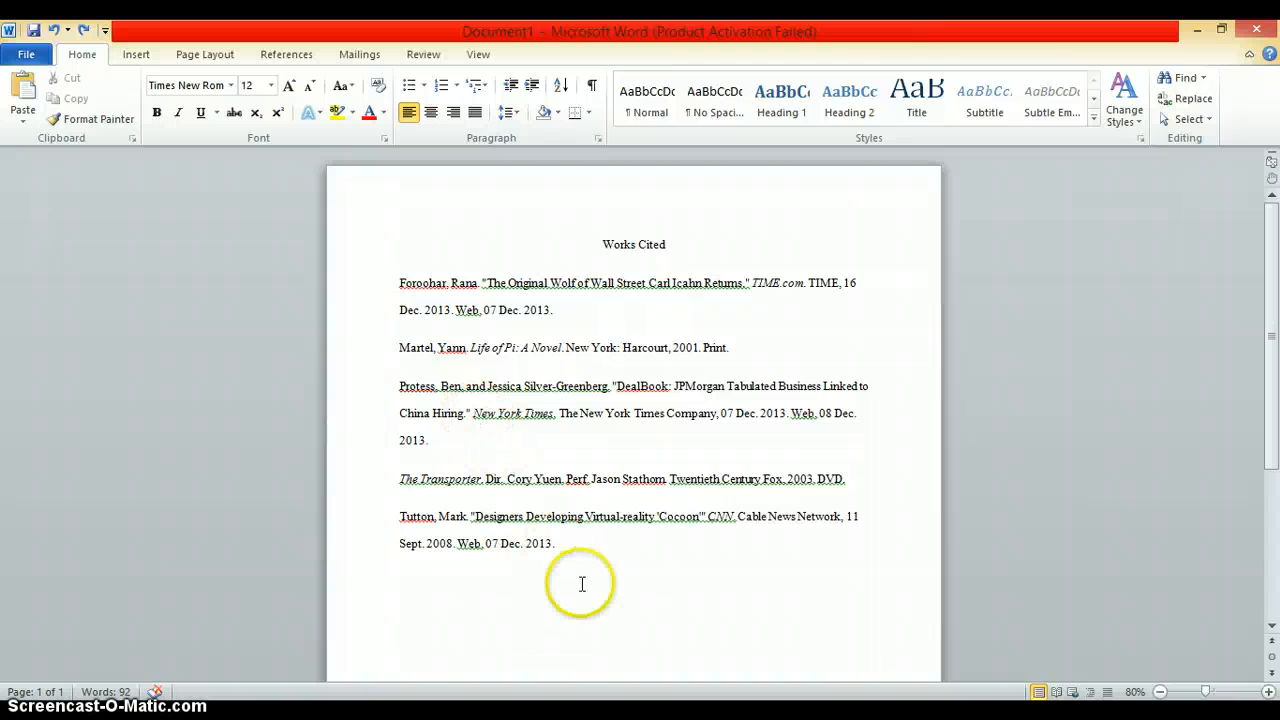
- Check the line spacing of all the citations in the paragraph settings and accept the settings
drag(568, 549, 390, 290)
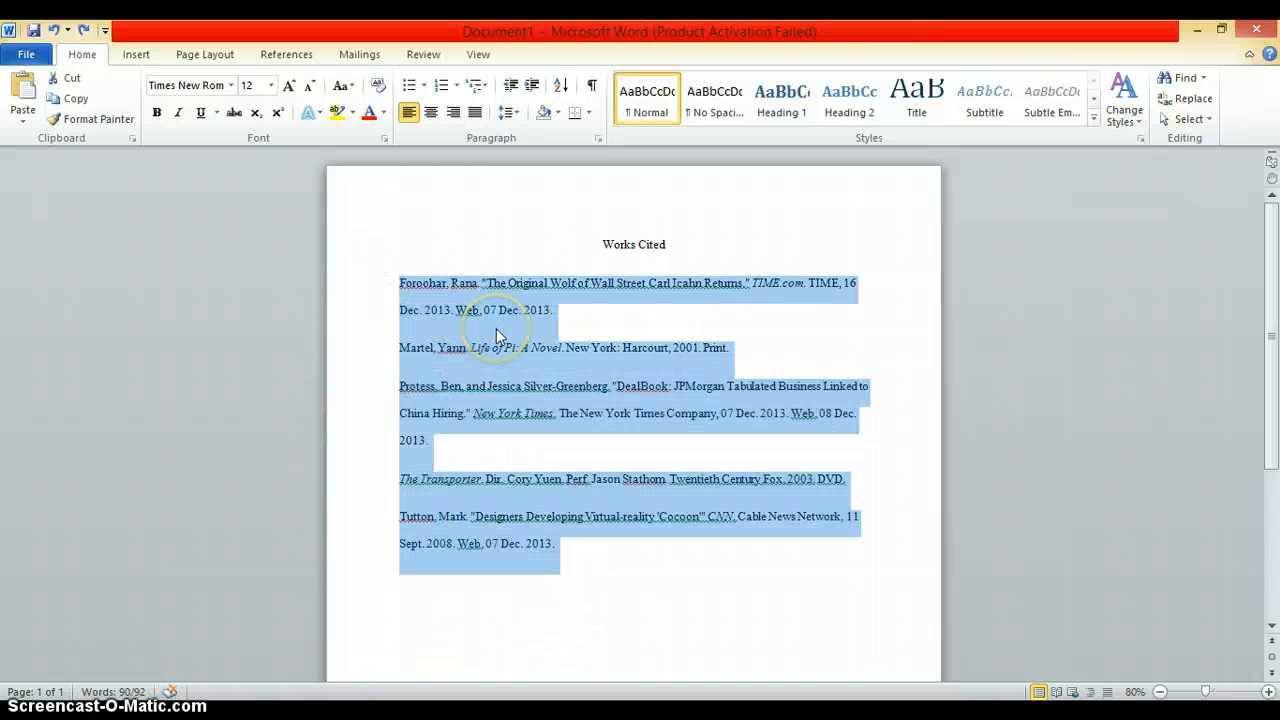
right_click(496, 328)
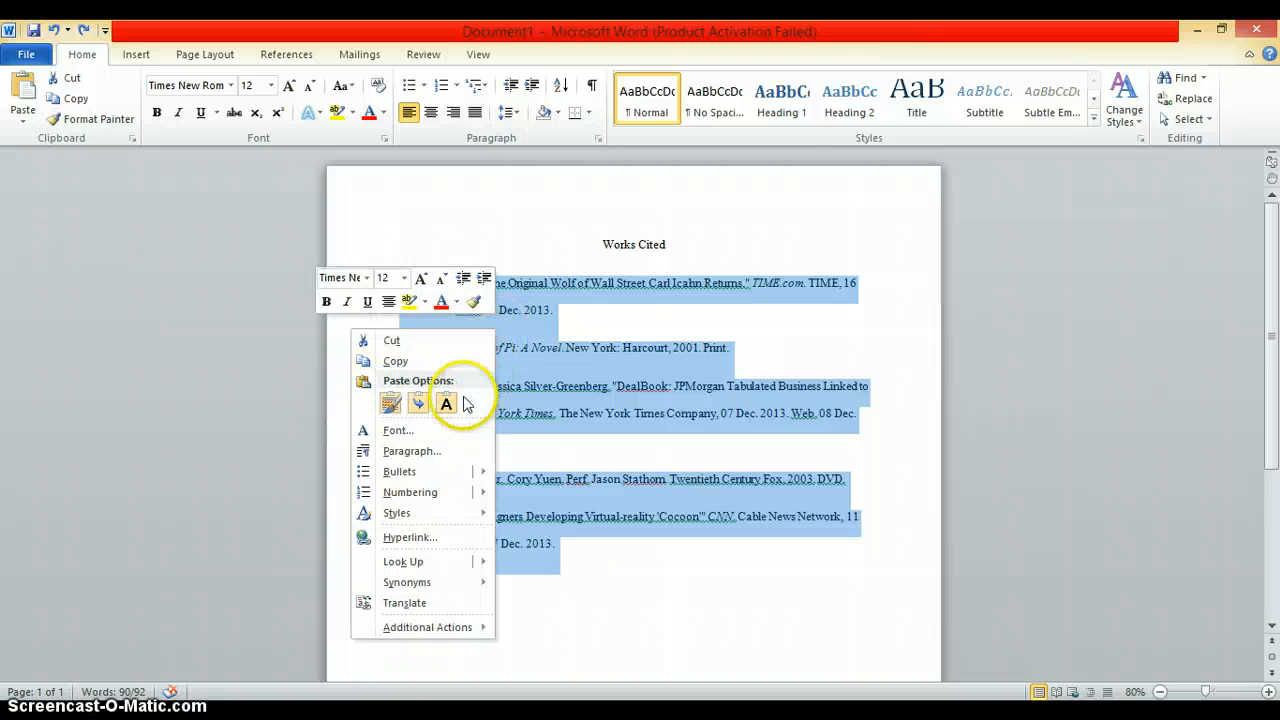
click(425, 455)
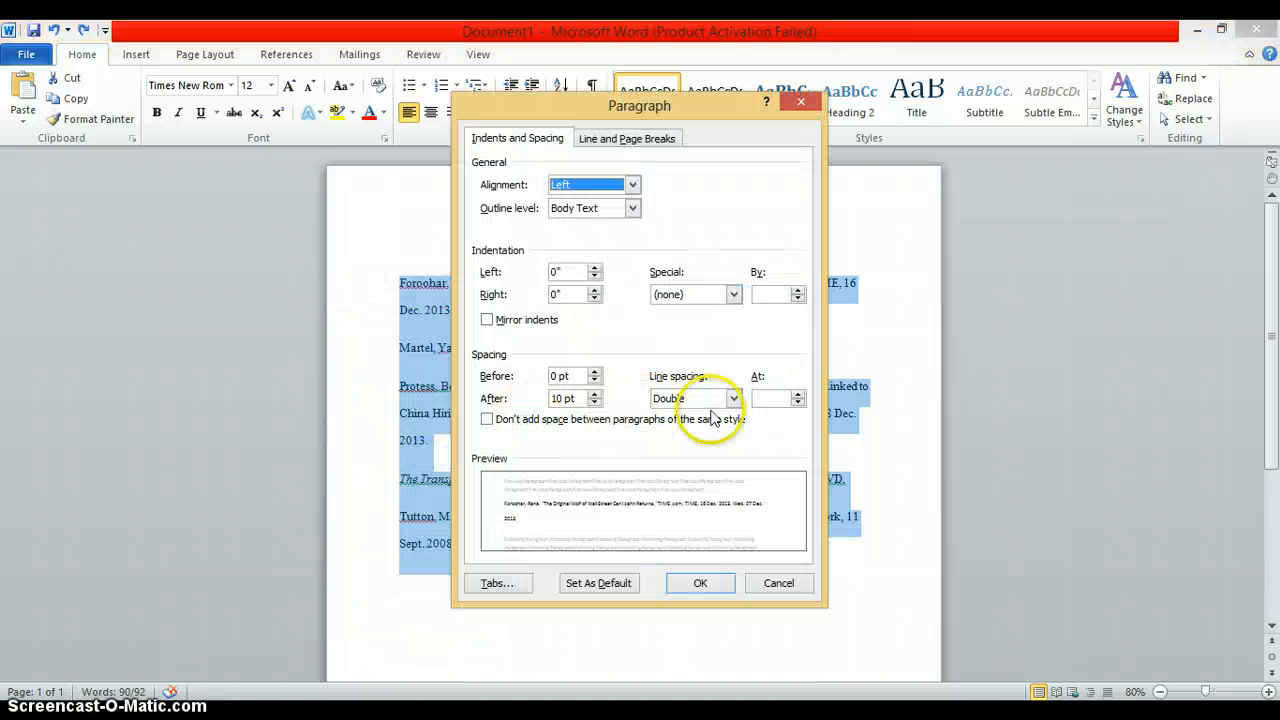
click(705, 590)
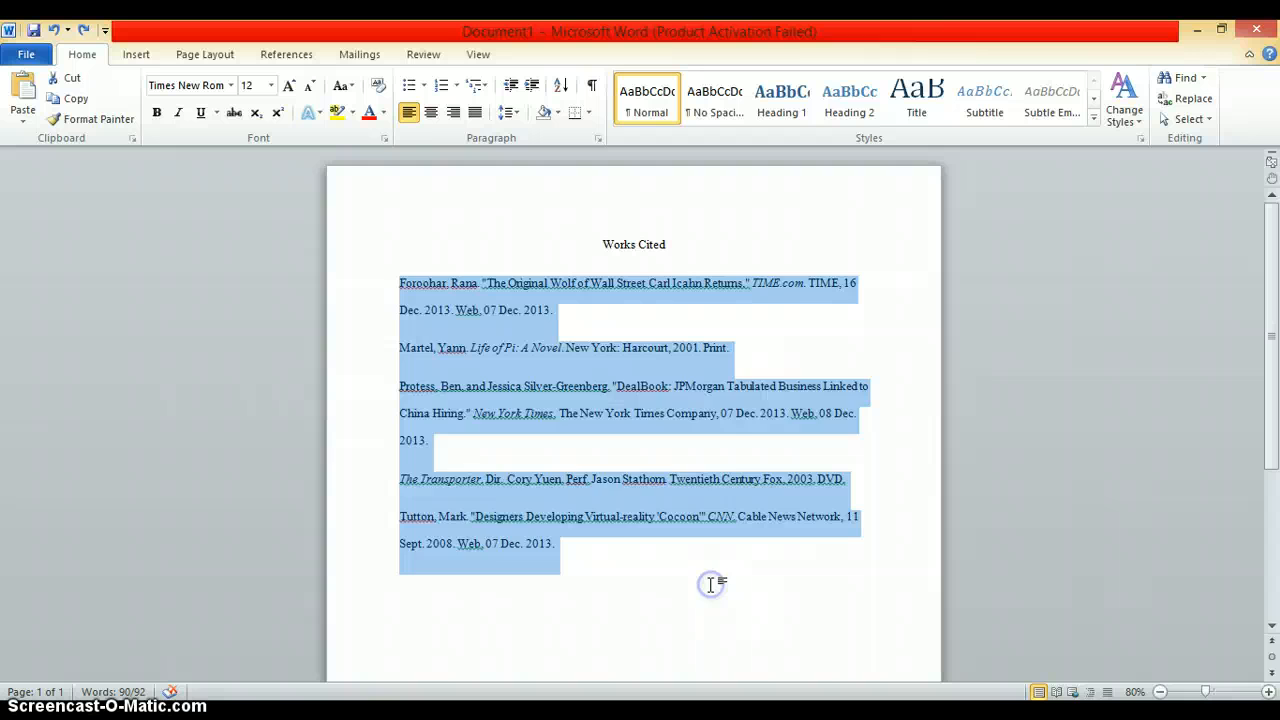
- Break the TIME.com citation before its second line, starting "Dec. 2013", and indent that line by one tab stop
click(592, 556)
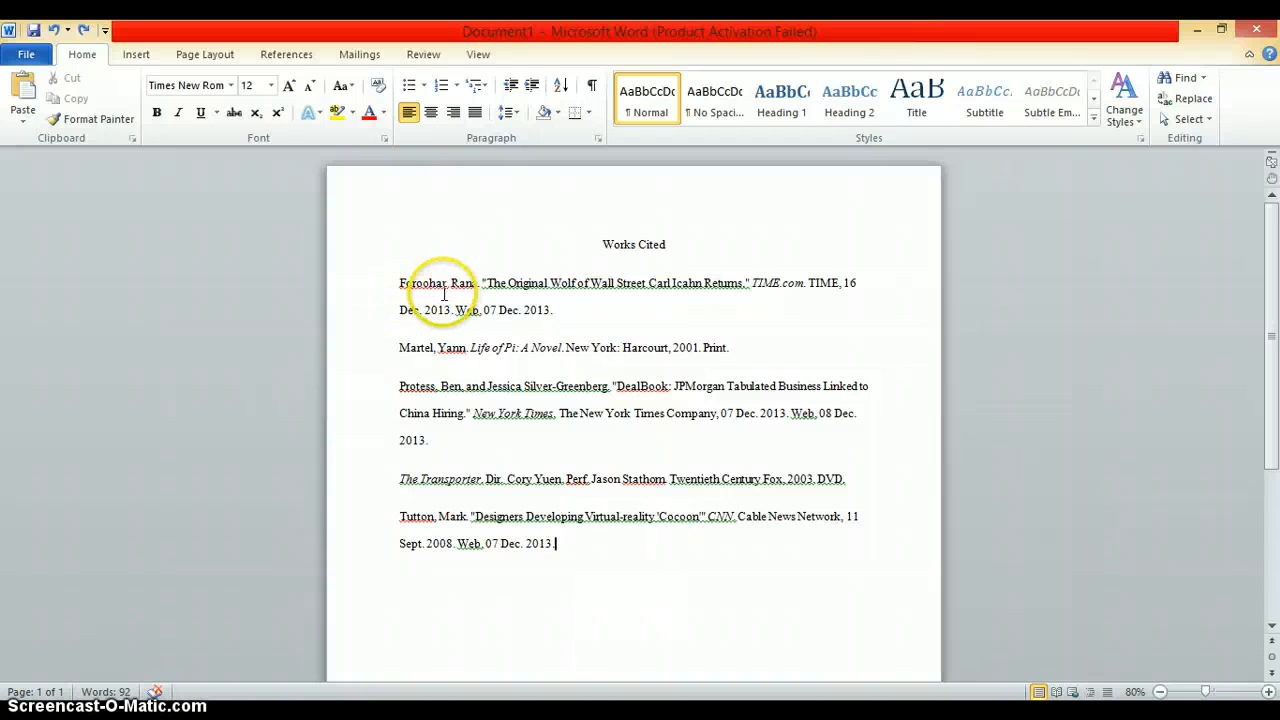
click(395, 311)
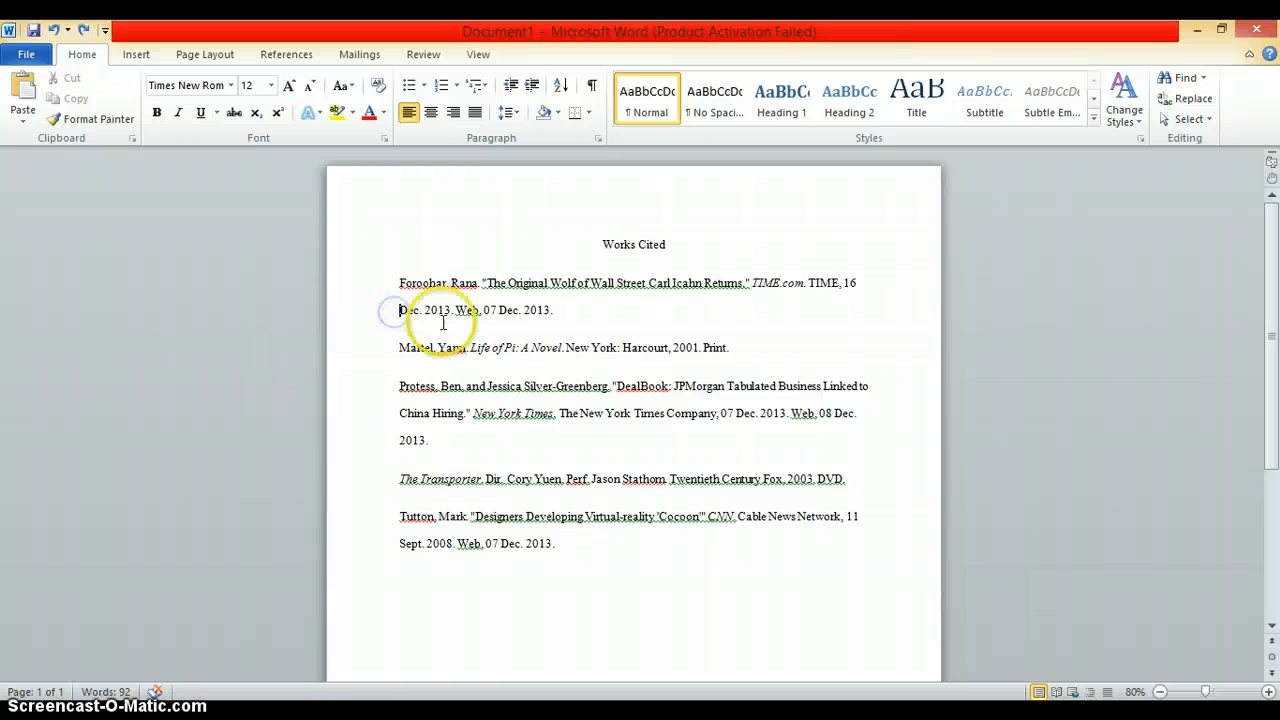
key(Tab)
key(ctrl+z)
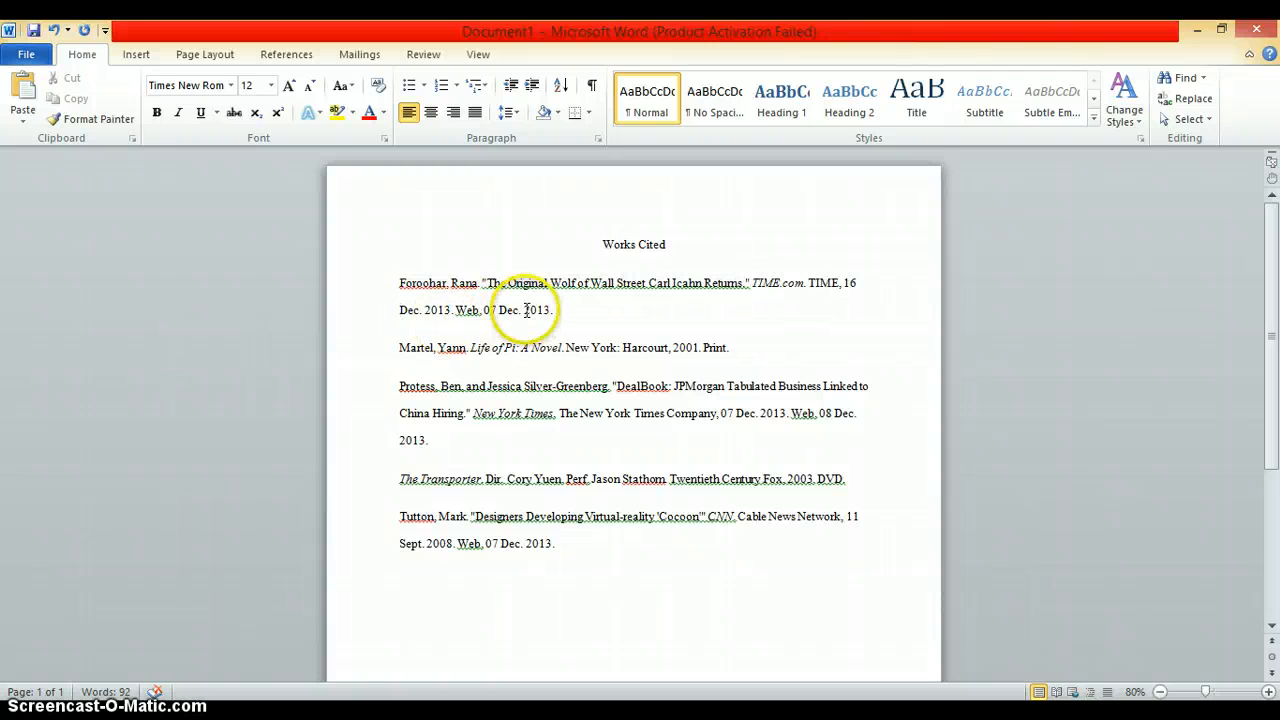
key(Return)
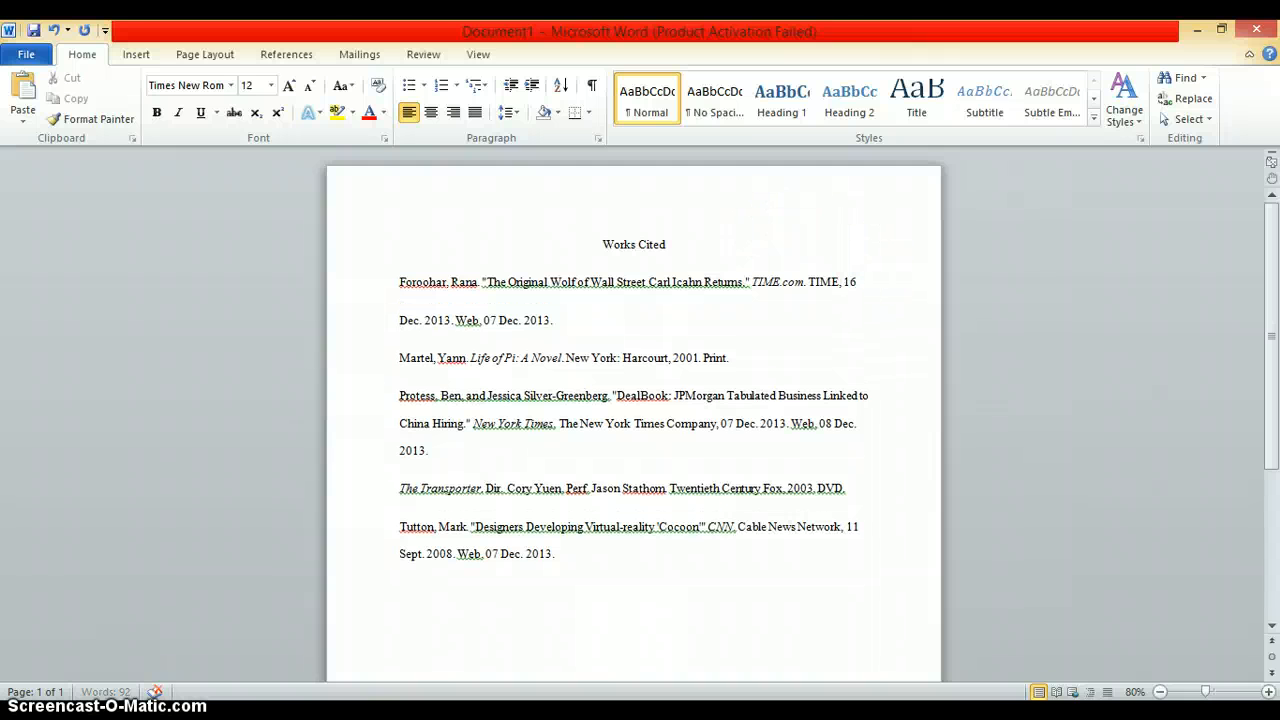
key(Tab)
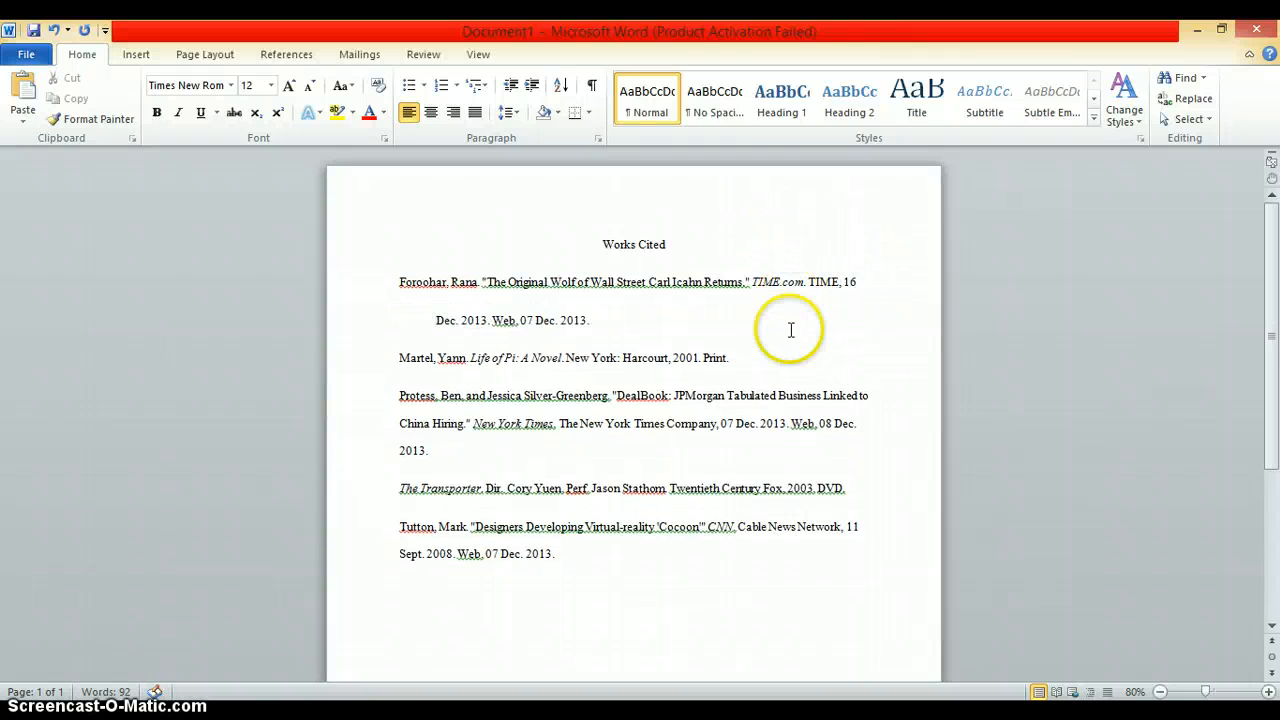
- Break the New York Times and CNN citations after their first lines and indent all their continuation lines by one tab stop
click(869, 400)
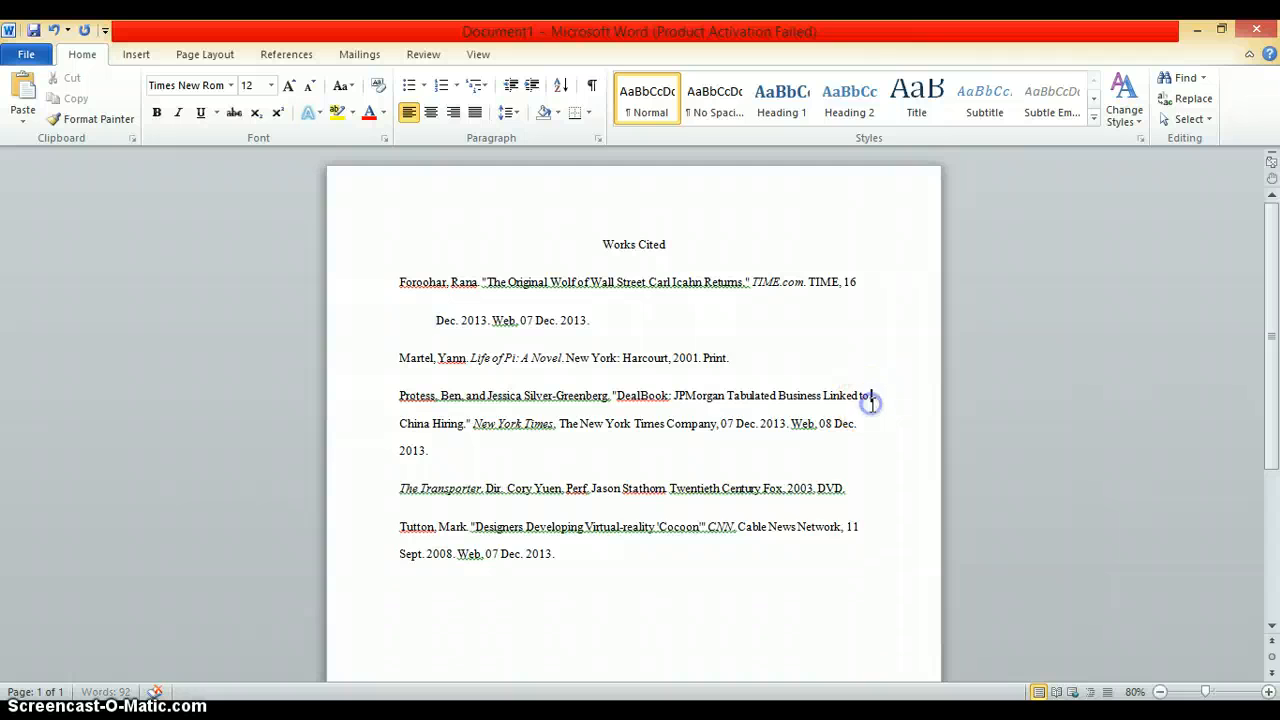
key(Return)
key(Tab)
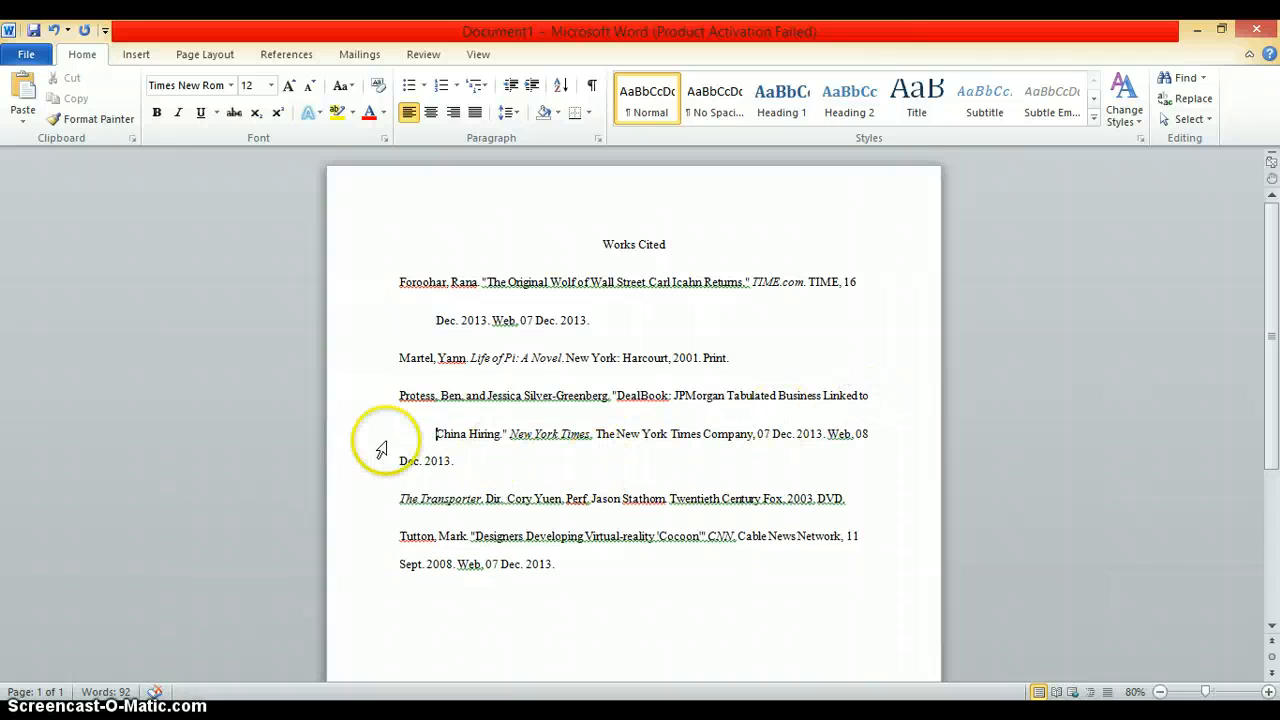
key(Tab)
key(BackSpace)
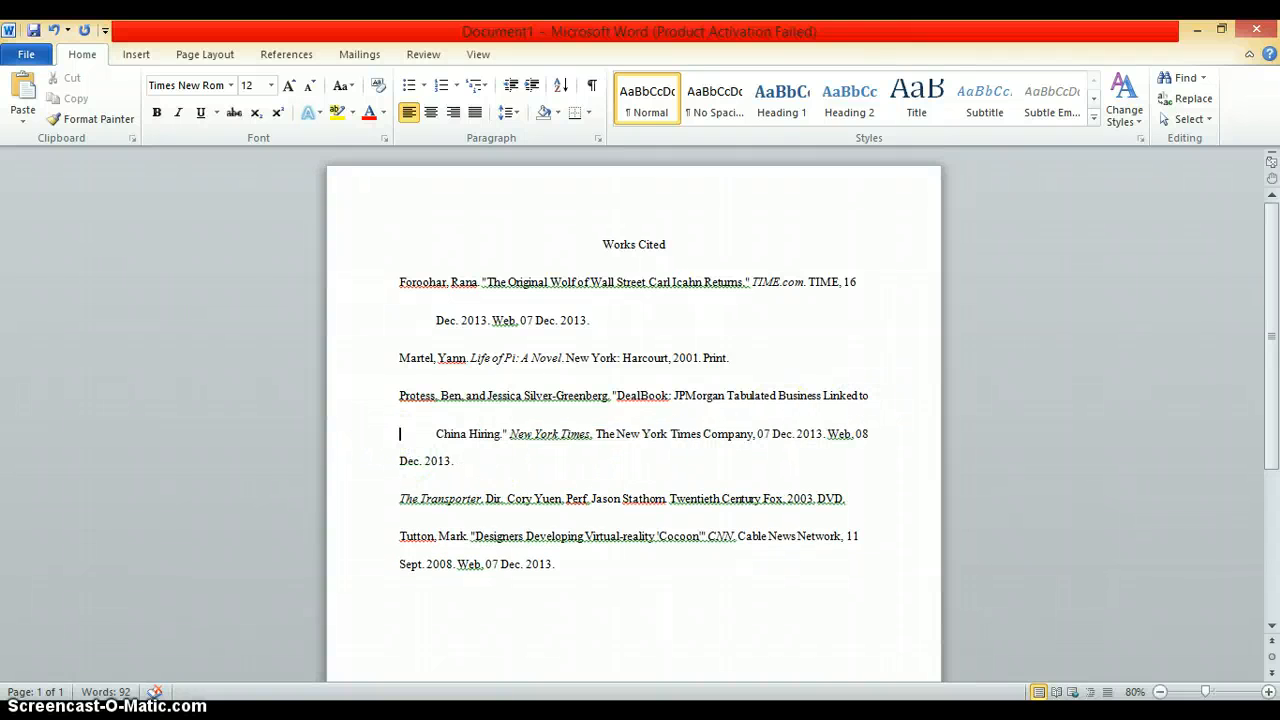
click(399, 462)
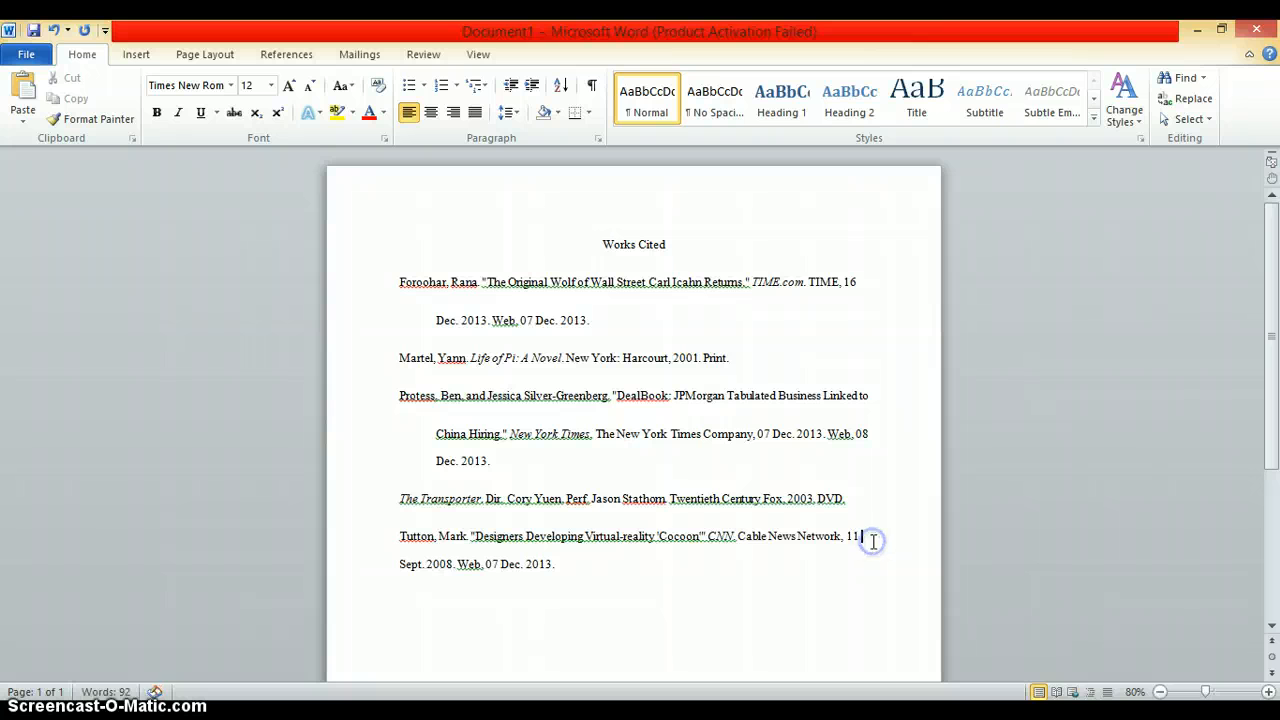
key(Return)
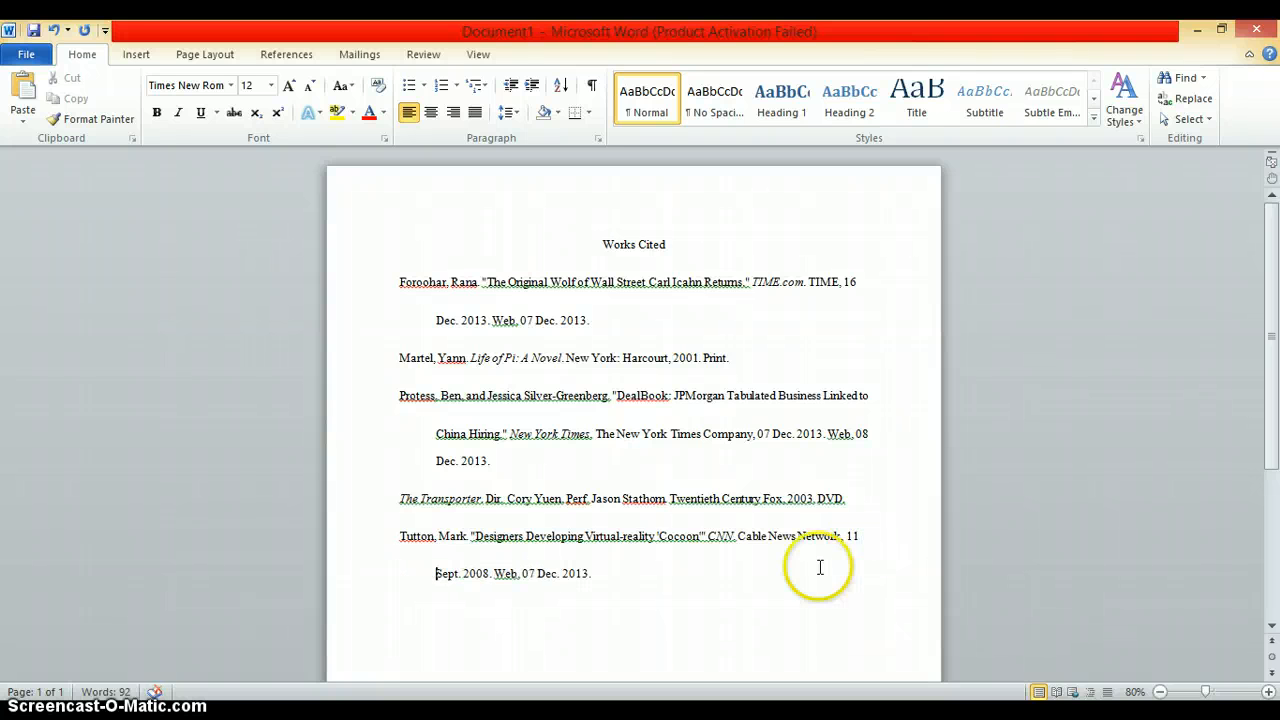
- Check the line spacing of all the indented citations in the paragraph settings, accept the settings and deselect the text
drag(600, 572, 400, 289)
right_click(420, 315)
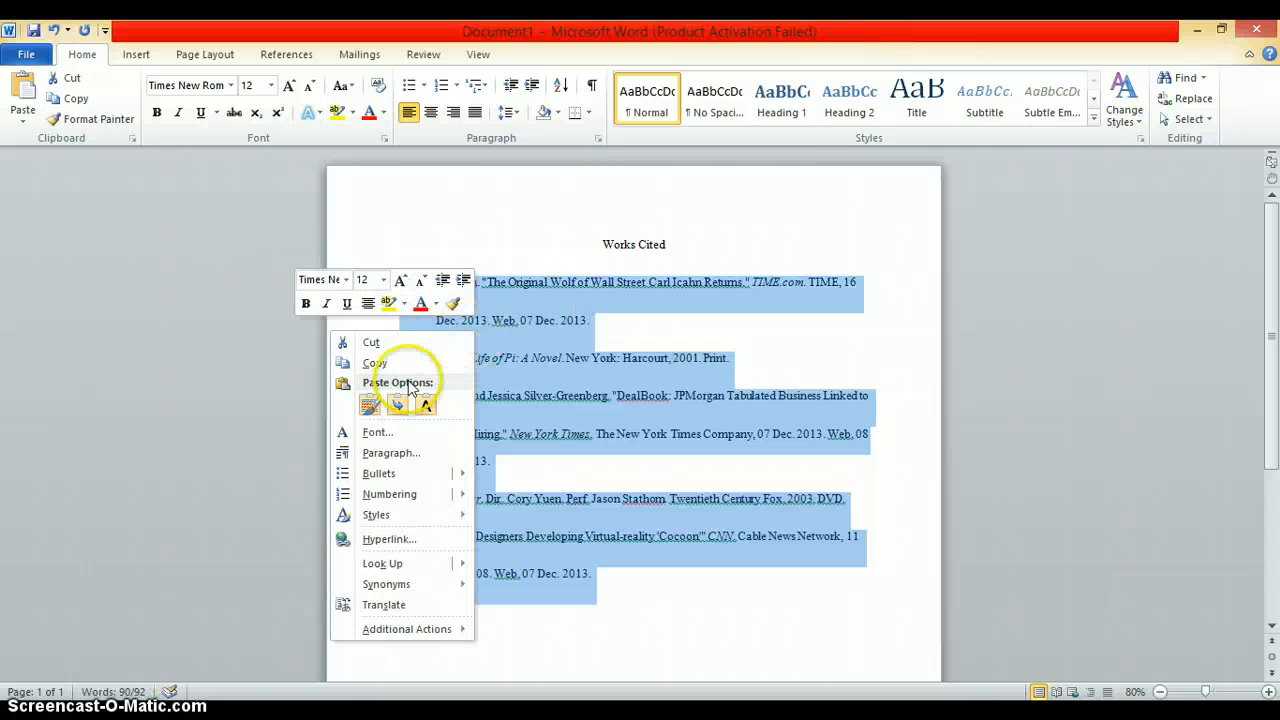
click(395, 455)
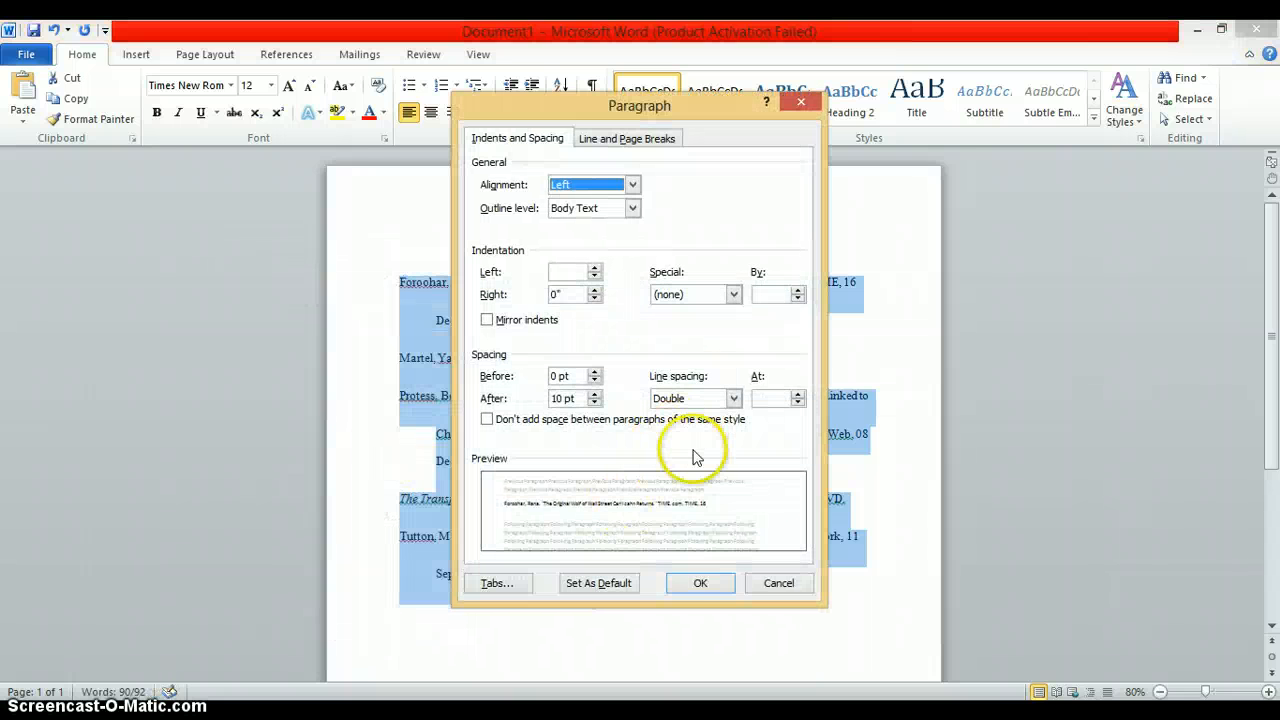
click(688, 580)
click(645, 585)
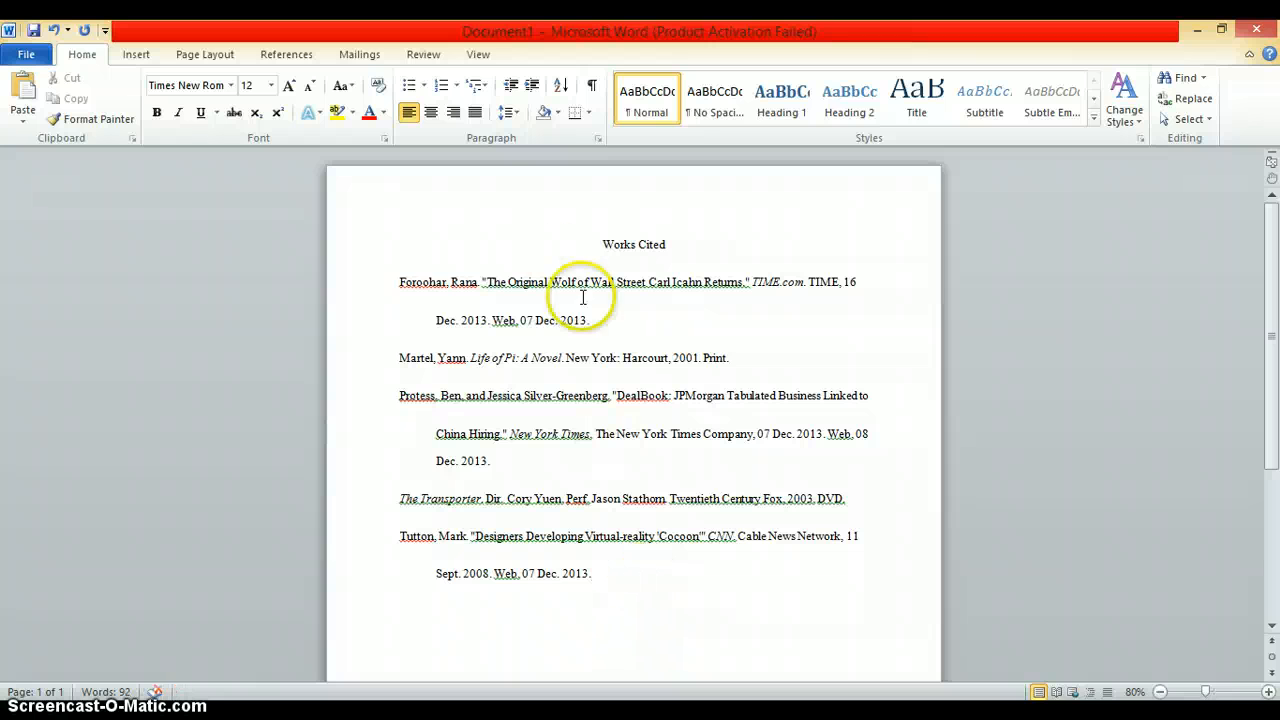